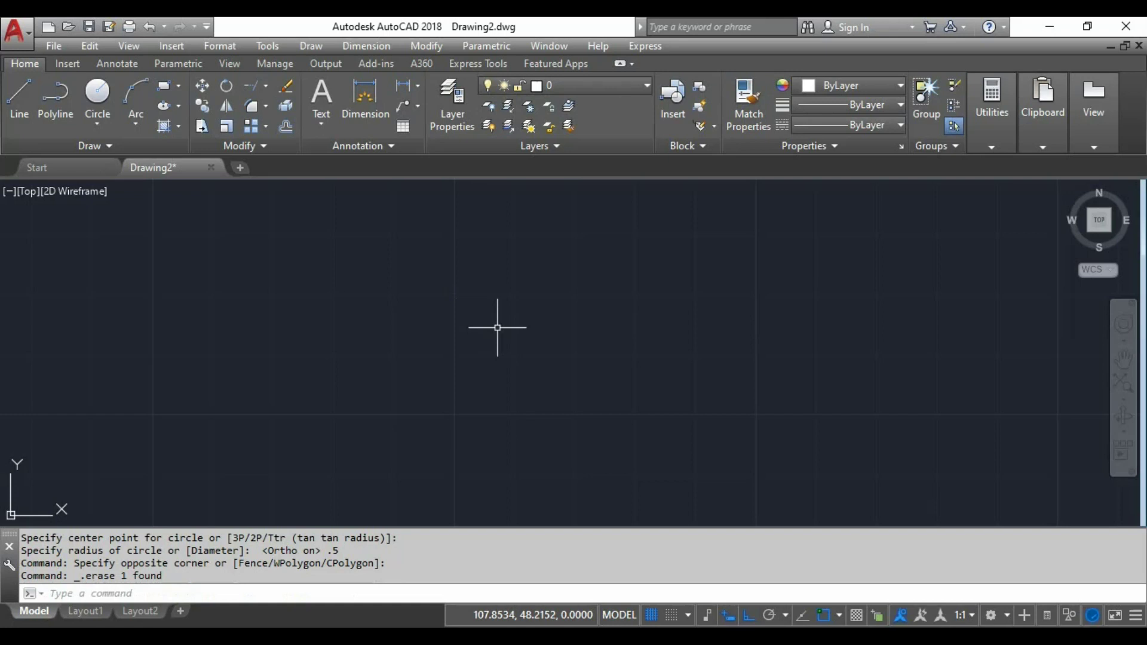
Draw a circle with a radius of 0.5 in the empty drawing area
type("c")
key("Return")
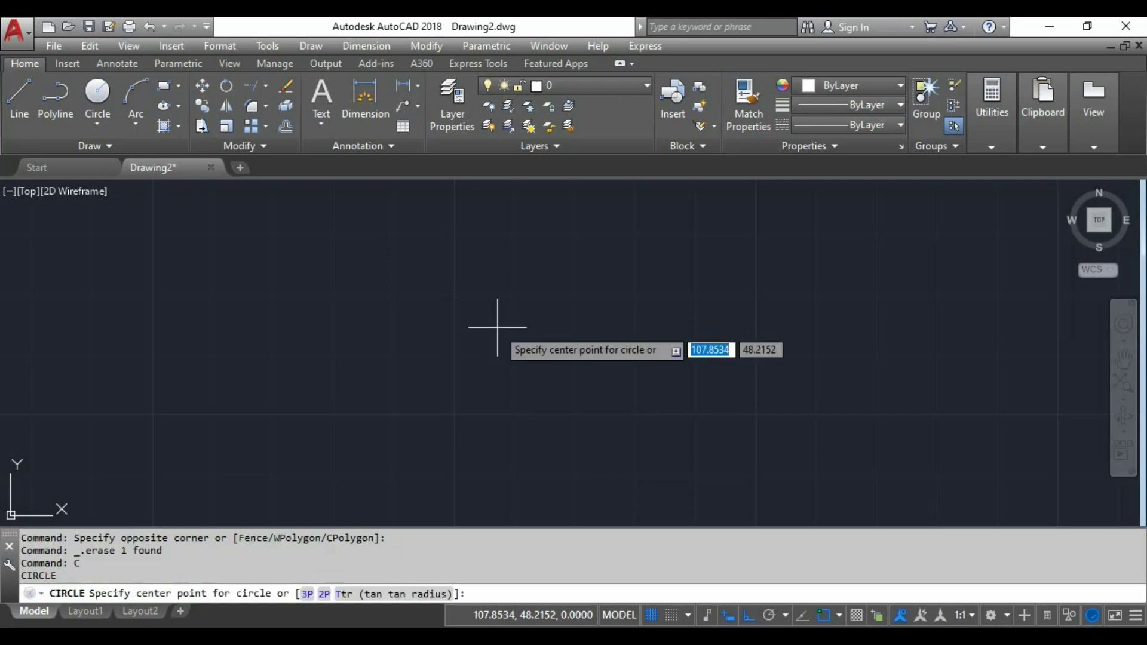
left_click(479, 286)
type(".5")
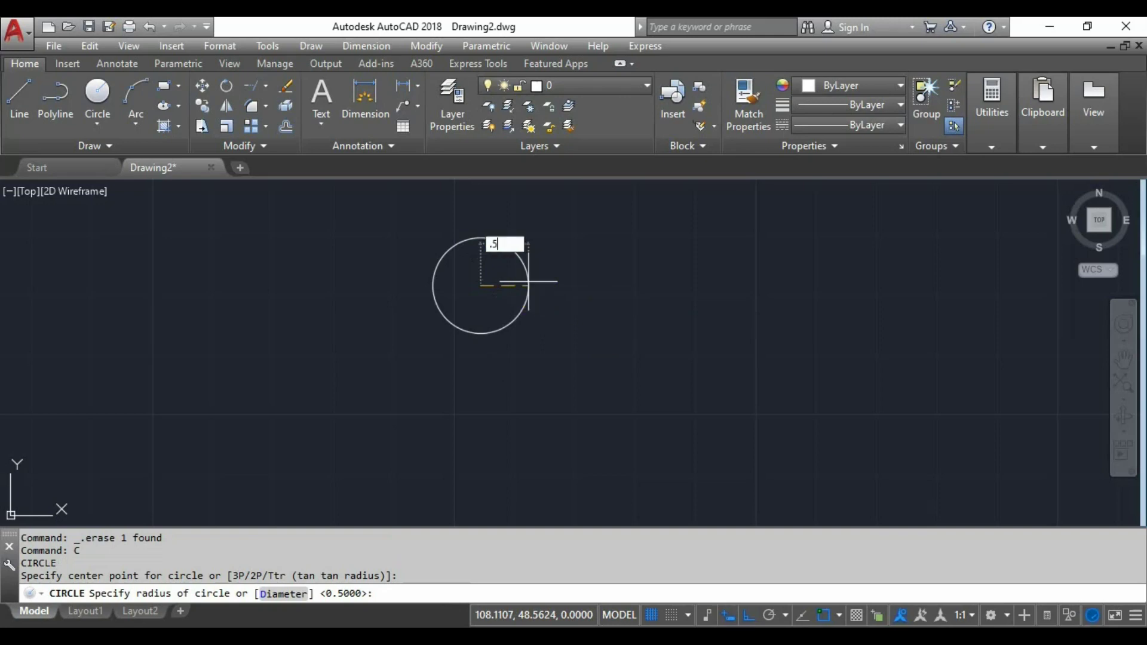
key("Return")
Offset the circle inward by 0.09 to form a concentric ring
type("o")
key("Return")
type(".09")
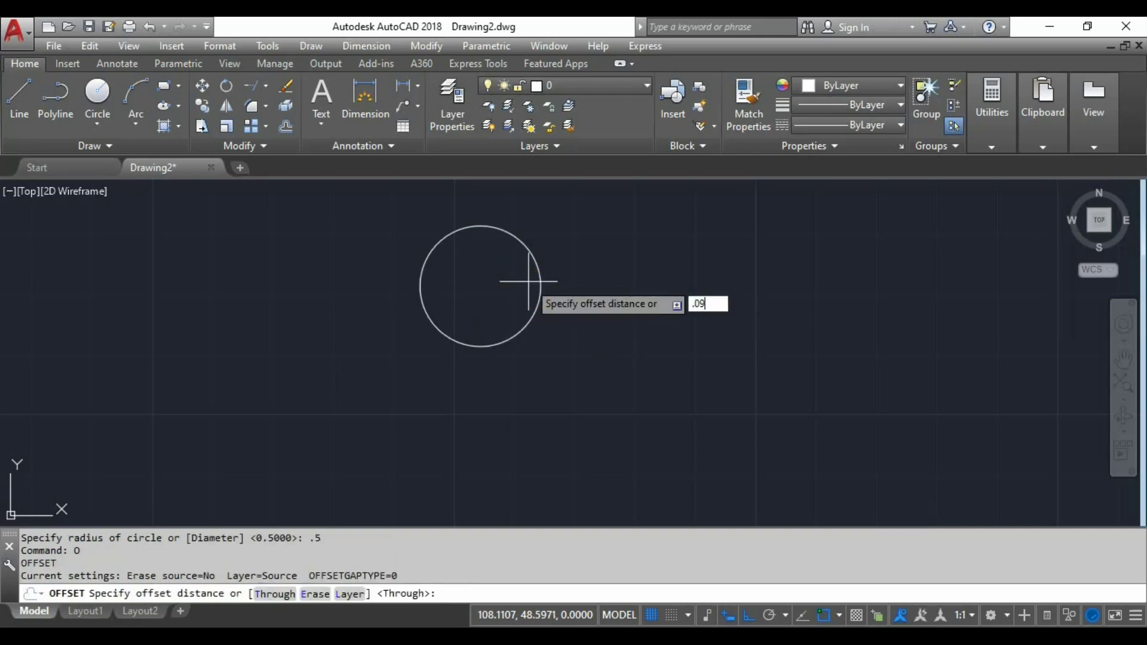
key("Return")
left_click(539, 280)
left_click(470, 283)
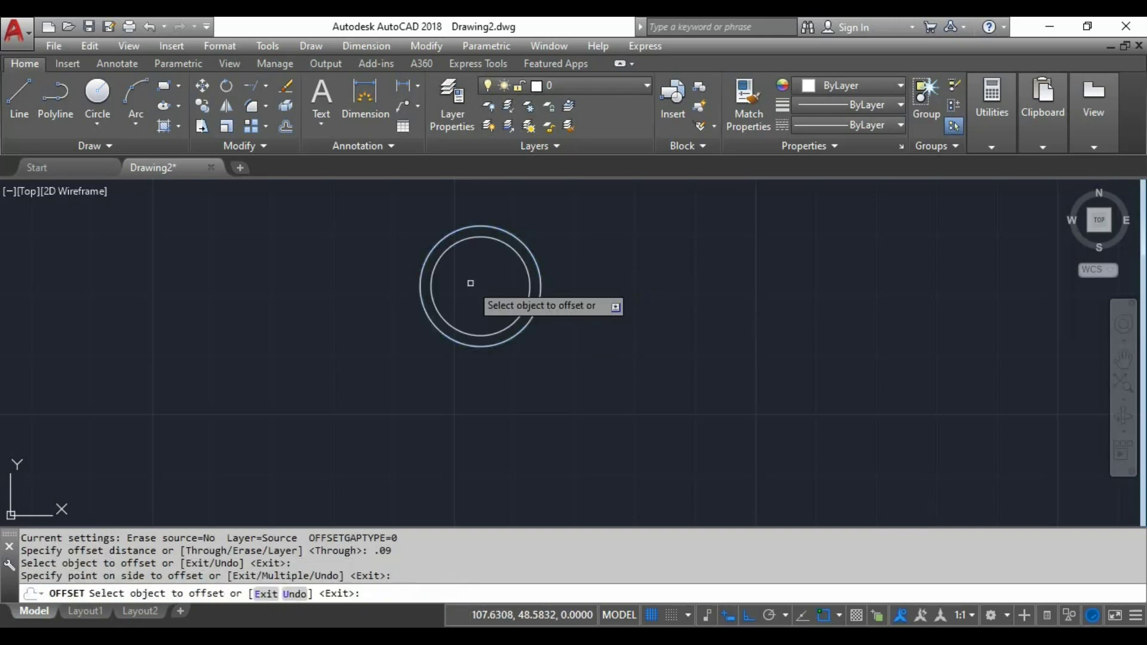
key("Return")
Draw a horizontal line from the circles' center to the right, ending beyond the outer circle
middle_click_drag(470, 283, 543, 320)
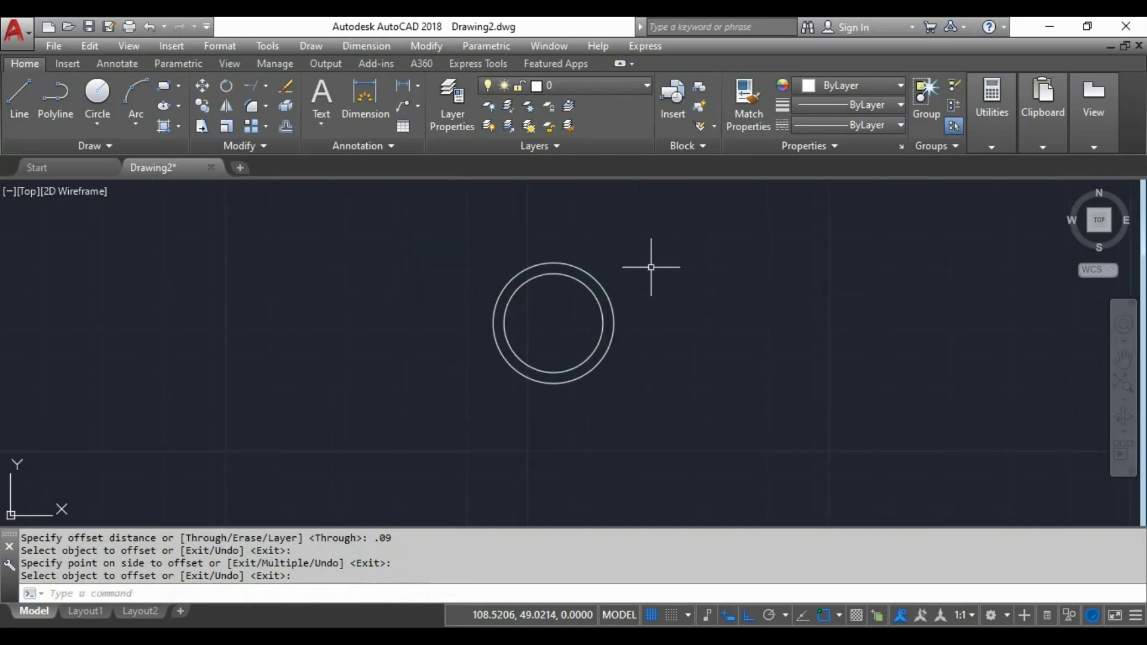
type("L")
key("Return")
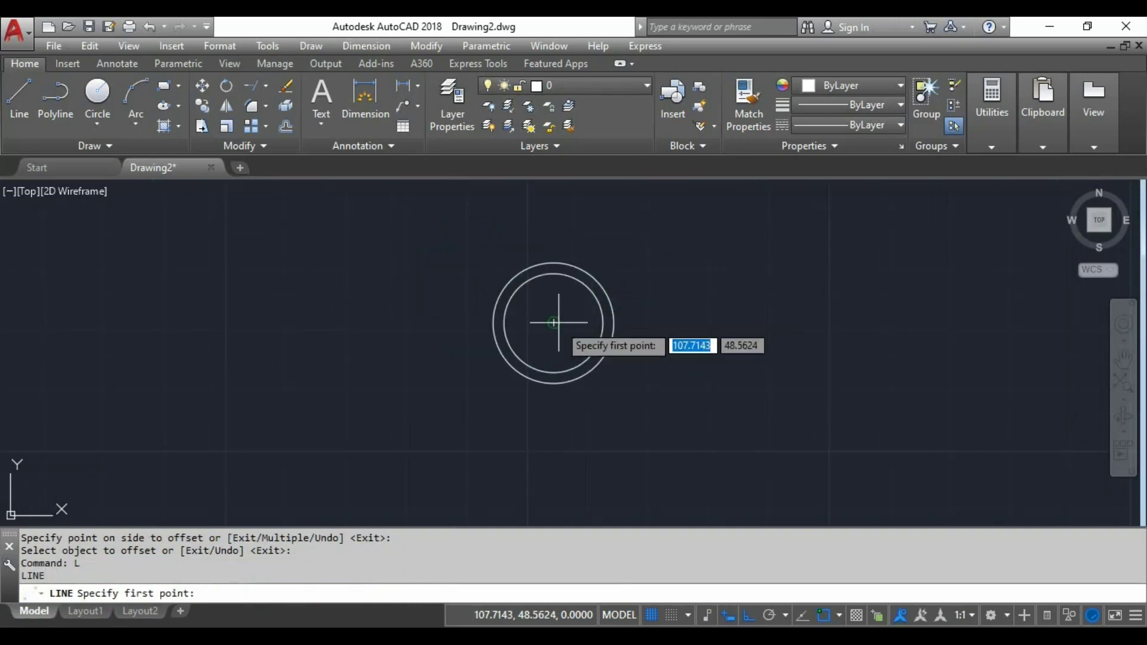
left_click(556, 323)
left_click(676, 323)
key("Return")
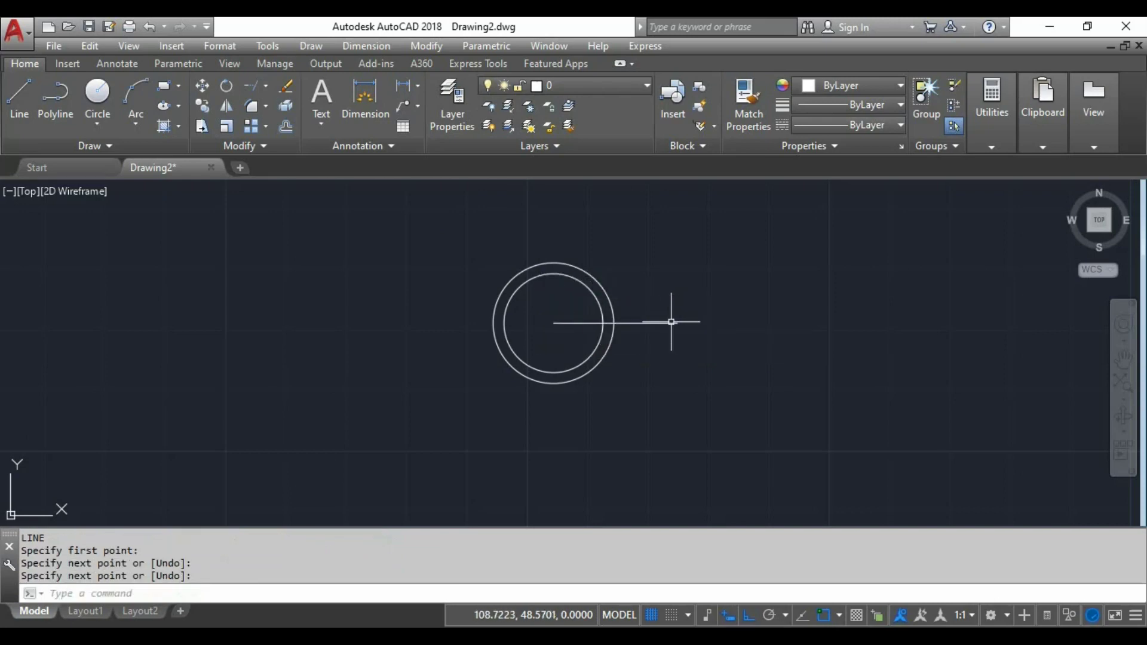
Draw a vertical line about 0.85 long from the circles' center upward past the outer circle
key("Return")
left_click(553, 324)
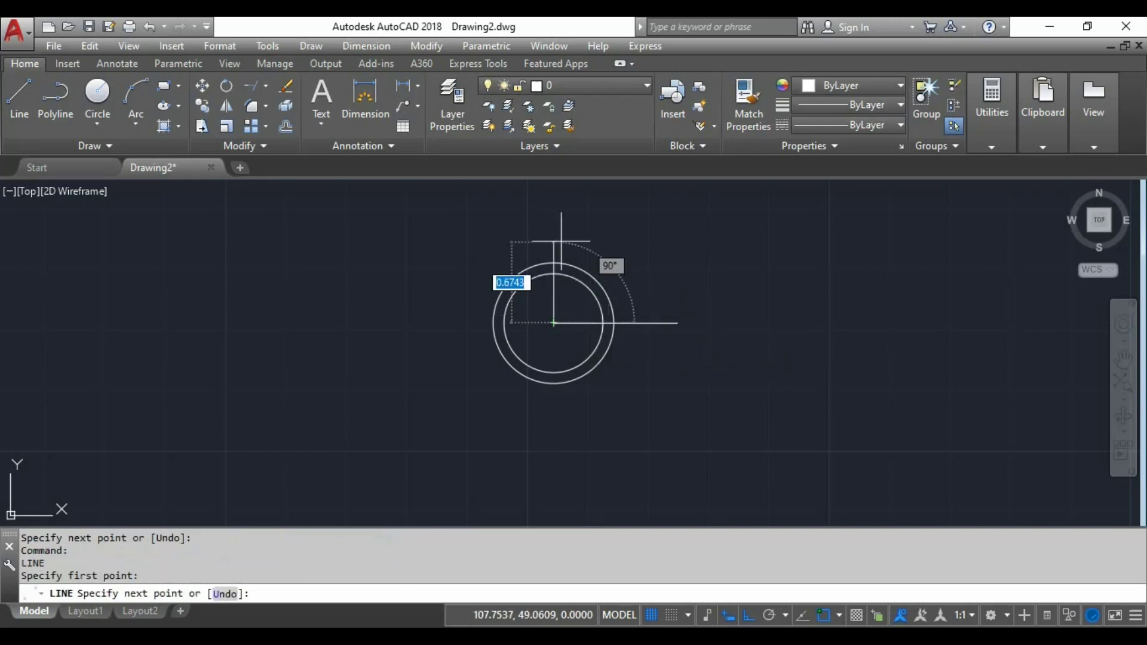
left_click(567, 219)
key("Return")
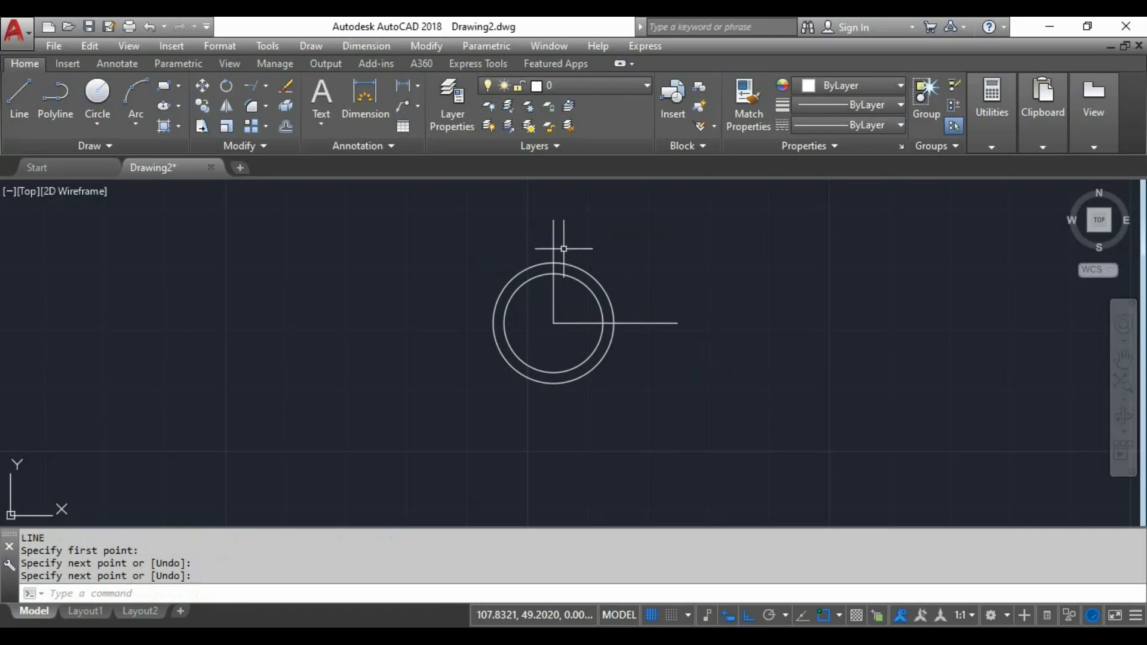
Stretch the vertical line's lower end straight down from the center to below the outer circle
left_click(553, 300)
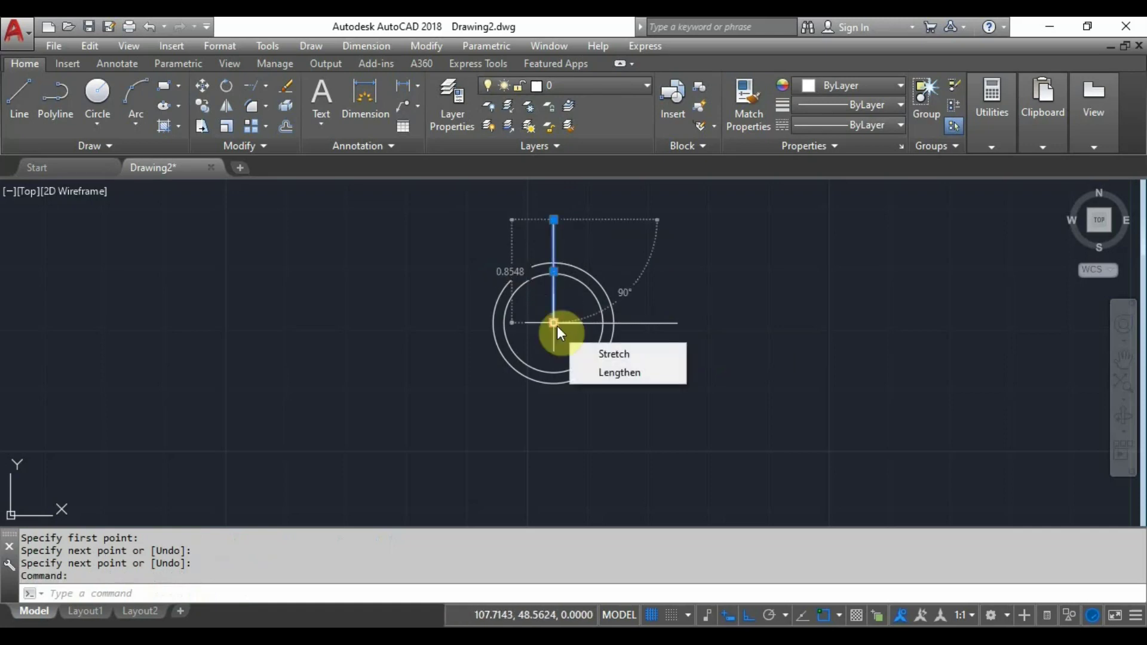
left_click(557, 327)
left_click(584, 449)
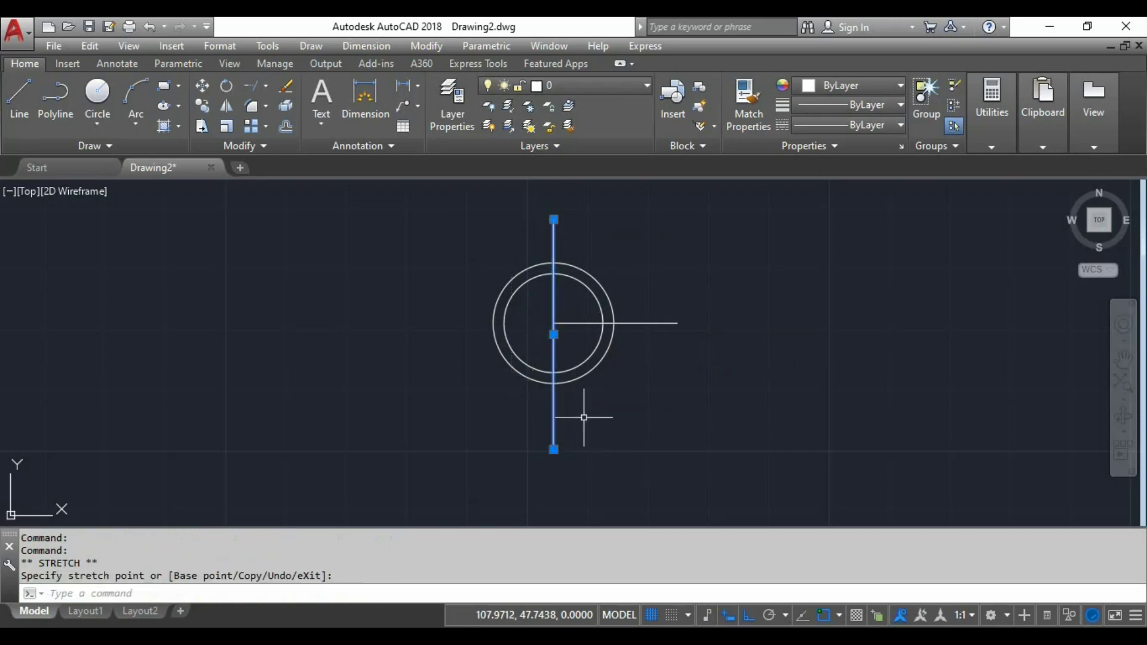
key("Escape")
Stretch the horizontal line's left end about 1.09 to the left, past the outer circle, for a total length of about 2.12
left_click(574, 328)
left_click(561, 321)
left_click(553, 323)
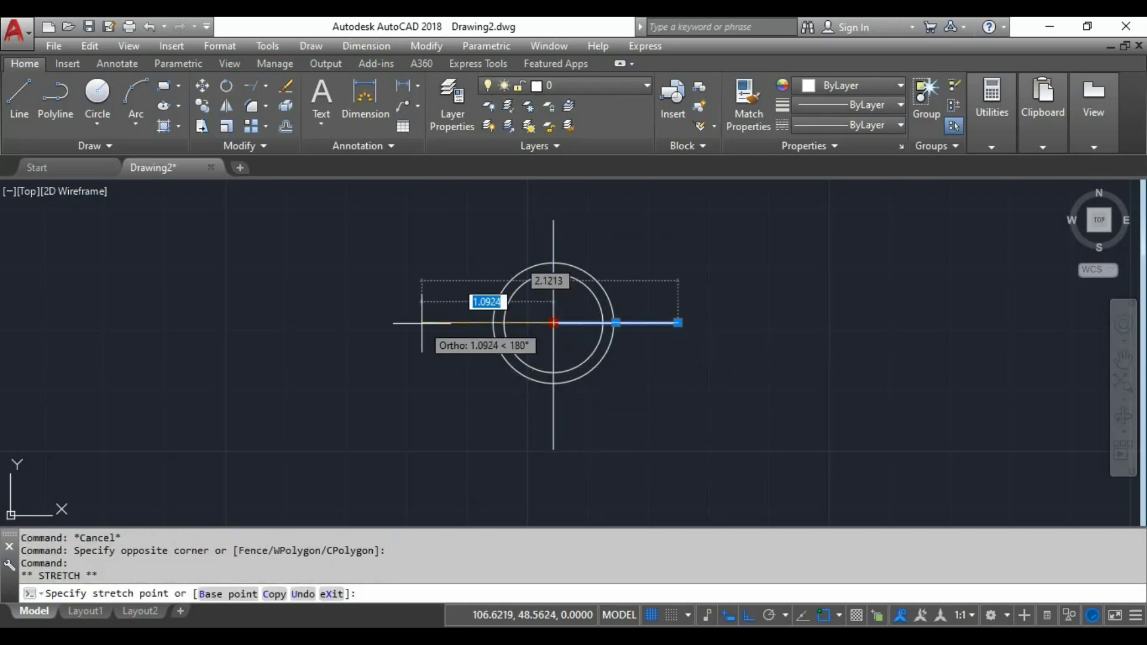
left_click(421, 323)
key("Escape")
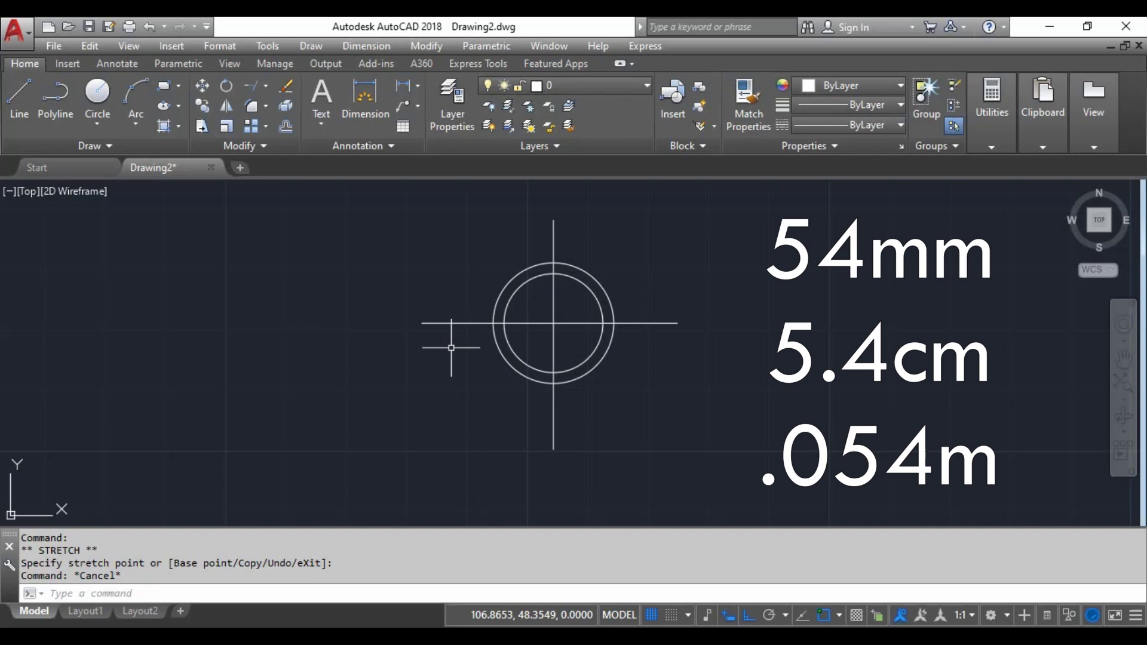
Offset the horizontal centerline by 0.054 both above and below to form the arrow shaft's edges
type("o")
key("Return")
type(".054")
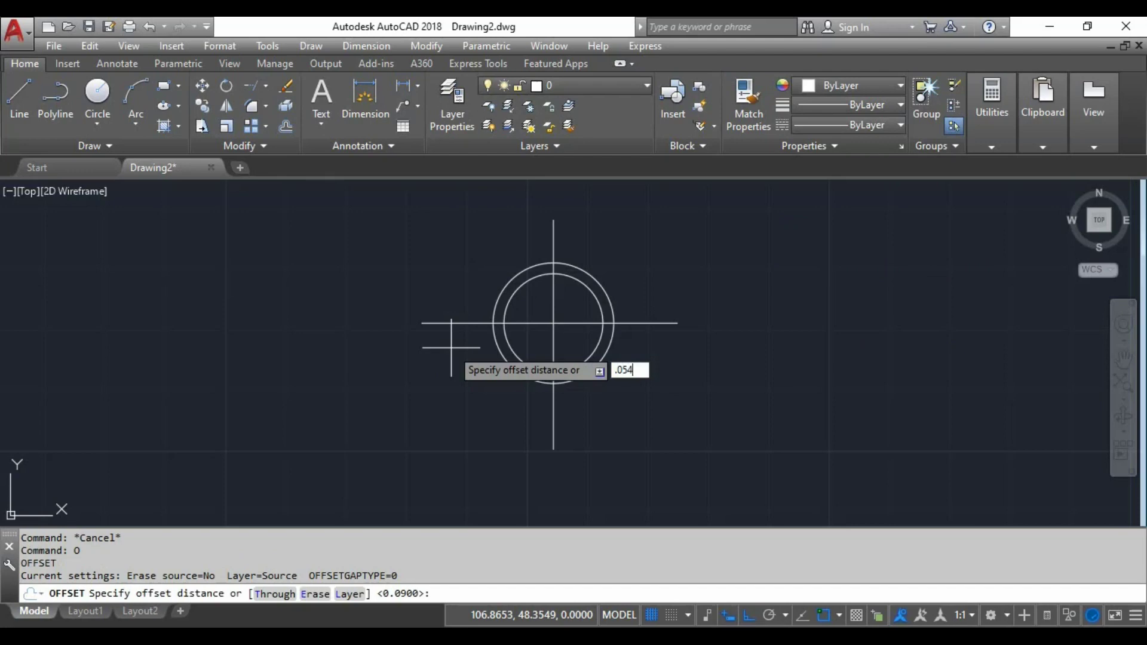
key("Return")
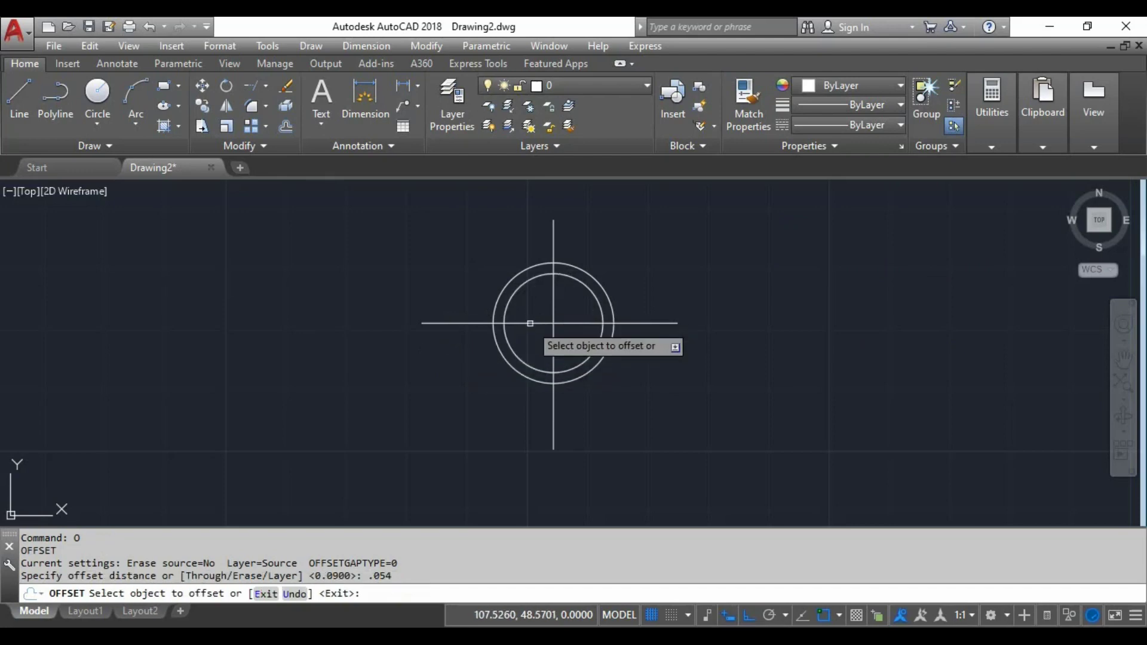
left_click(530, 323)
left_click(531, 322)
left_click(531, 324)
left_click(544, 348)
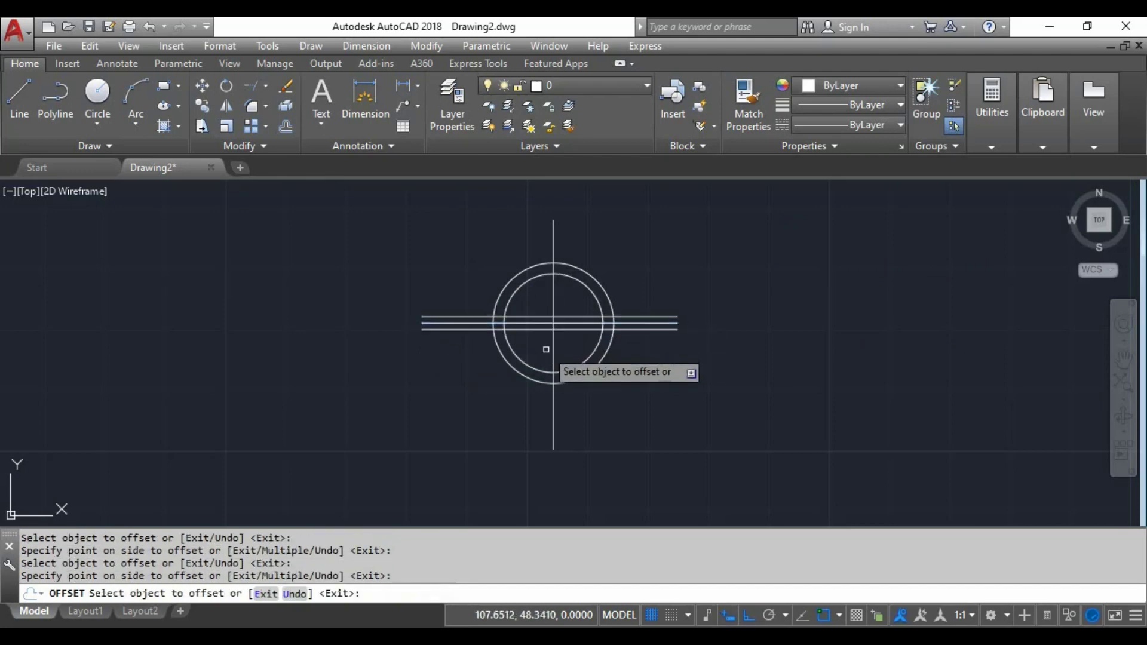
key("Return")
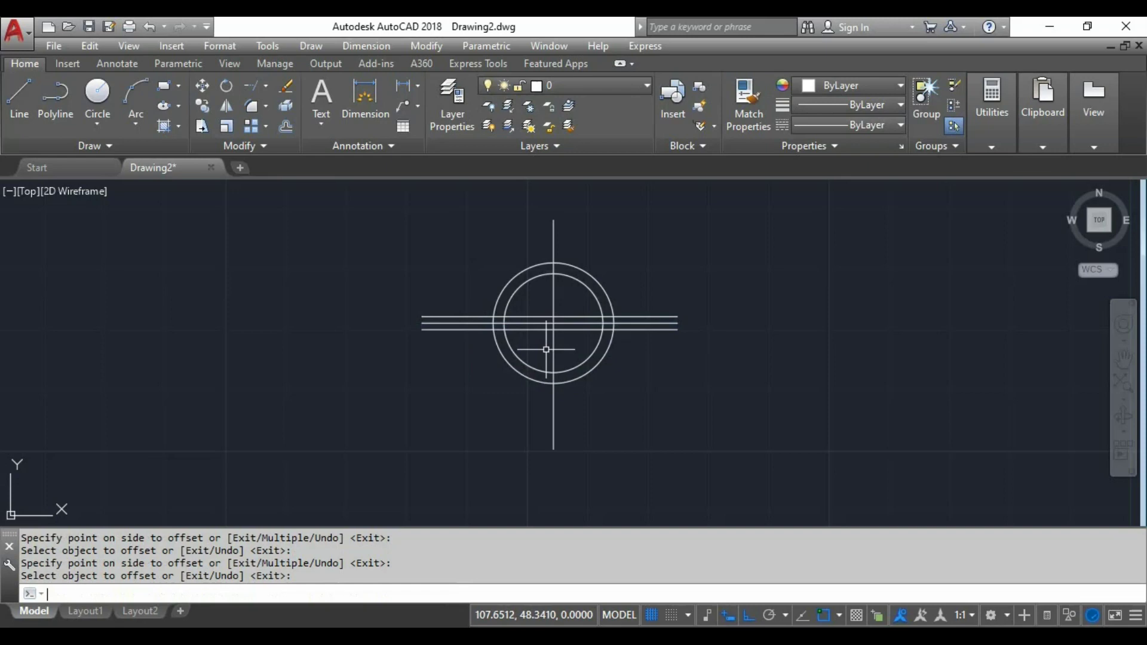
Offset the vertical centerline by 0.32 to the left to mark the arrow's tail end
scroll(546, 349, "up", 2)
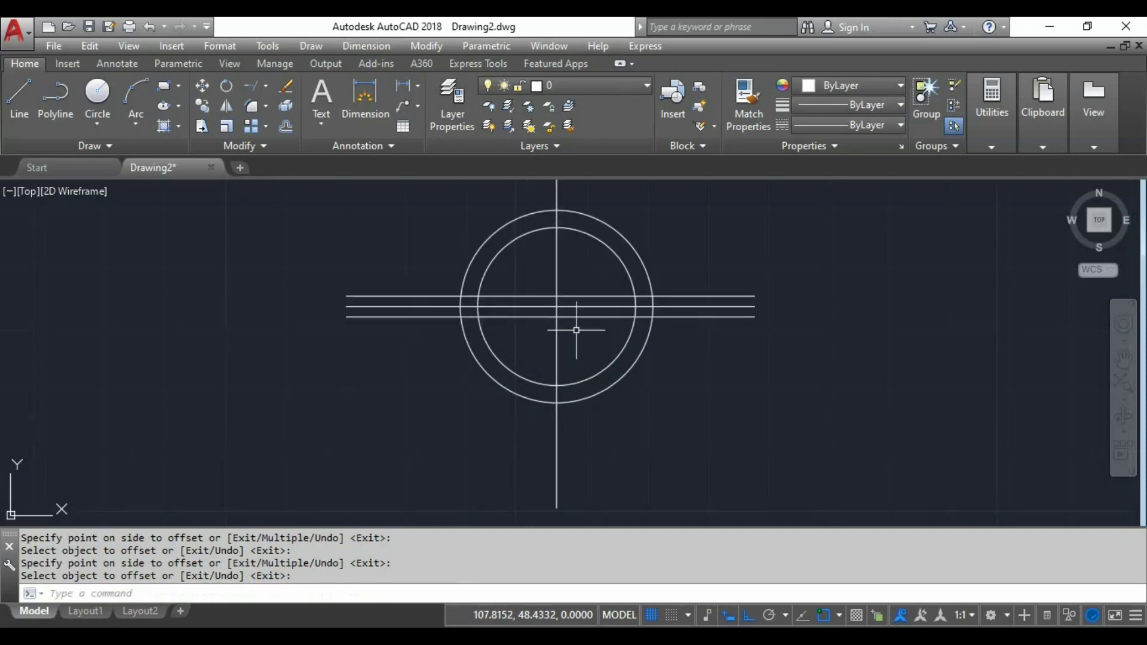
scroll(583, 325, "up", 2)
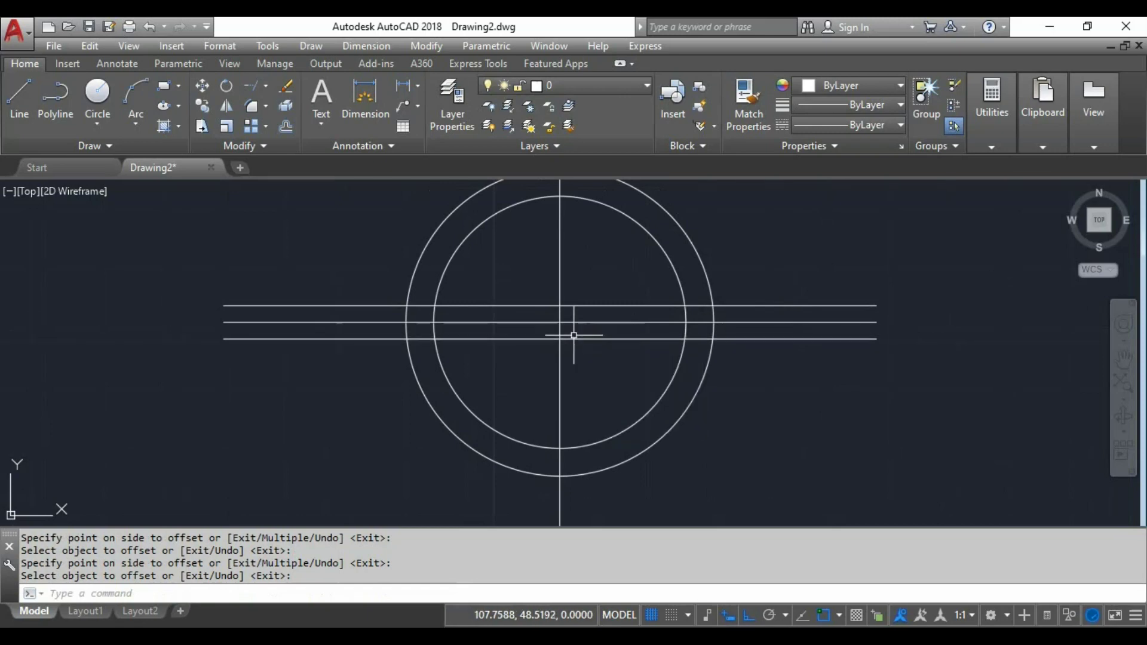
key("Return")
type("o")
key("Return")
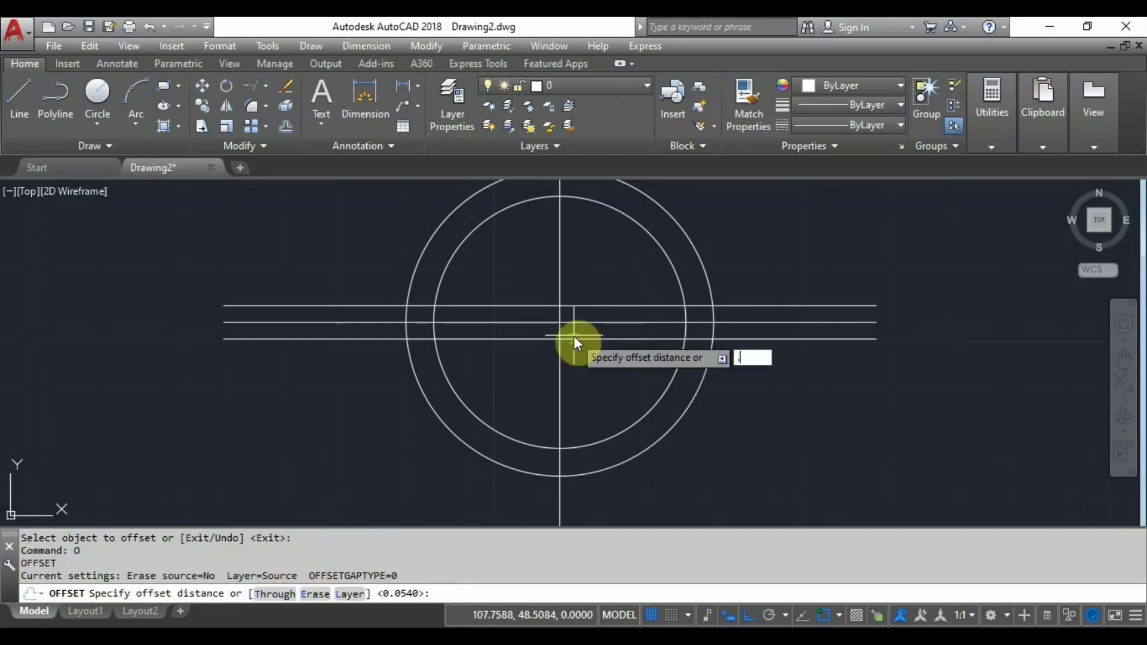
type(".32")
key("Return")
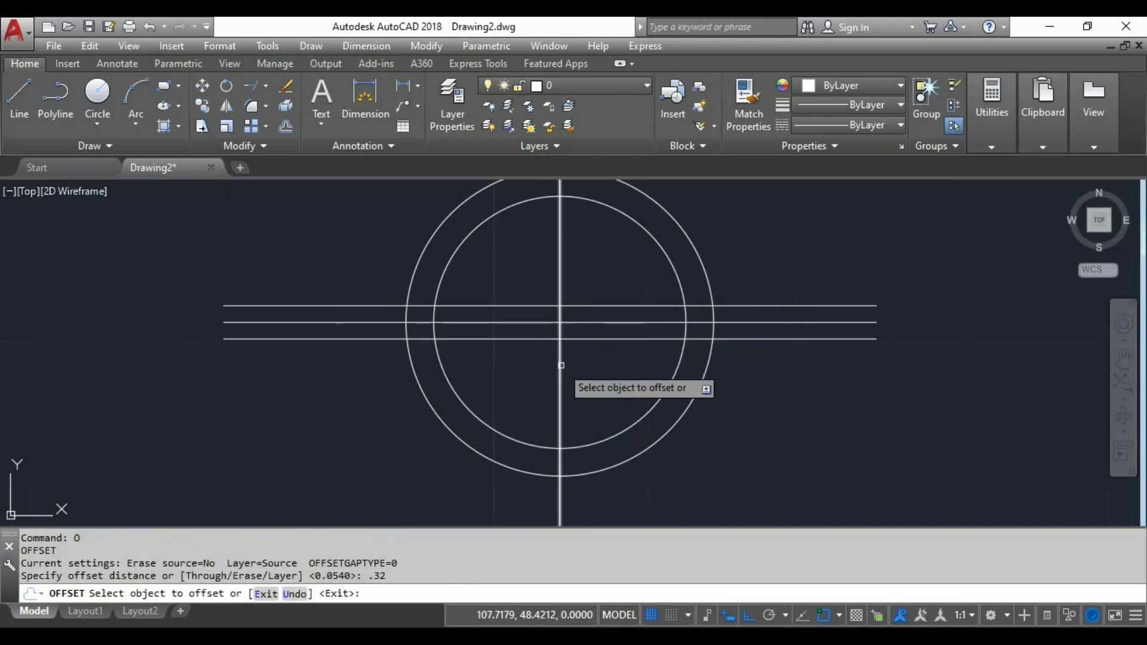
left_click(559, 370)
left_click(492, 377)
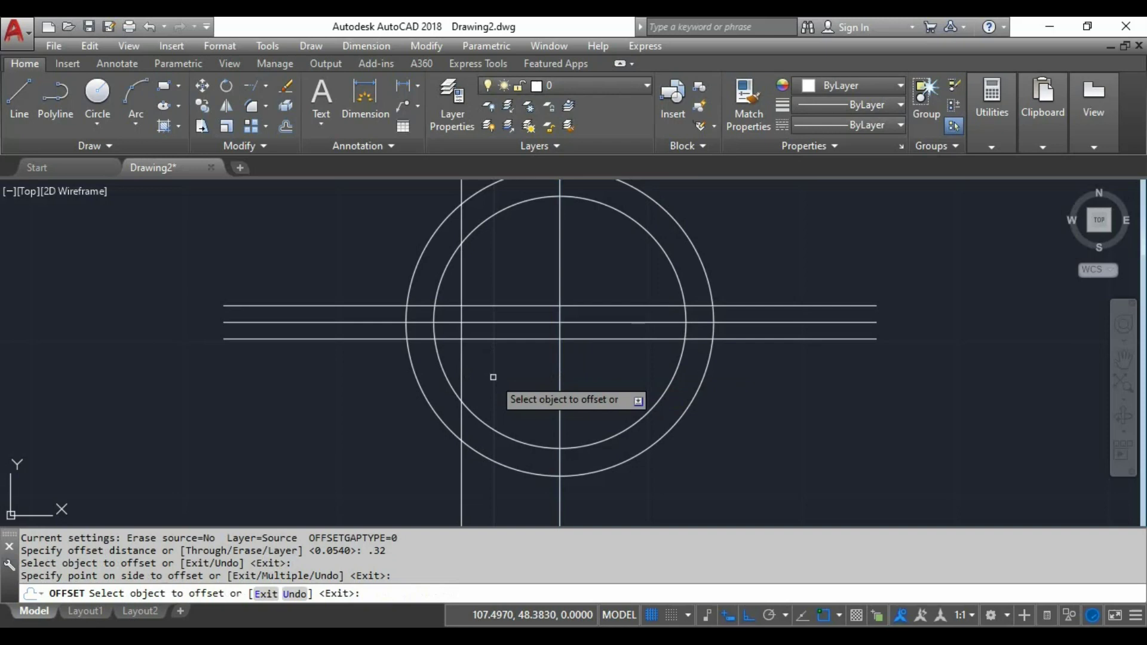
key("Return")
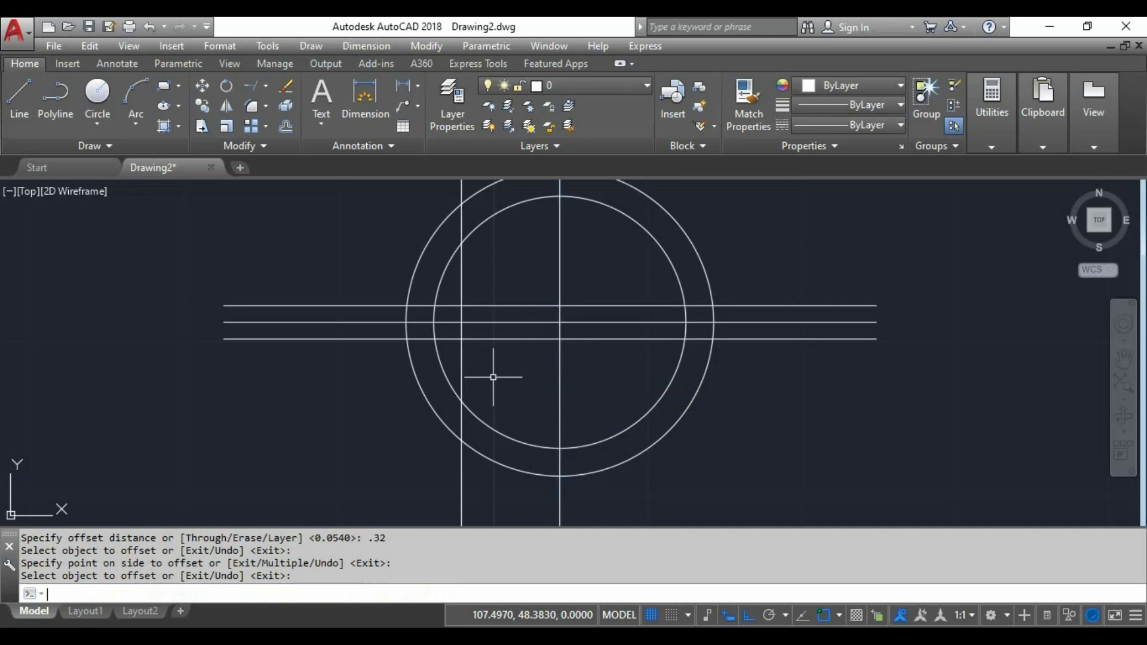
Fillet the shaft's edge lines with the left vertical line at radius 0 to close the arrow's tail with square corners
type("F")
key("Return")
left_click(464, 307)
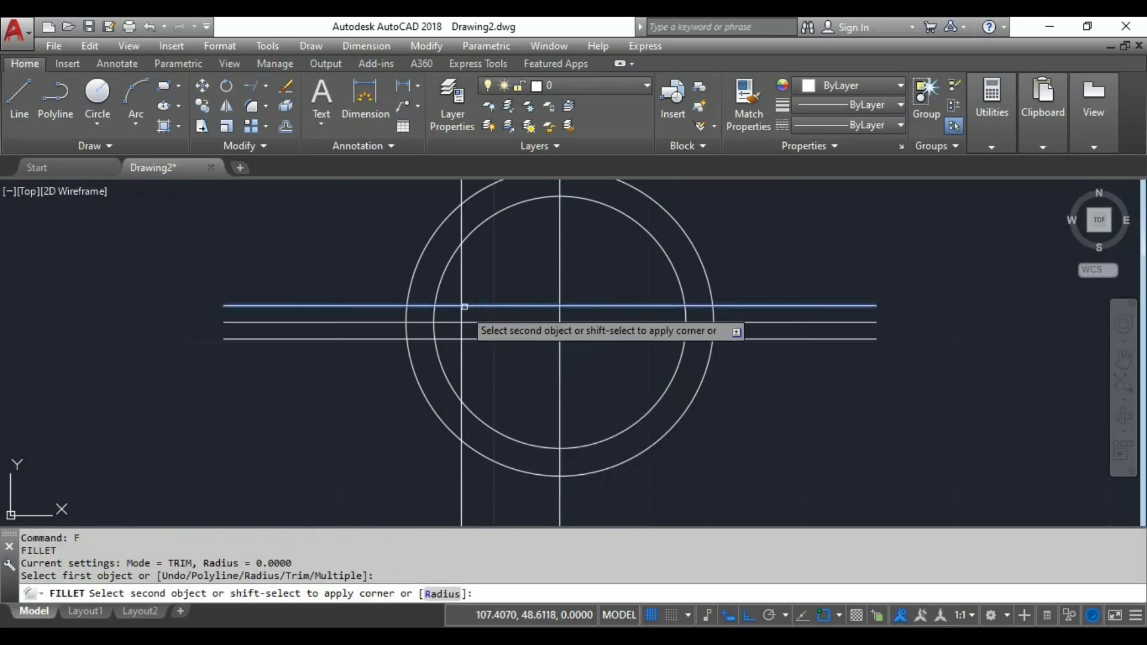
left_click(461, 314)
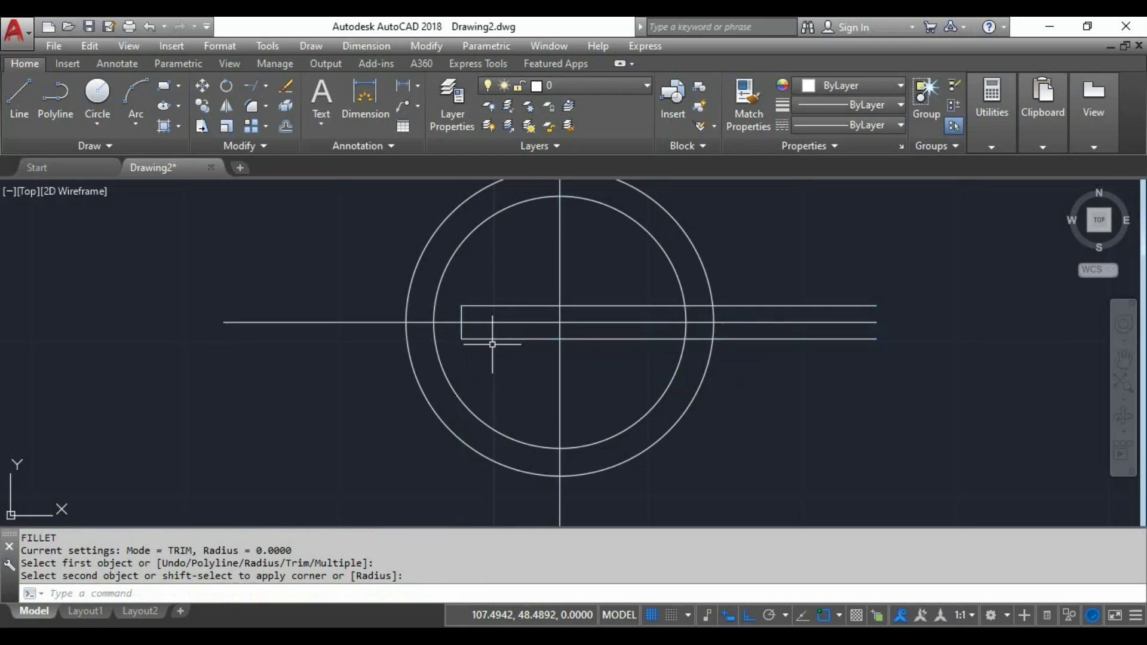
Offset the vertical centerline by 0.325 to the right to locate the arrow's tip
scroll(492, 344, "down", 3)
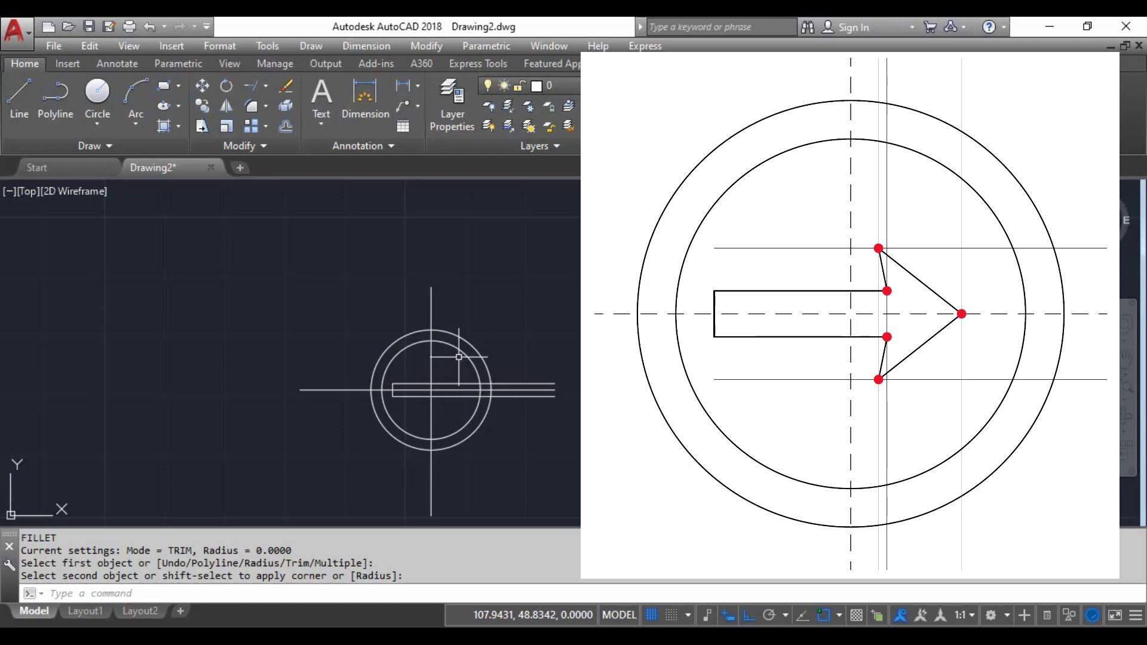
scroll(463, 339, "up", 4)
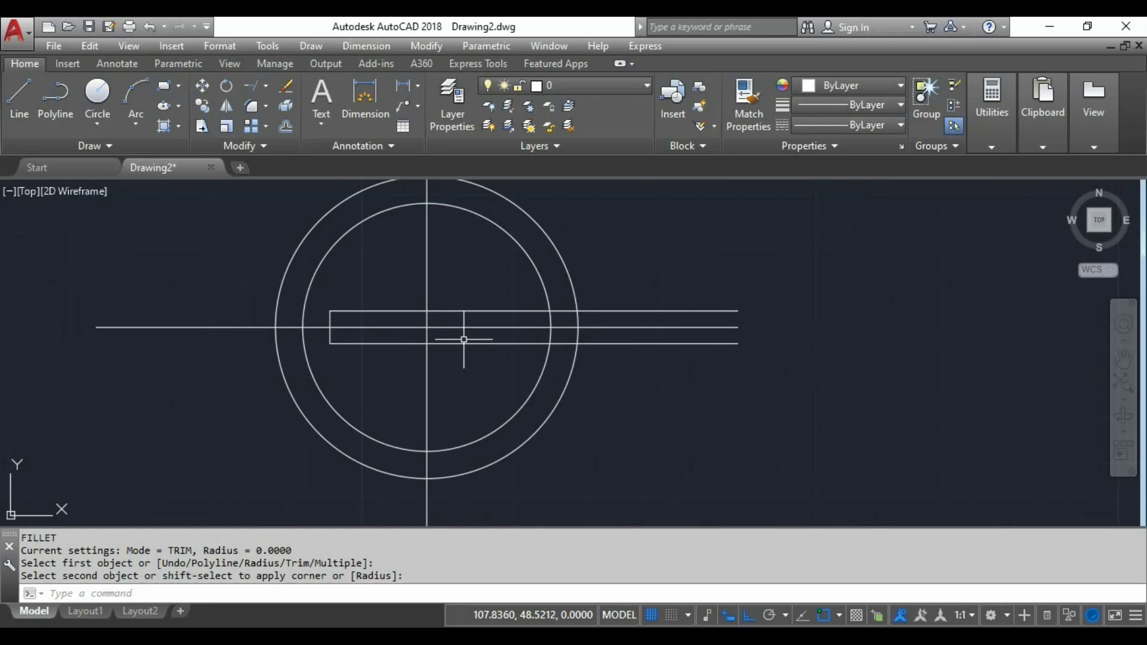
type("o")
key("Return")
type(".325")
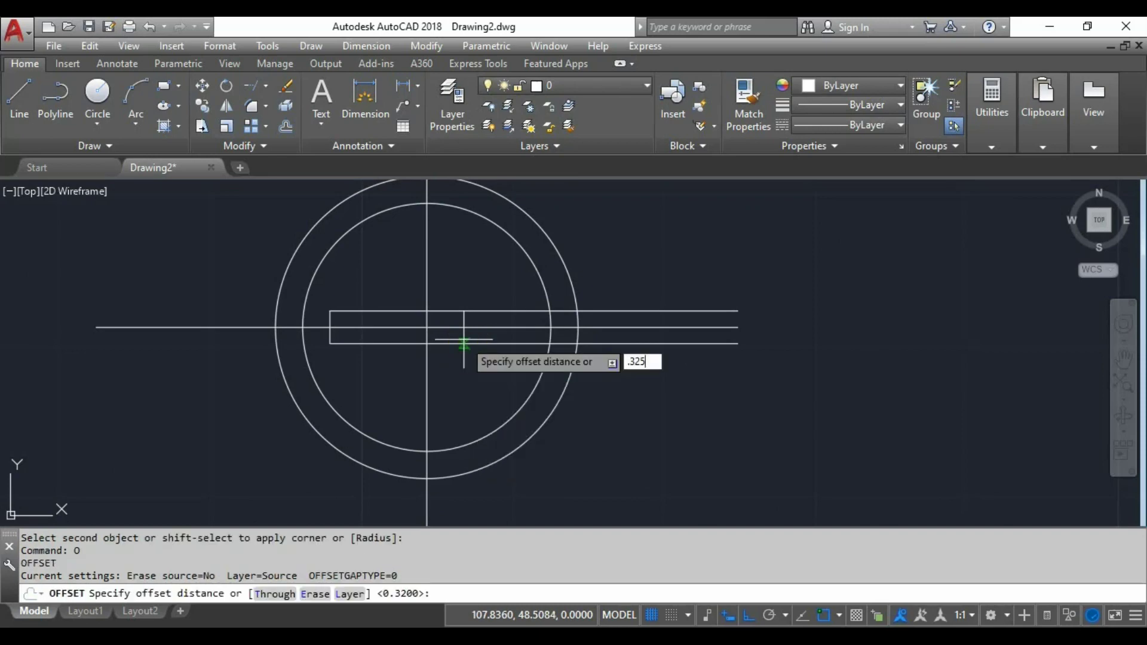
key("Return")
left_click(426, 268)
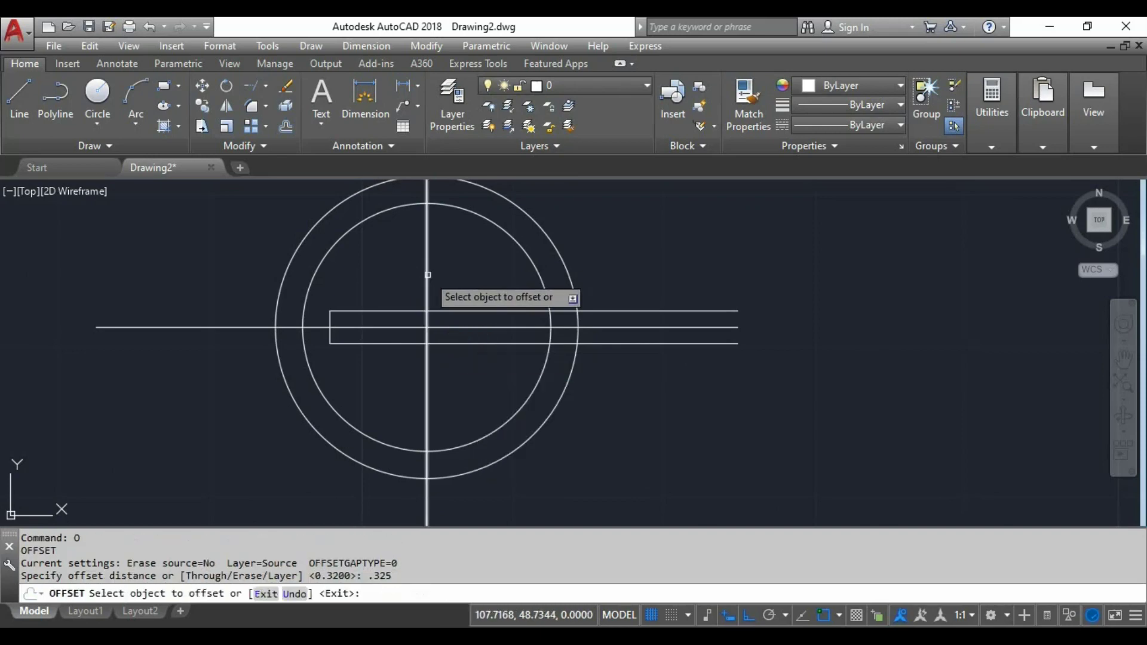
left_click(533, 277)
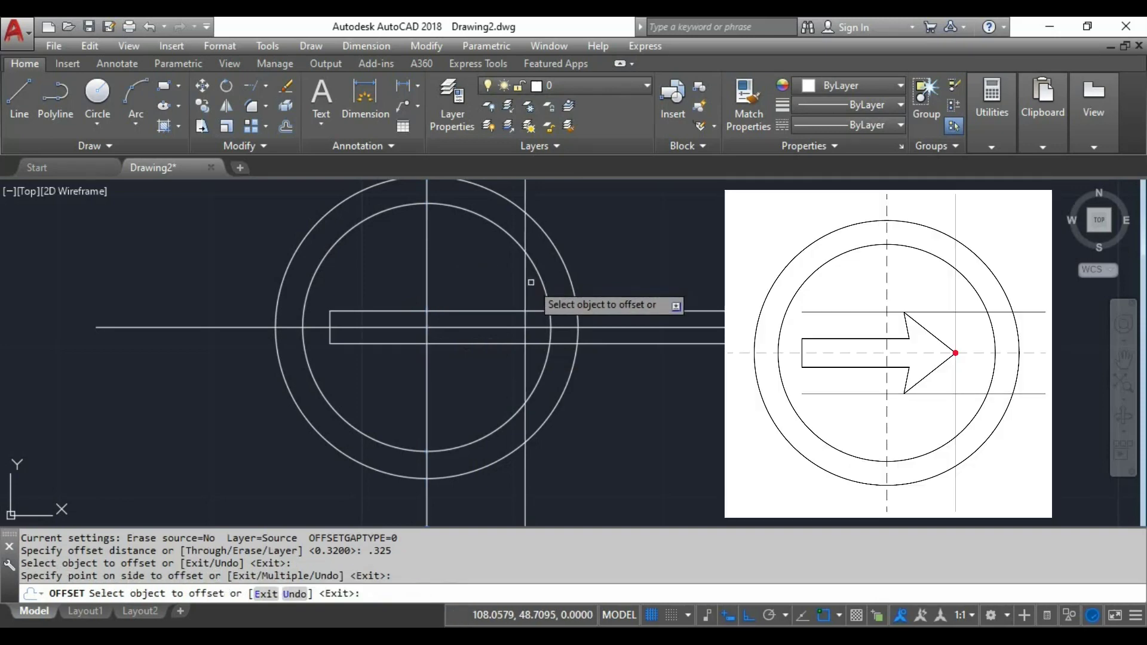
key("Return")
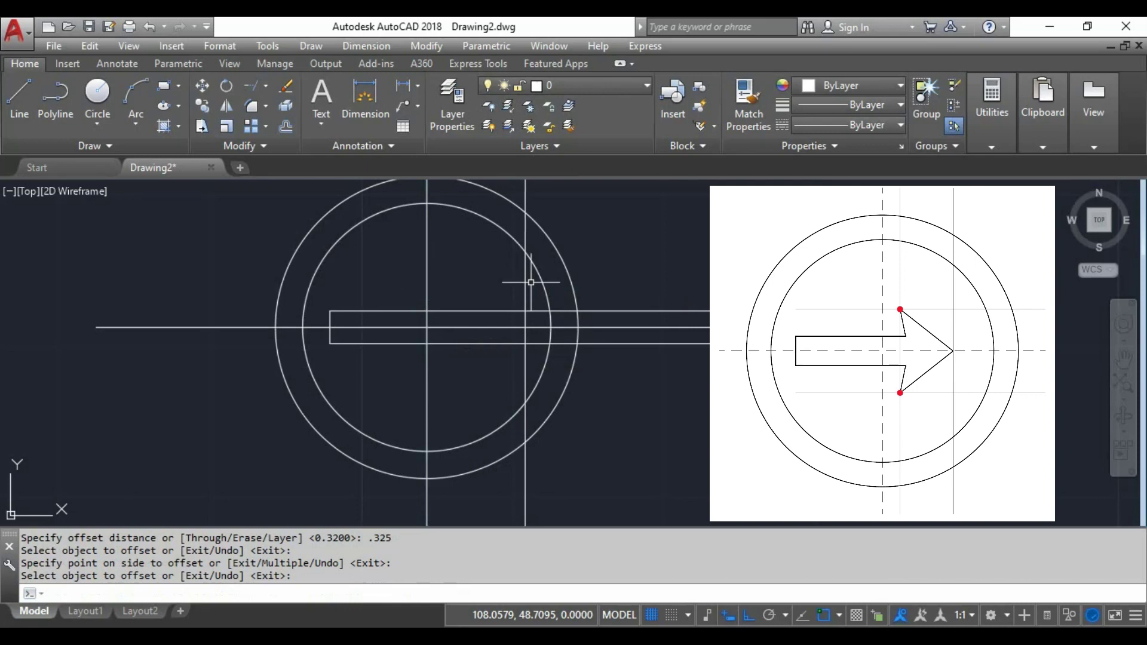
Offset the shaft's upper edge upward and its lower edge downward by 0.10 to locate the arrowhead's outer corners
type("o")
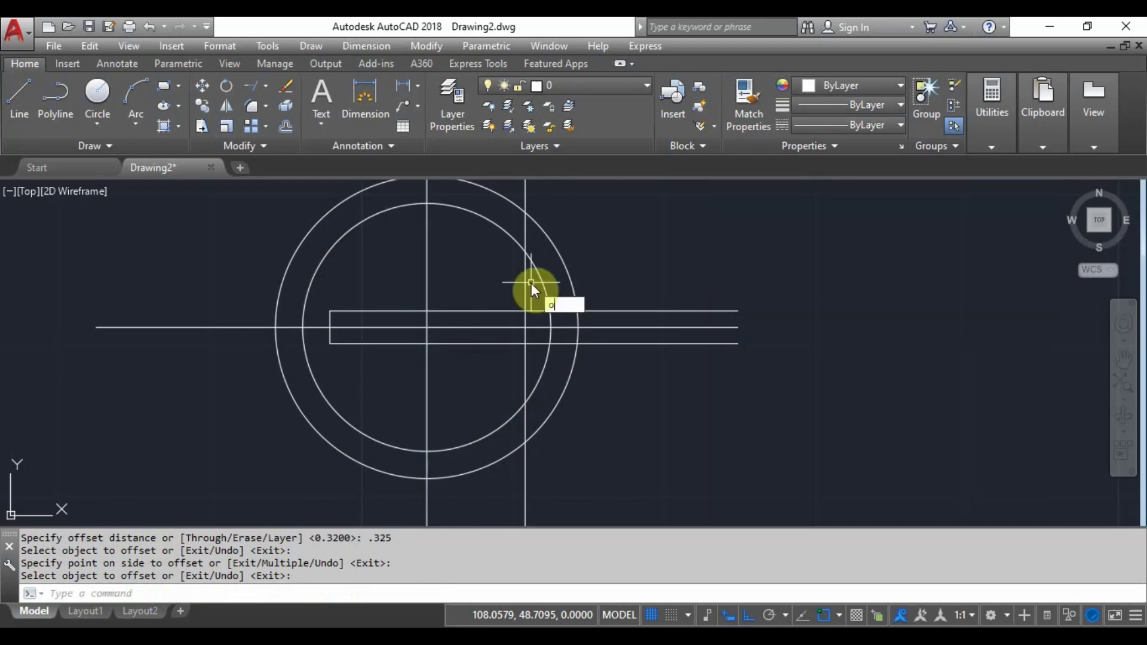
key("Return")
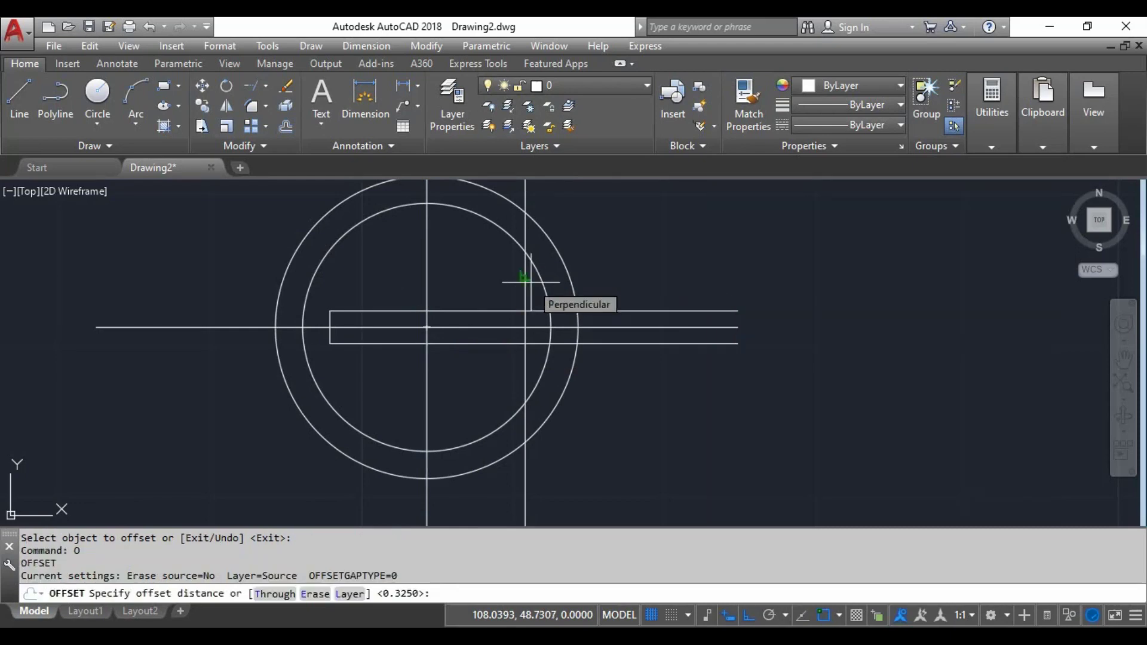
type(".10")
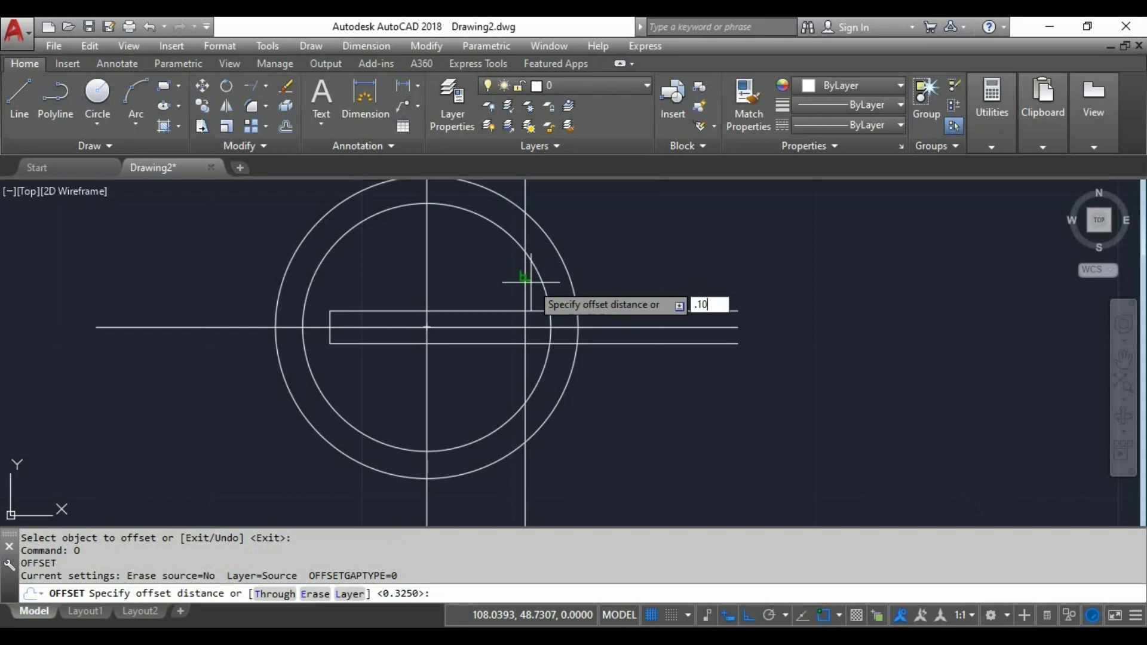
key("Return")
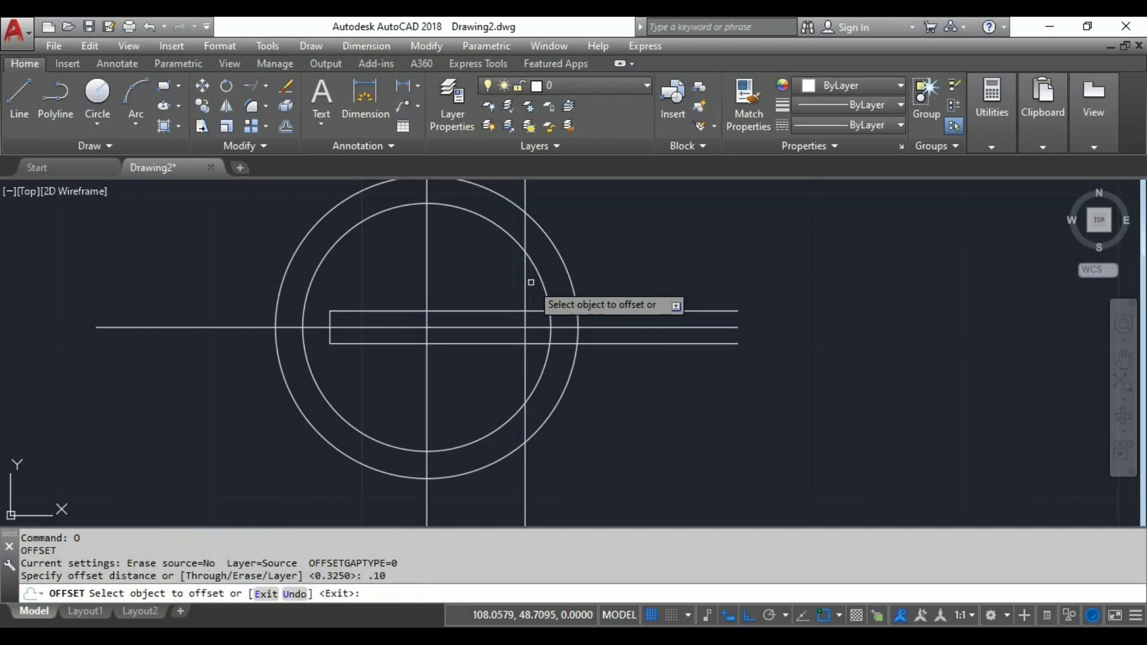
left_click(481, 310)
left_click(481, 295)
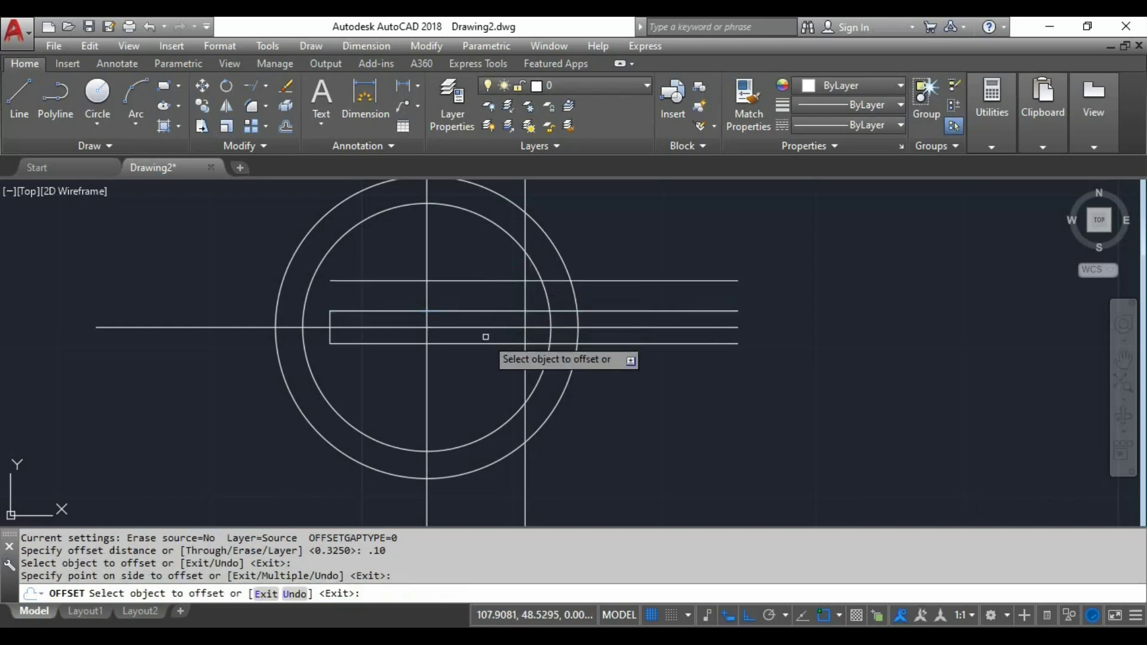
left_click(481, 343)
left_click(474, 366)
key("Return")
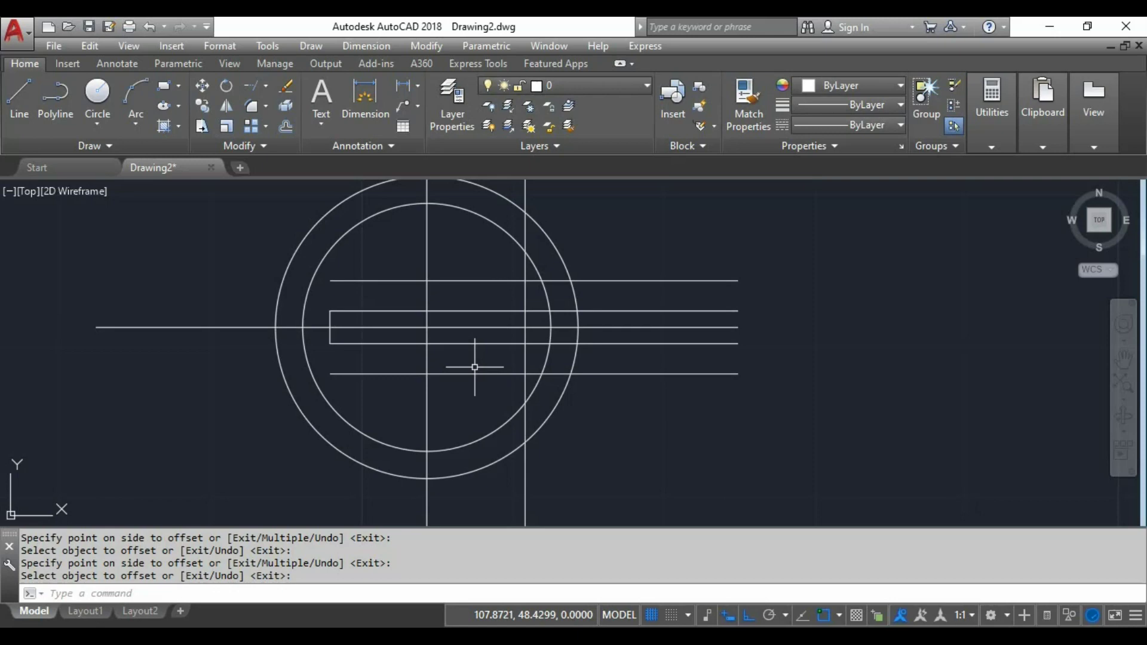
Offset the vertical centerline by 0.065 to the right to locate the back corners of the arrowhead
type("o")
key("Return")
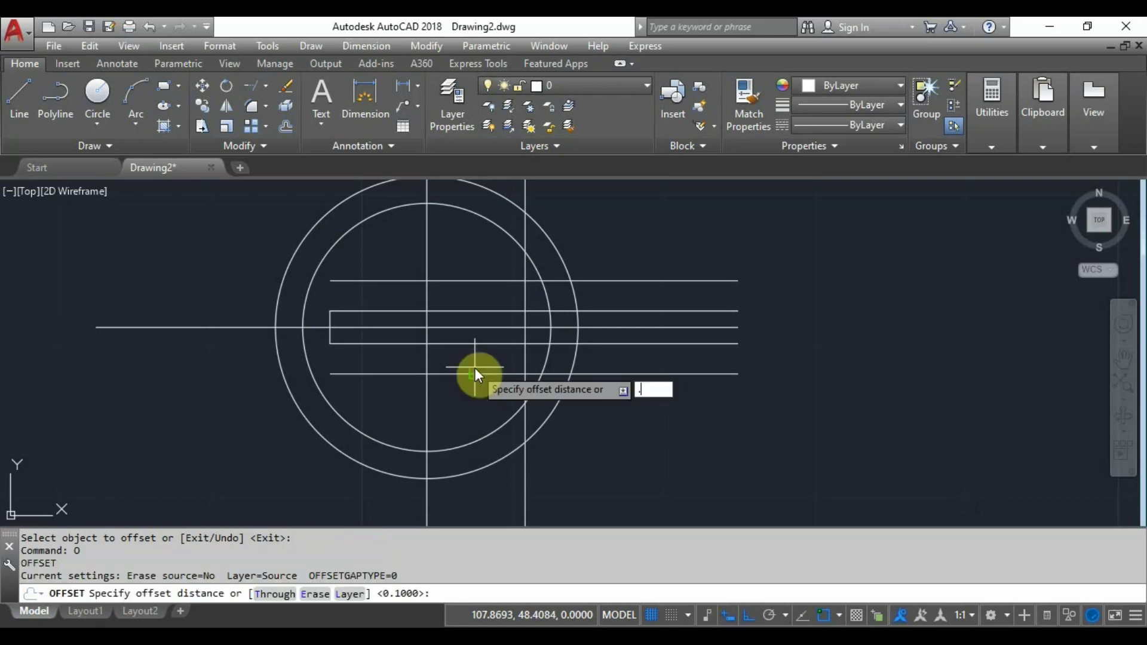
type(".065")
key("Return")
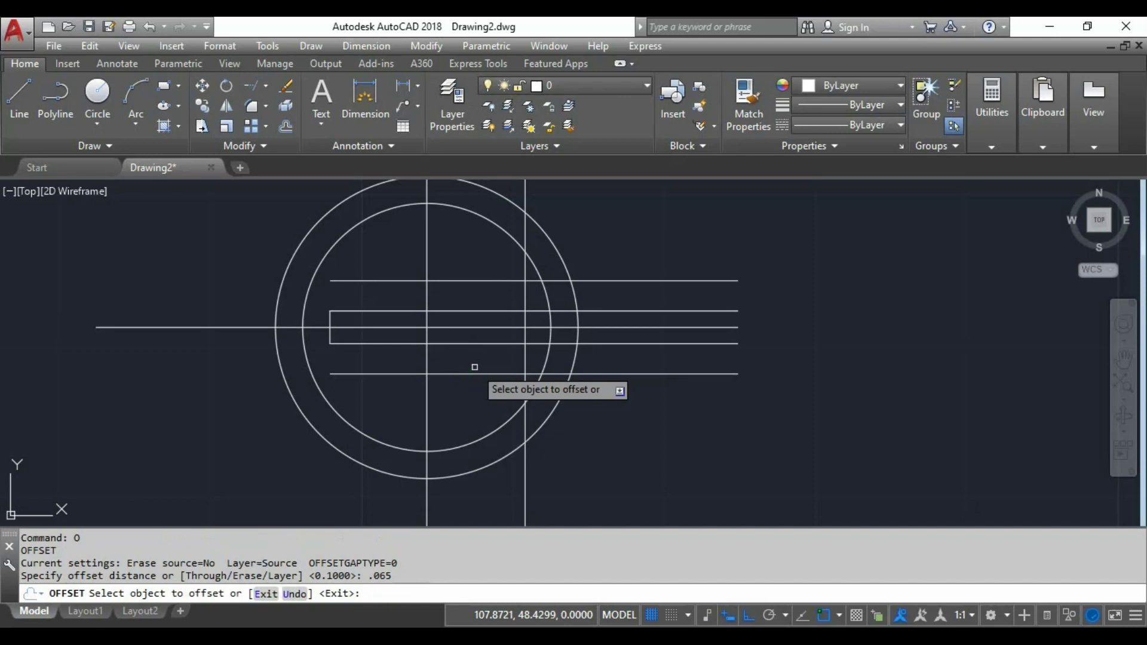
left_click(427, 286)
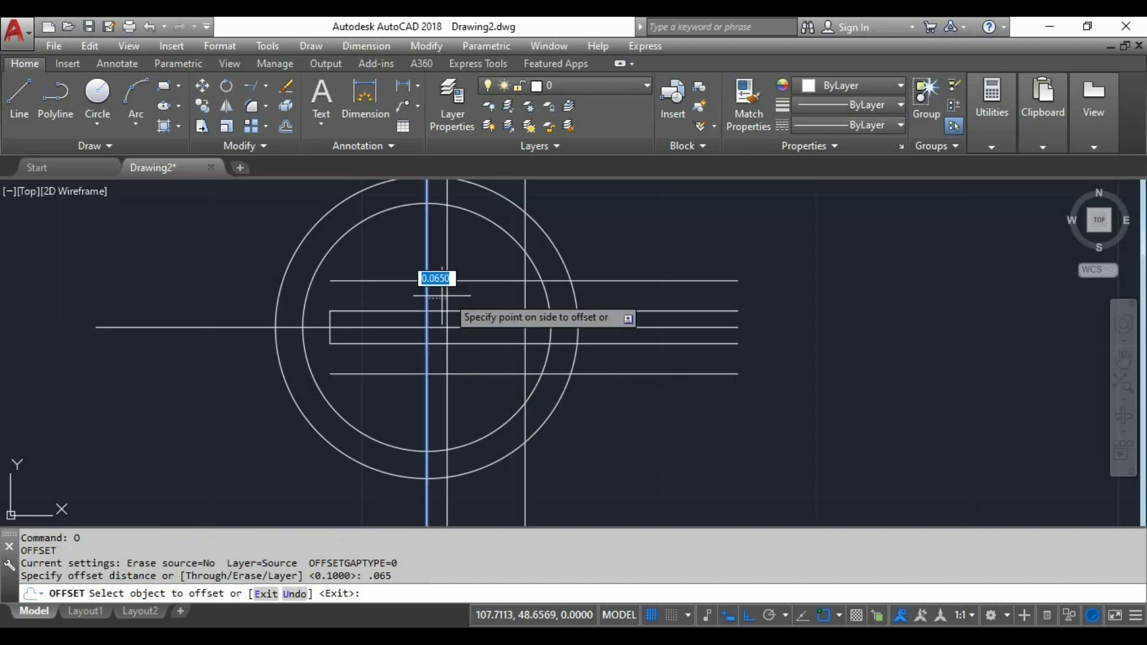
left_click(477, 290)
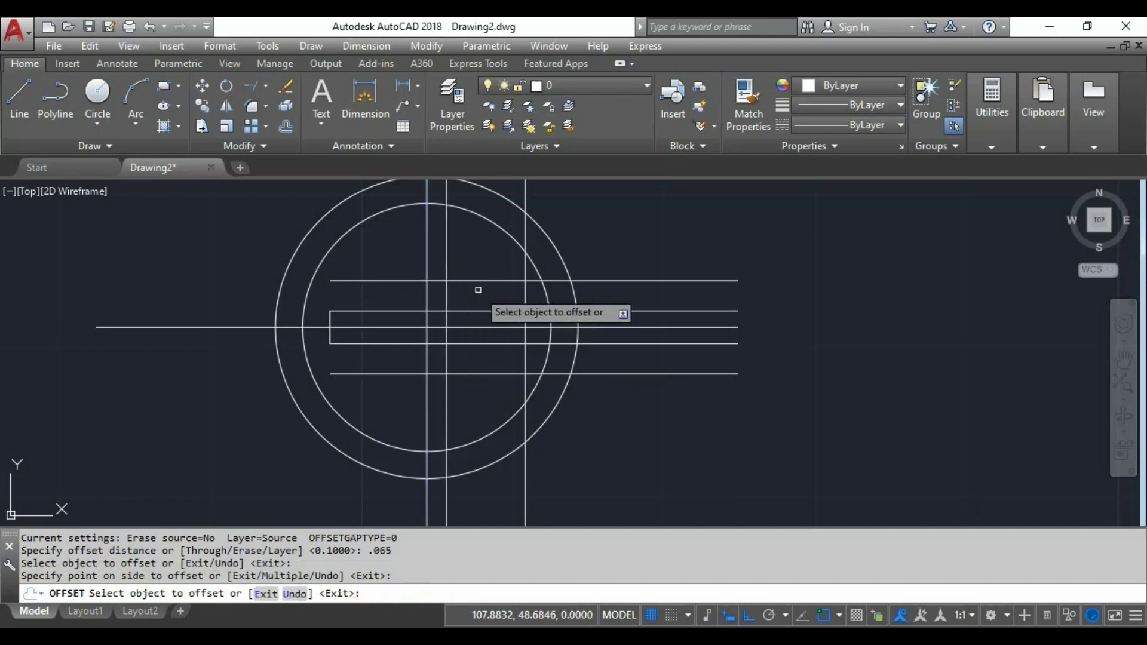
key("Return")
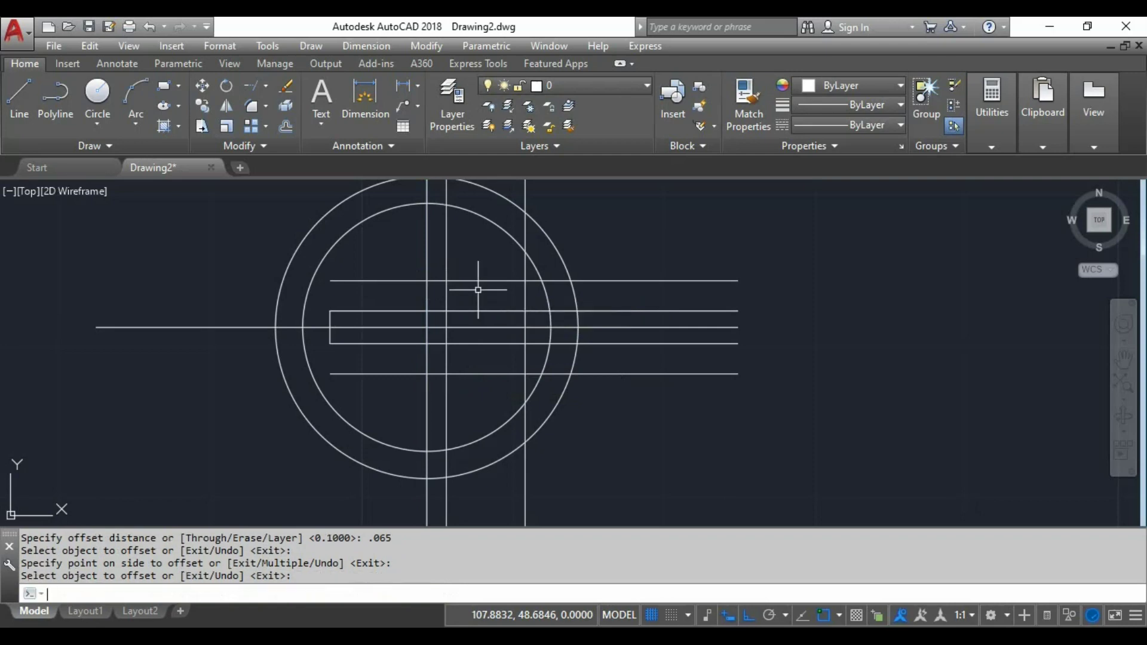
Draw the arrowhead's two slanted edges from the upper outer corner through the tip on the horizontal centerline to the lower outer corner
type("l")
key("Return")
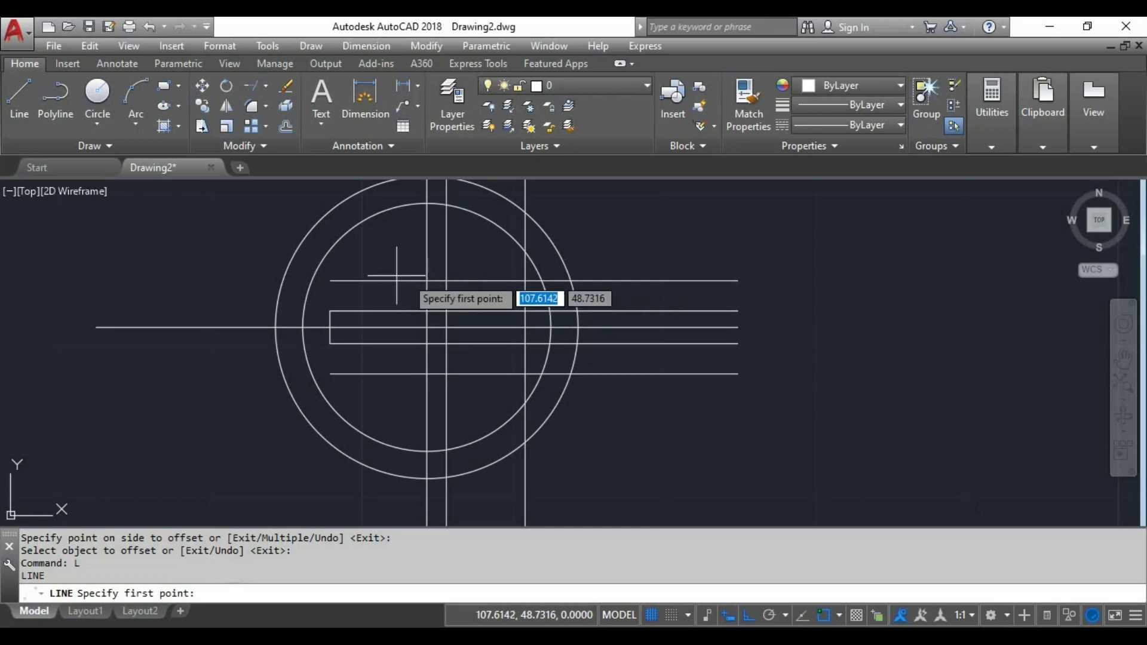
left_click(446, 280)
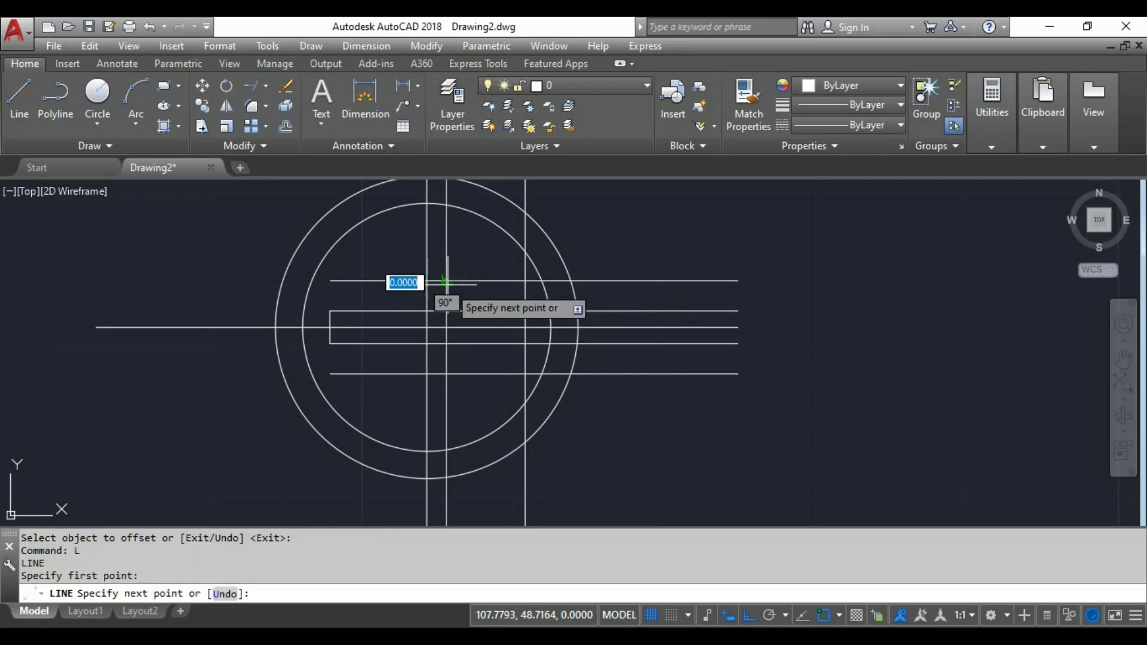
left_click(525, 326)
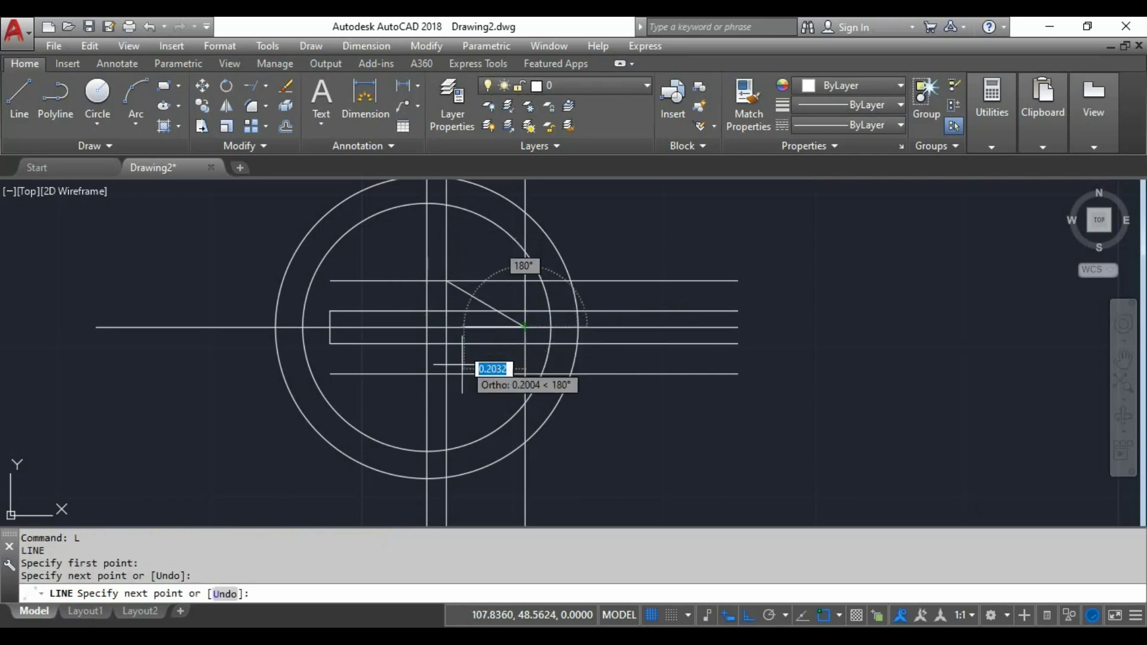
left_click(447, 374)
key("Return")
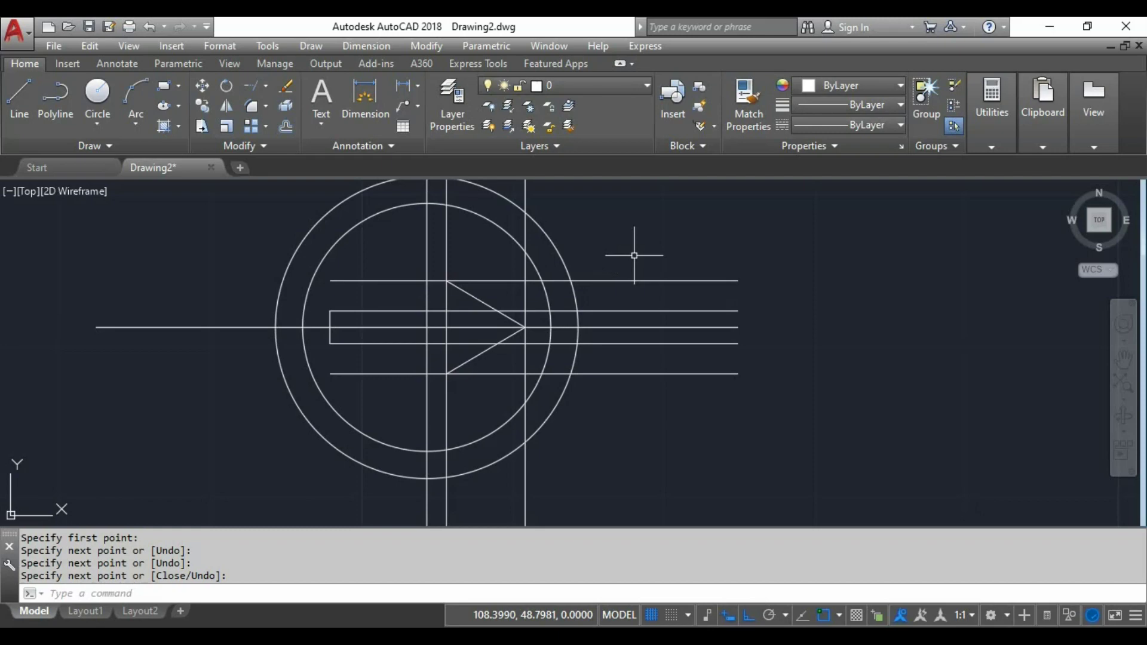
Erase the two outer horizontal construction lines and the vertical construction line through the arrow's tip
left_click(380, 269)
left_click(377, 368)
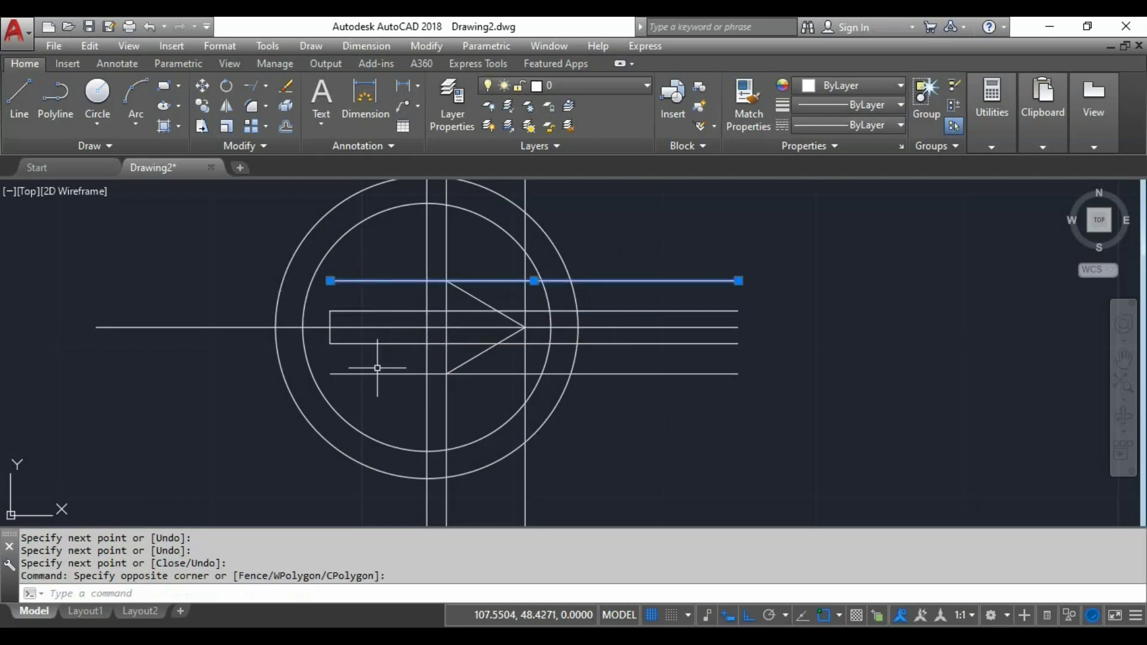
left_click(373, 388)
left_click(410, 366)
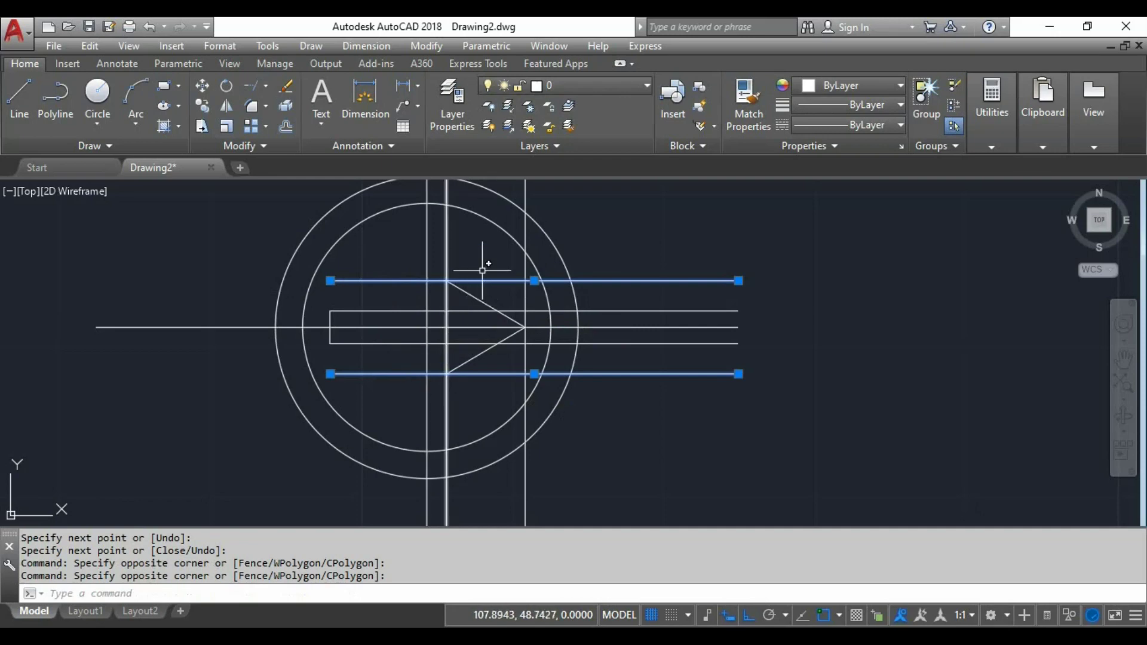
left_click(525, 238)
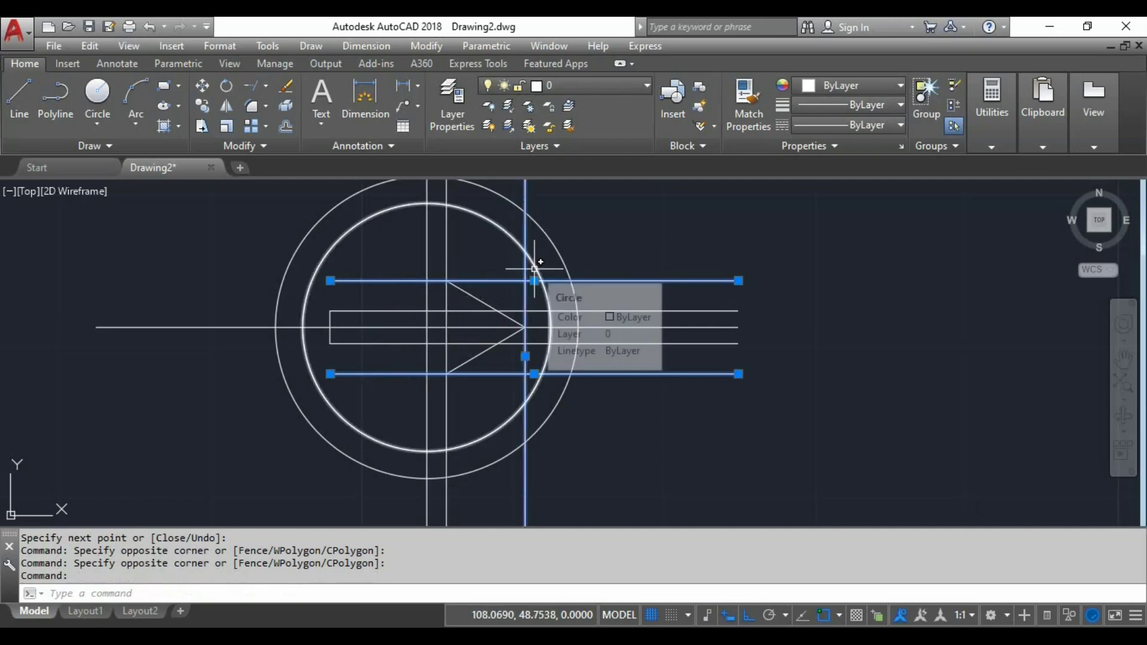
key("Delete")
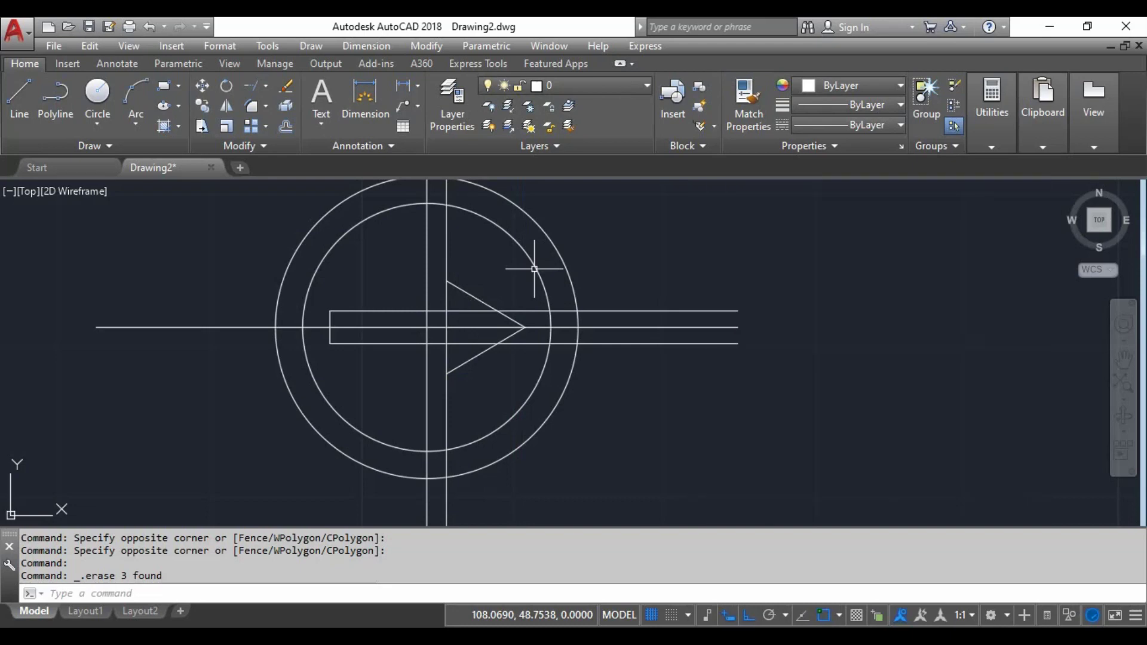
Offset the vertical construction line through the arrowhead's back corners by 0.02 to the right
type("o")
key("Return")
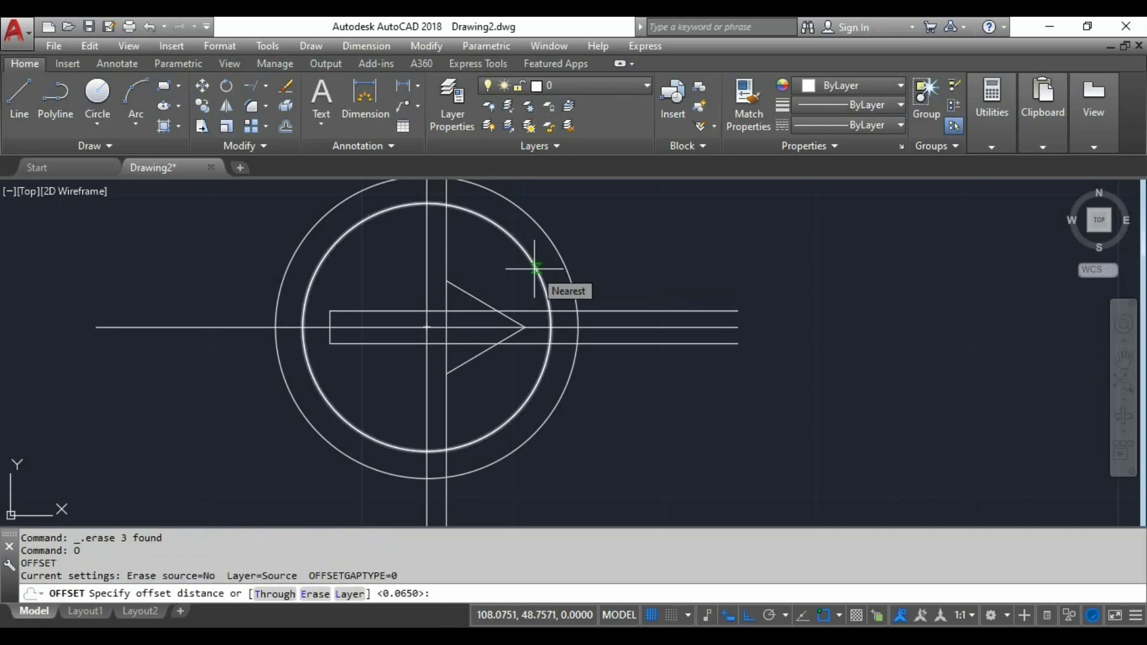
type(".02")
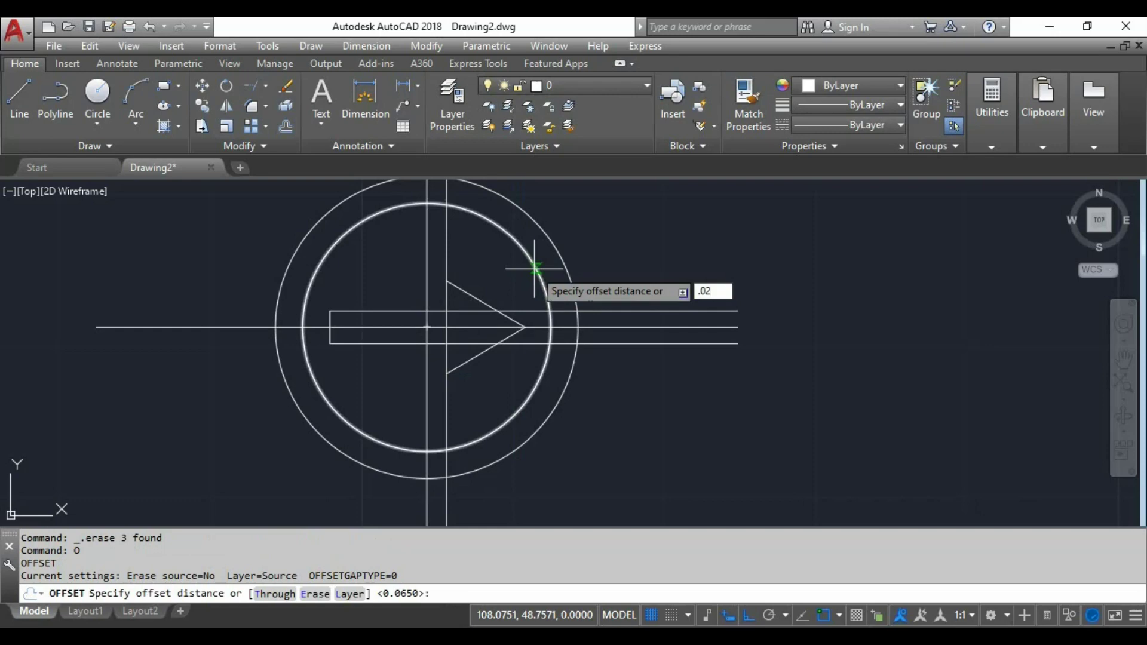
key("Return")
left_click(446, 251)
left_click(469, 255)
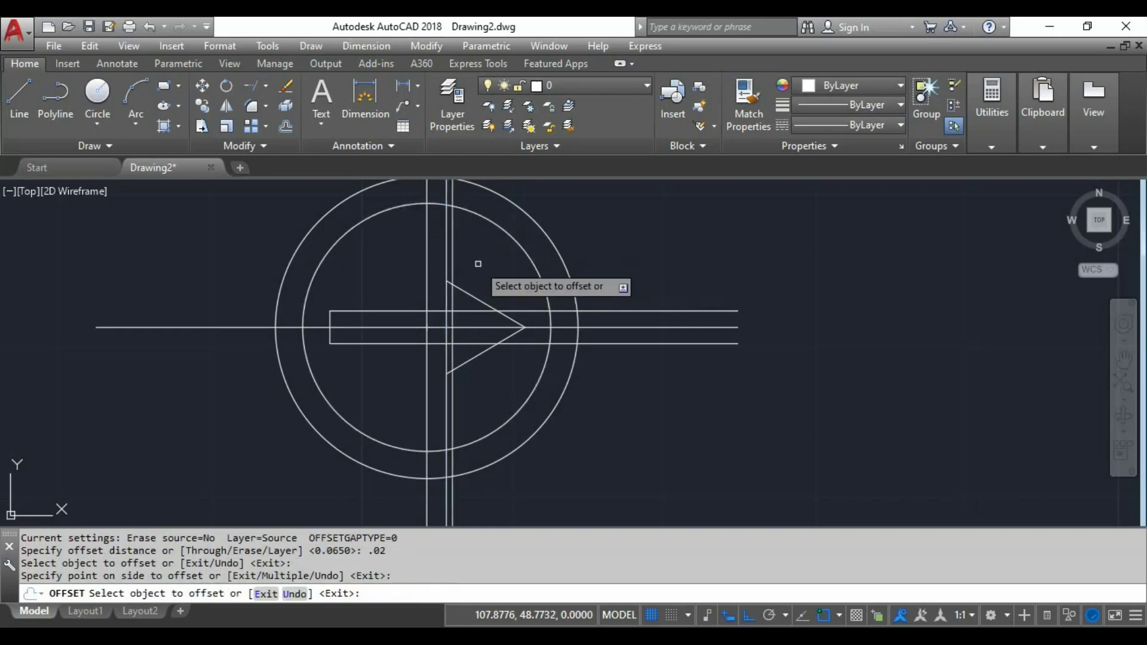
key("Return")
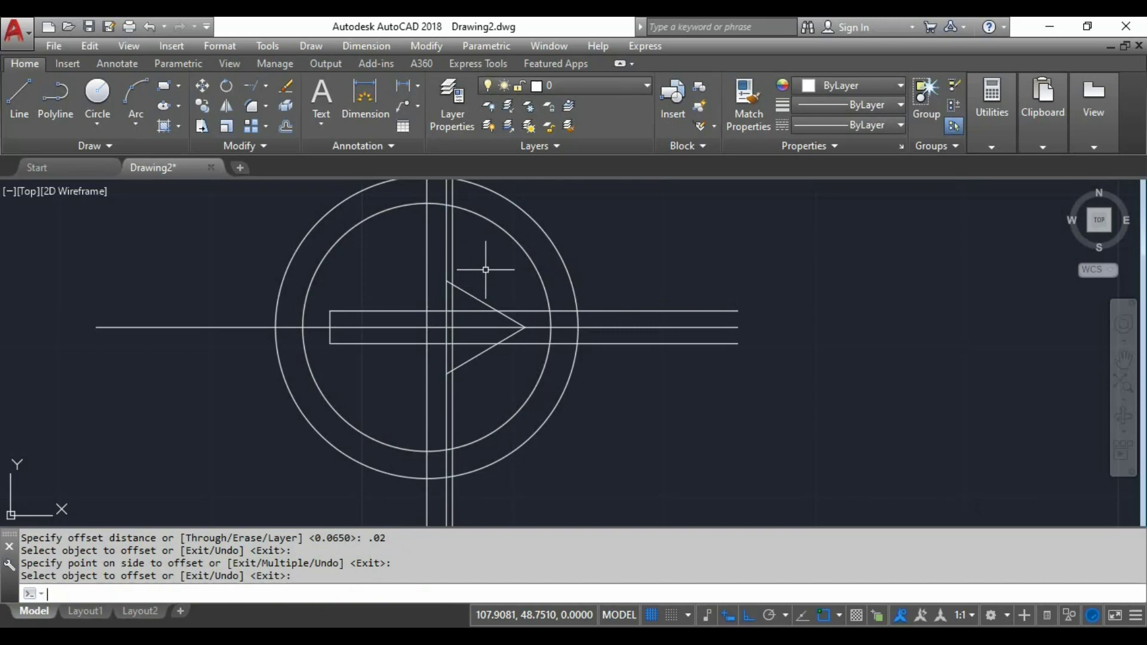
Draw the arrowhead's two back edges from its outer corners to where the new vertical line crosses the shaft's upper and lower edges
type("L")
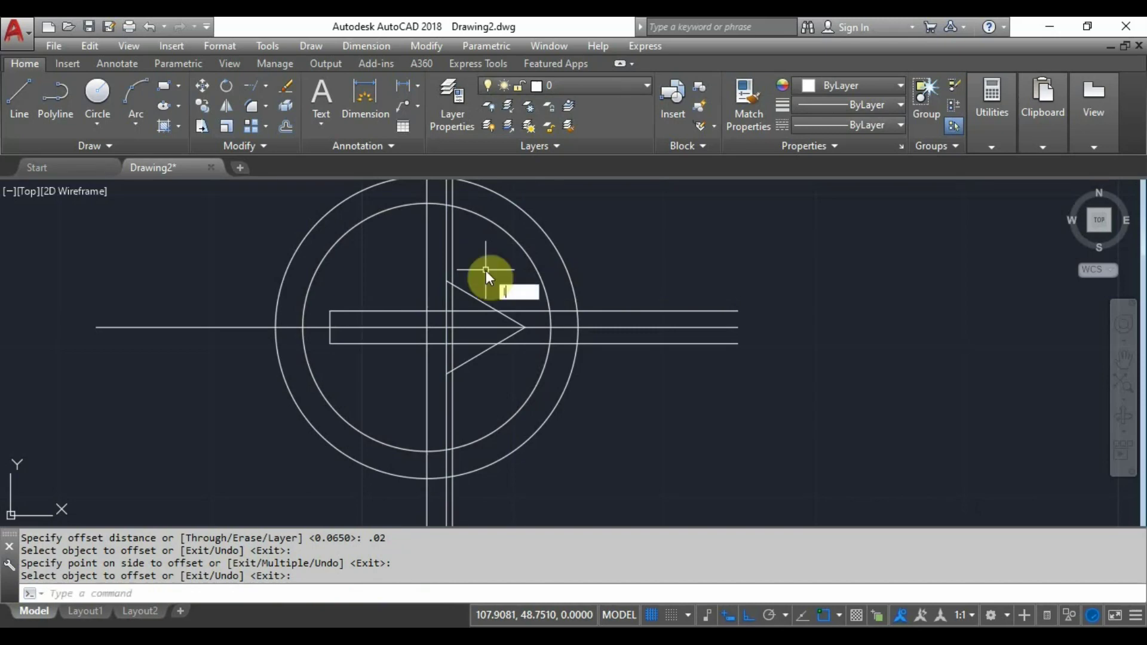
key("Return")
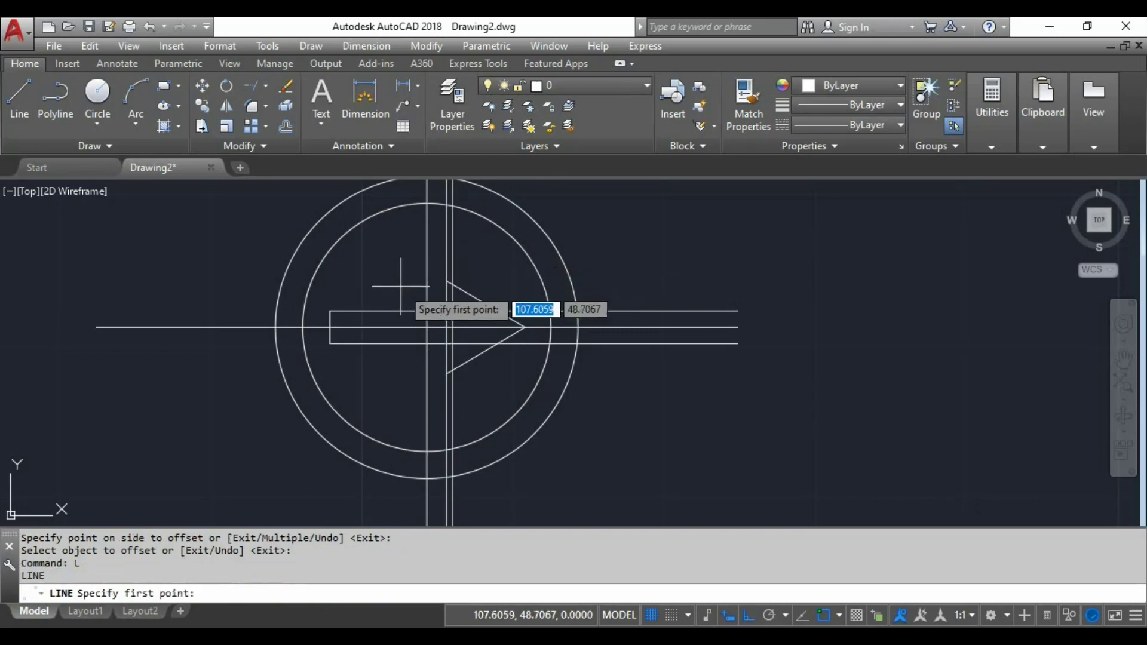
scroll(442, 296, "up", 2)
left_click(448, 273)
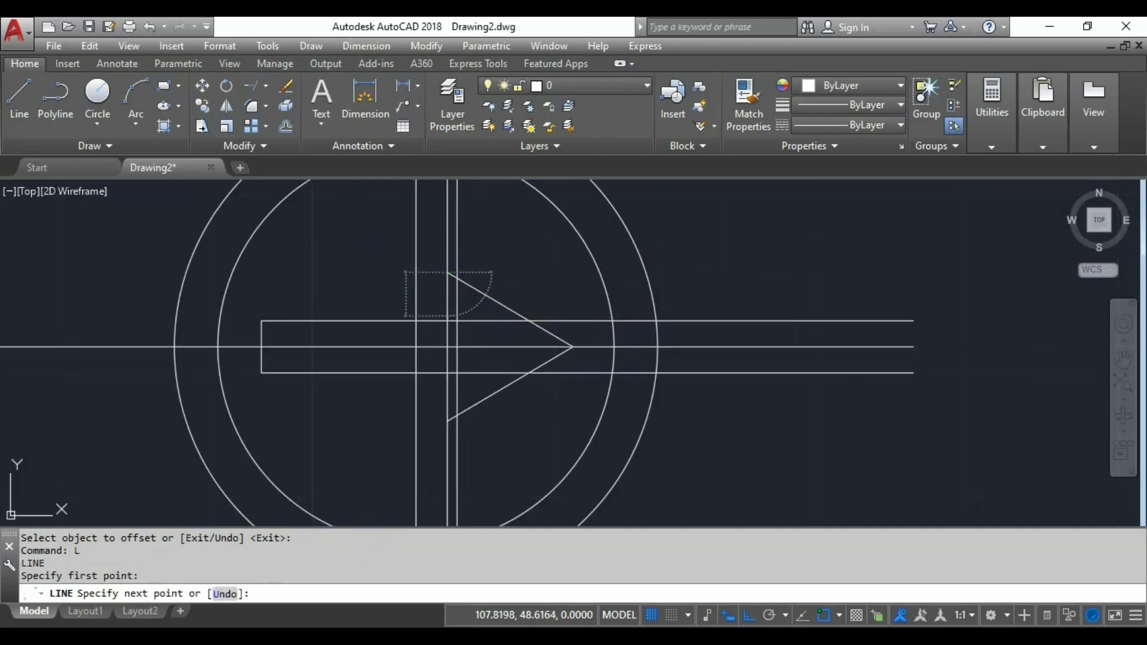
left_click(458, 313)
key("ctrl+z")
left_click(457, 321)
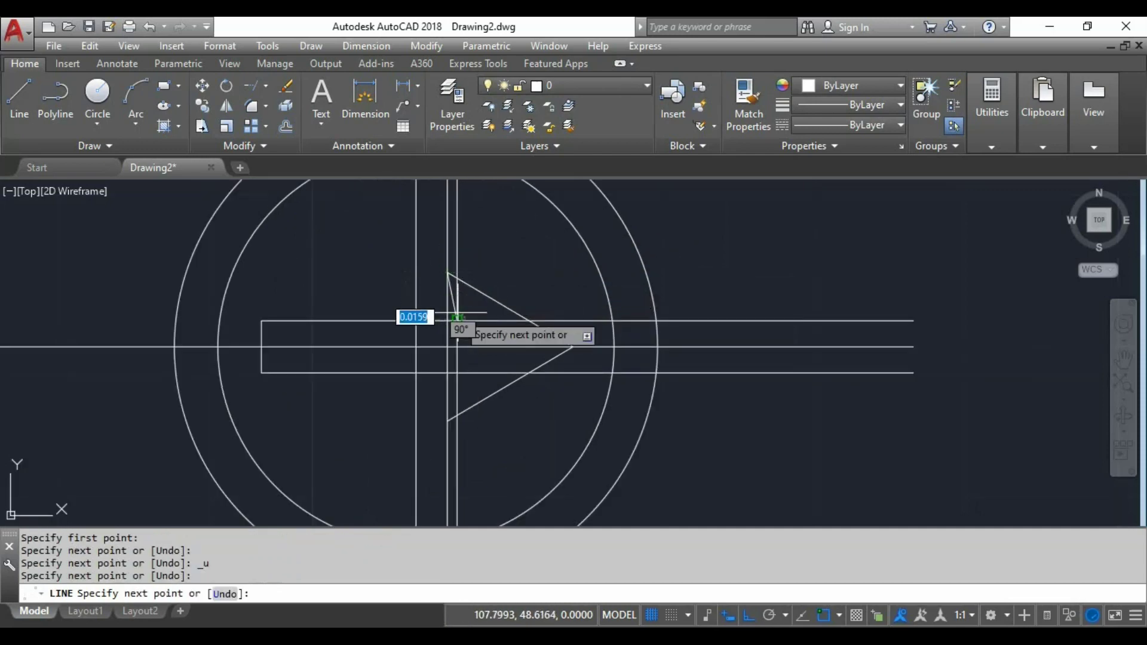
key("Return")
key("Return")
left_click(448, 421)
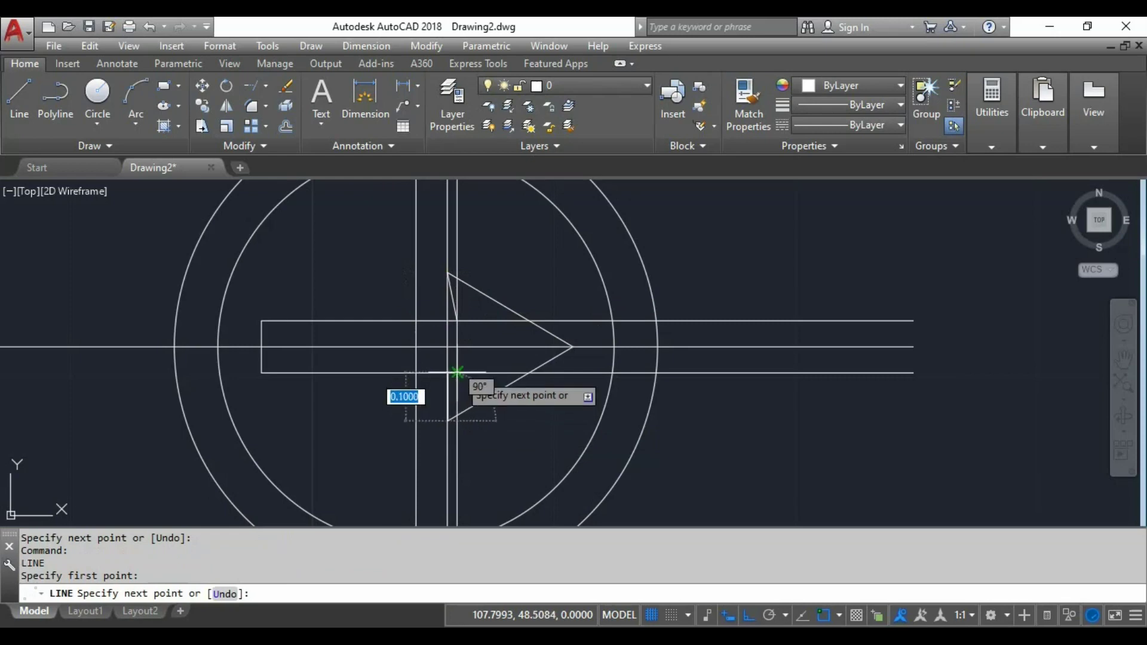
left_click(457, 373)
key("Return")
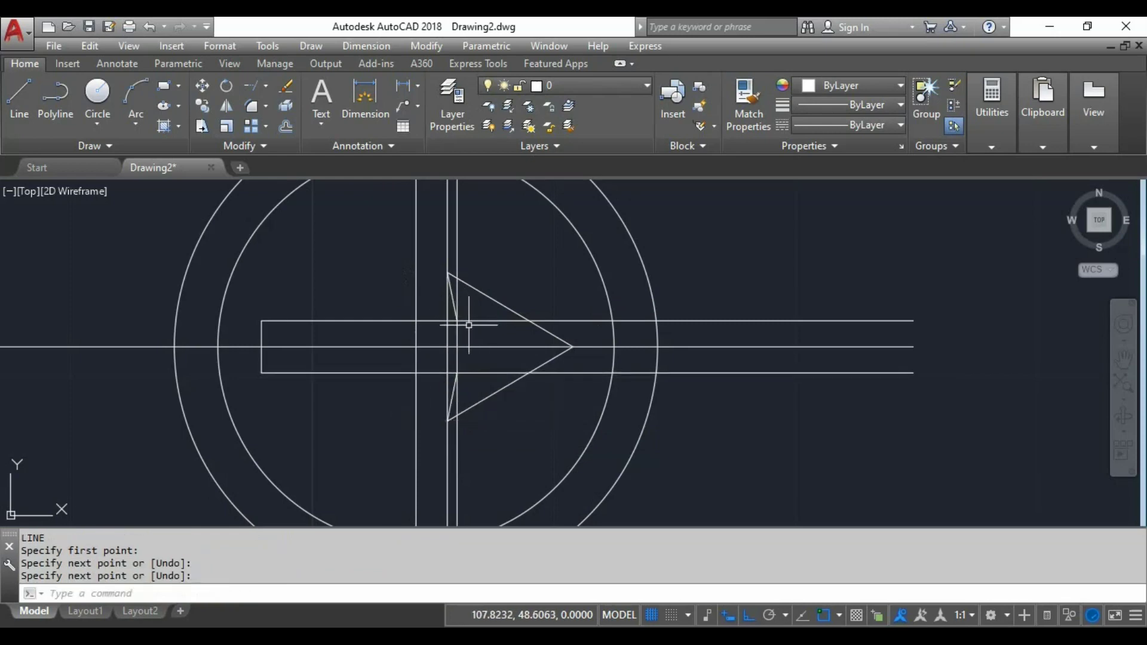
Erase the two vertical construction lines at the back of the arrowhead
left_click(460, 251)
left_click(448, 249)
key("Delete")
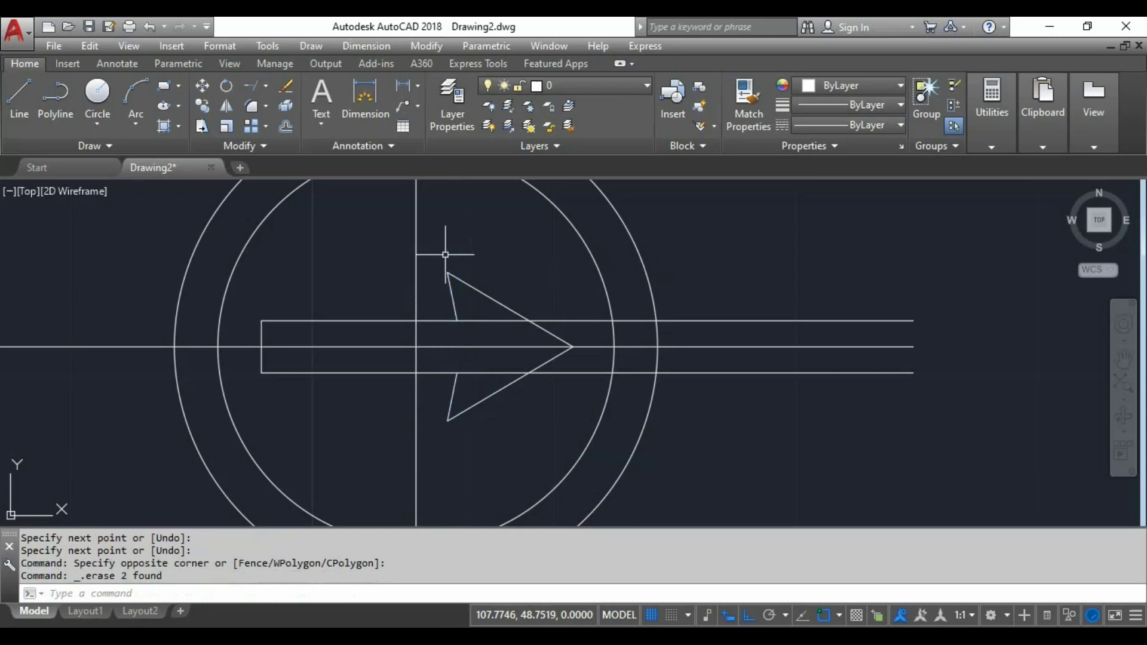
Trim the shaft's upper and lower edges beyond the arrowhead's two back edges, using those back edges as cutting edges
type("TR")
key("Return")
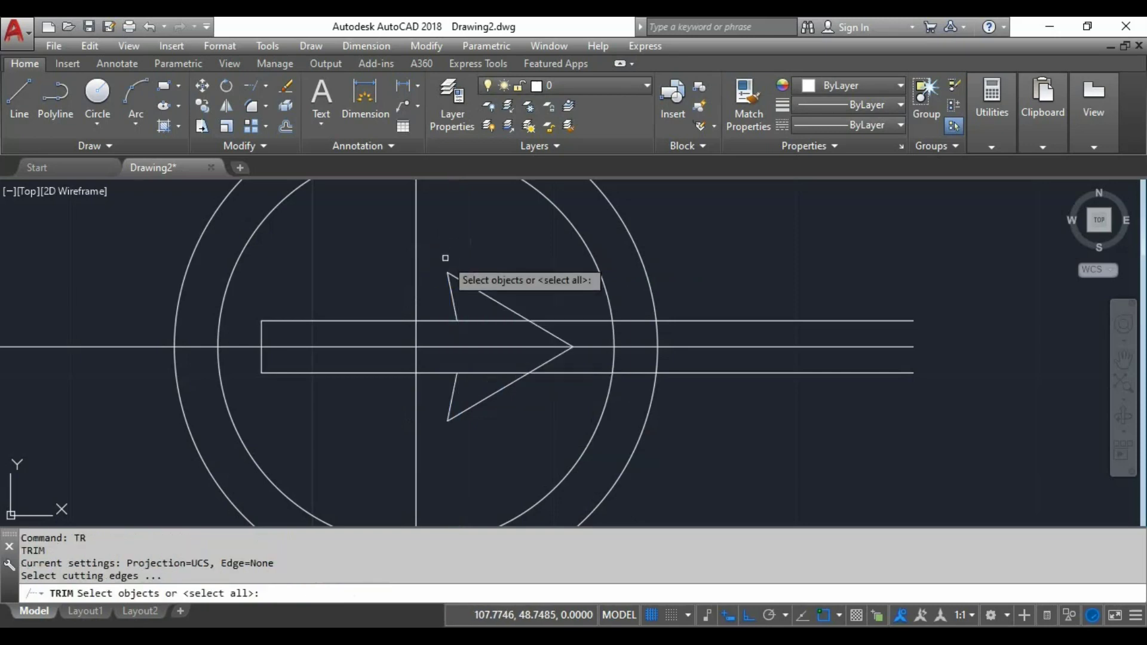
left_click(458, 300)
left_click(448, 308)
left_click(450, 389)
left_click(457, 397)
left_click(457, 398)
left_click(452, 394)
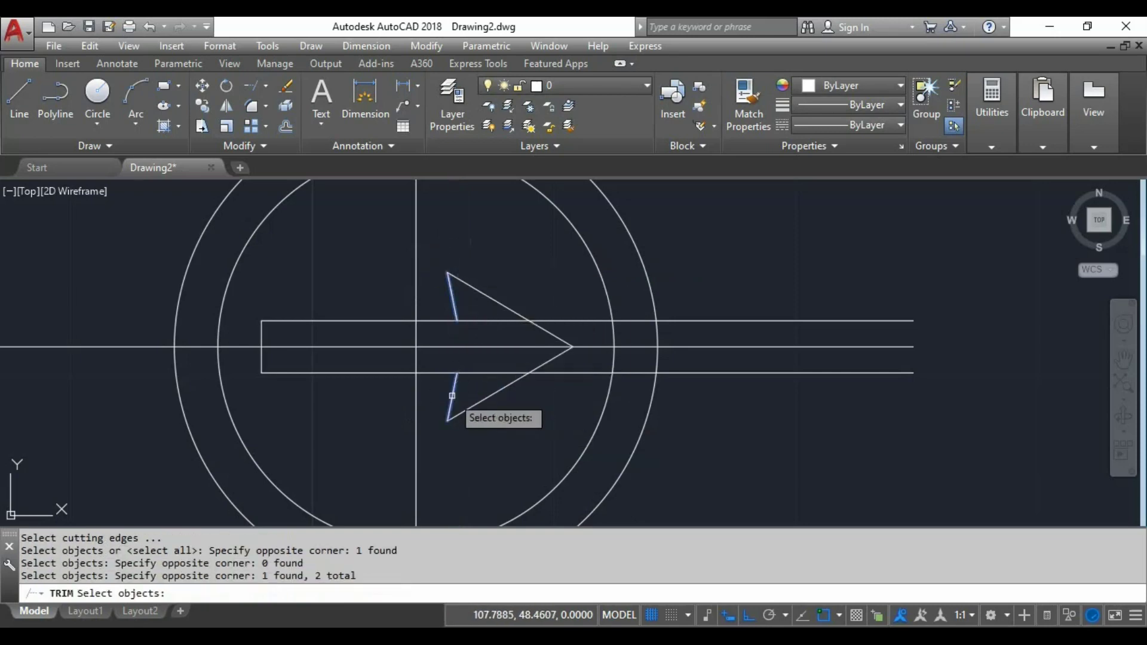
key("Return")
left_click(491, 372)
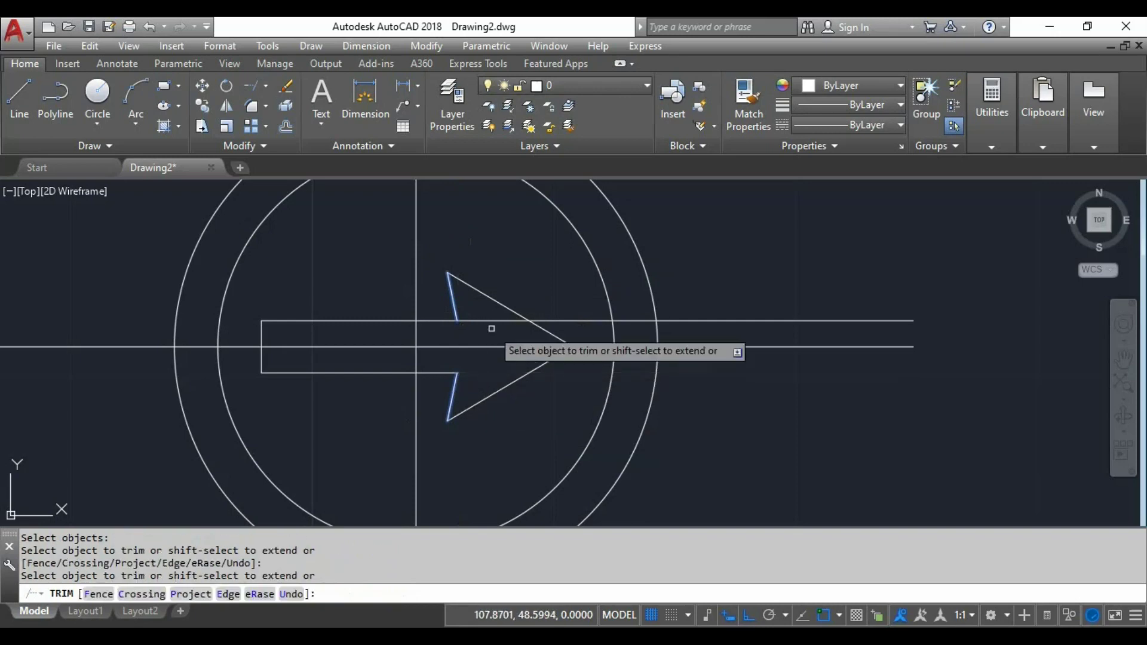
left_click(491, 321)
key("Return")
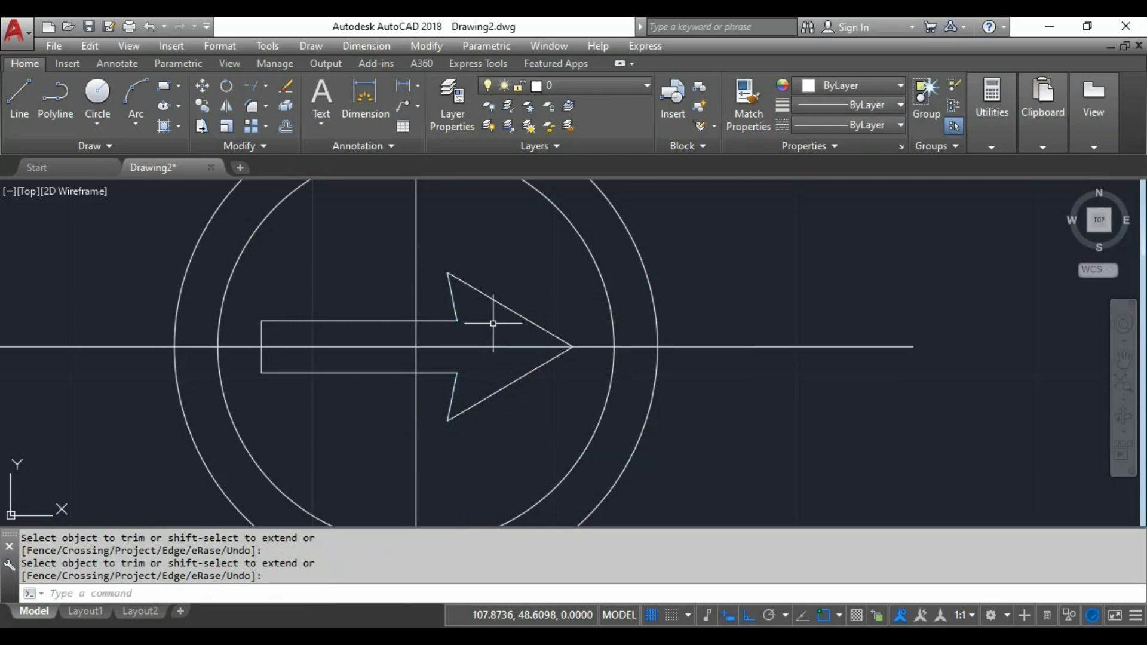
scroll(493, 323, "down", 6)
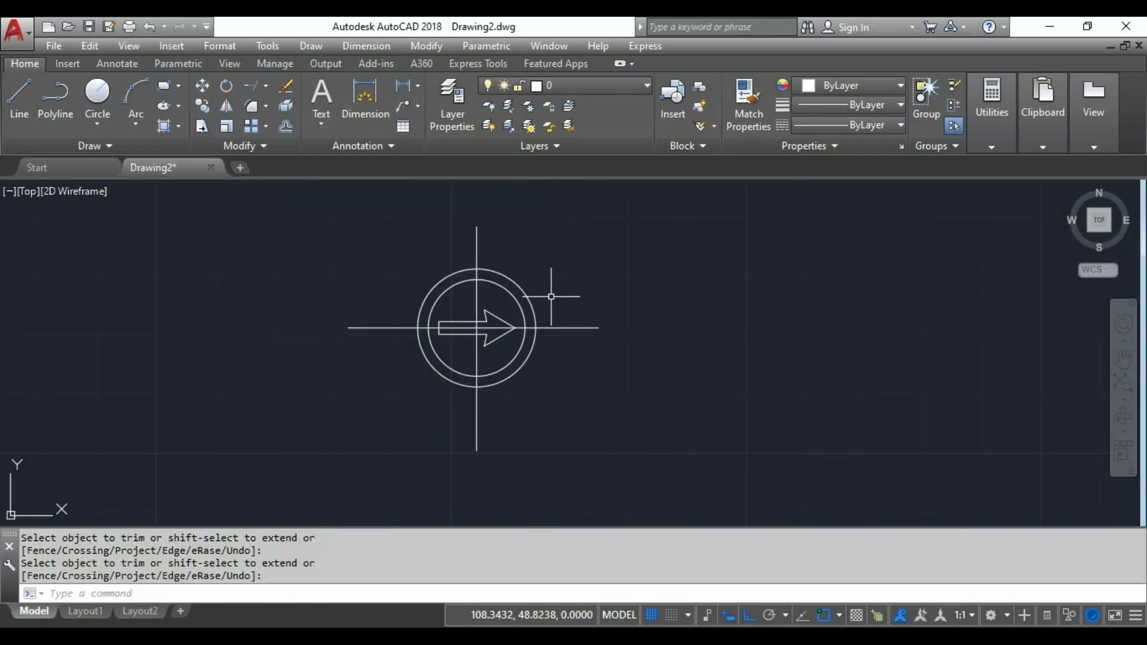
Copy the whole arrow sign with its centre lines about 2.13 units to the right along the horizontal axis
type("co")
key("Return")
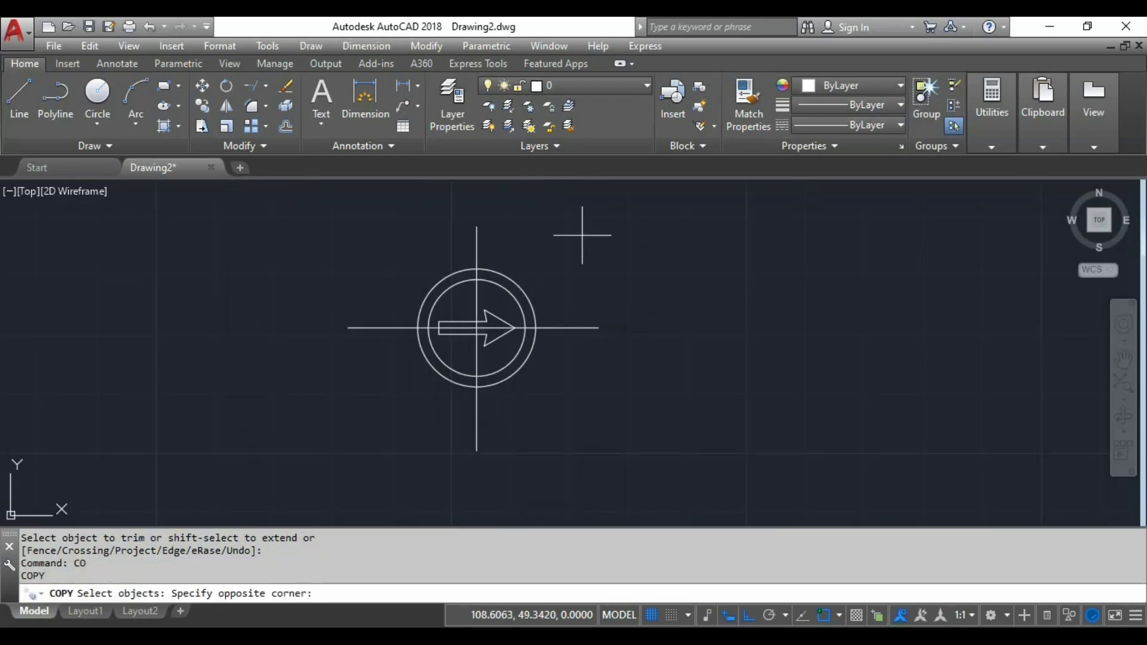
left_click(600, 235)
left_click(382, 422)
key("Return")
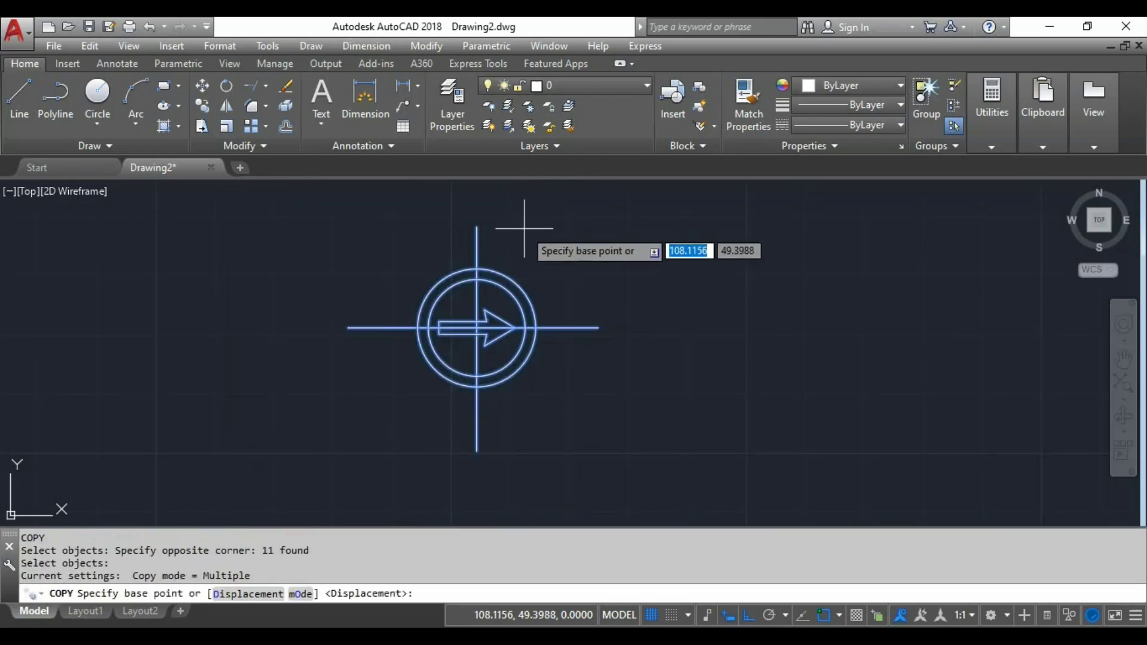
left_click(483, 327)
left_click(729, 328)
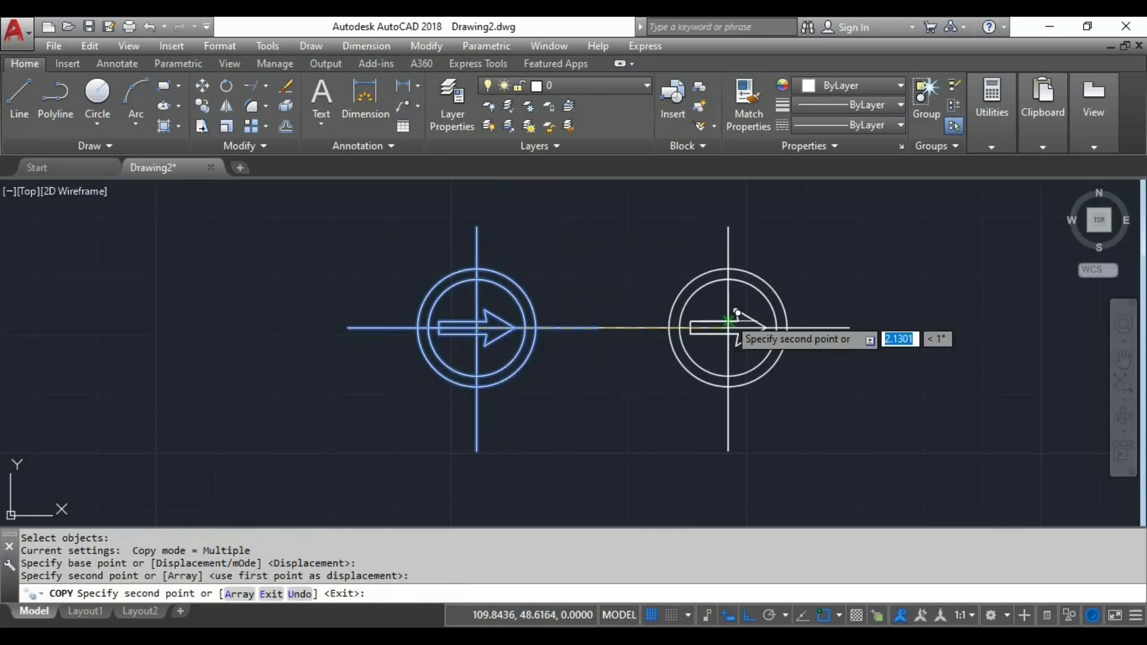
key("Return")
Try rotating only the copied sign's arrow by 45° about a point near the circles' centre, and undo the rotation
middle_click_drag(762, 267, 696, 267)
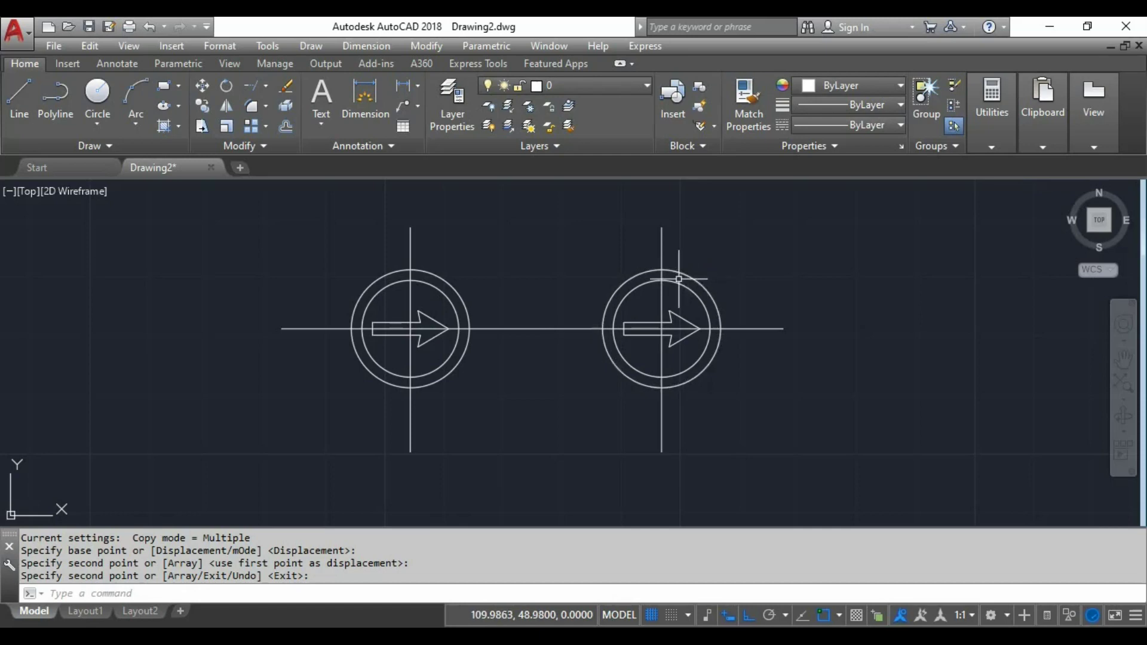
middle_click_drag(669, 269, 484, 350)
scroll(584, 309, "down", 2)
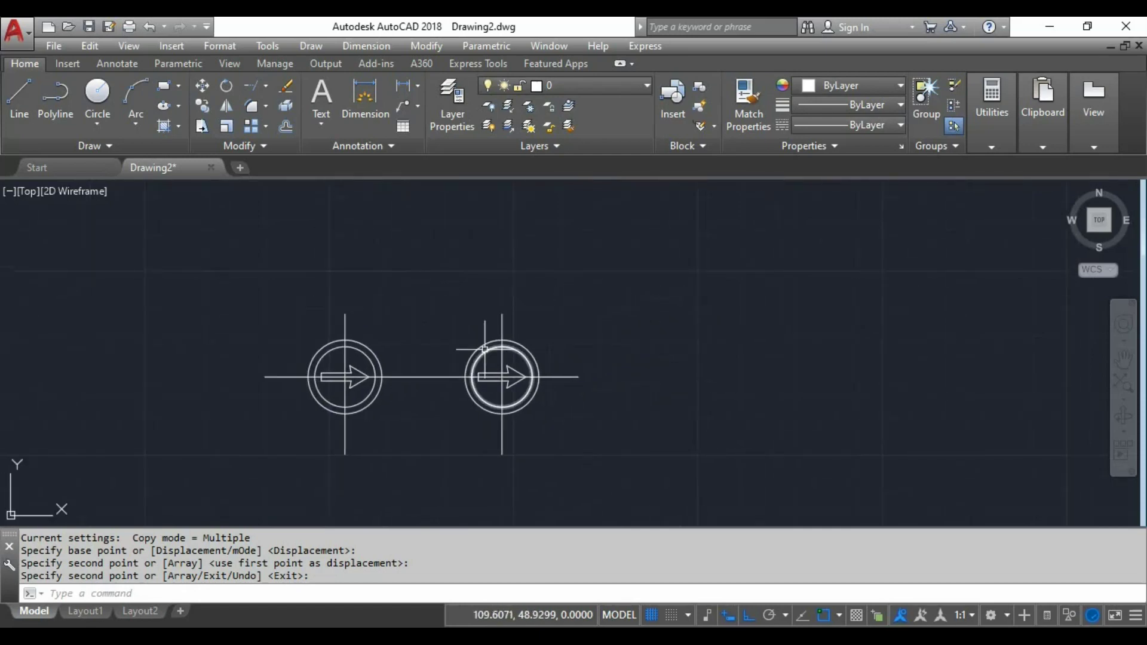
mouse_move(484, 349)
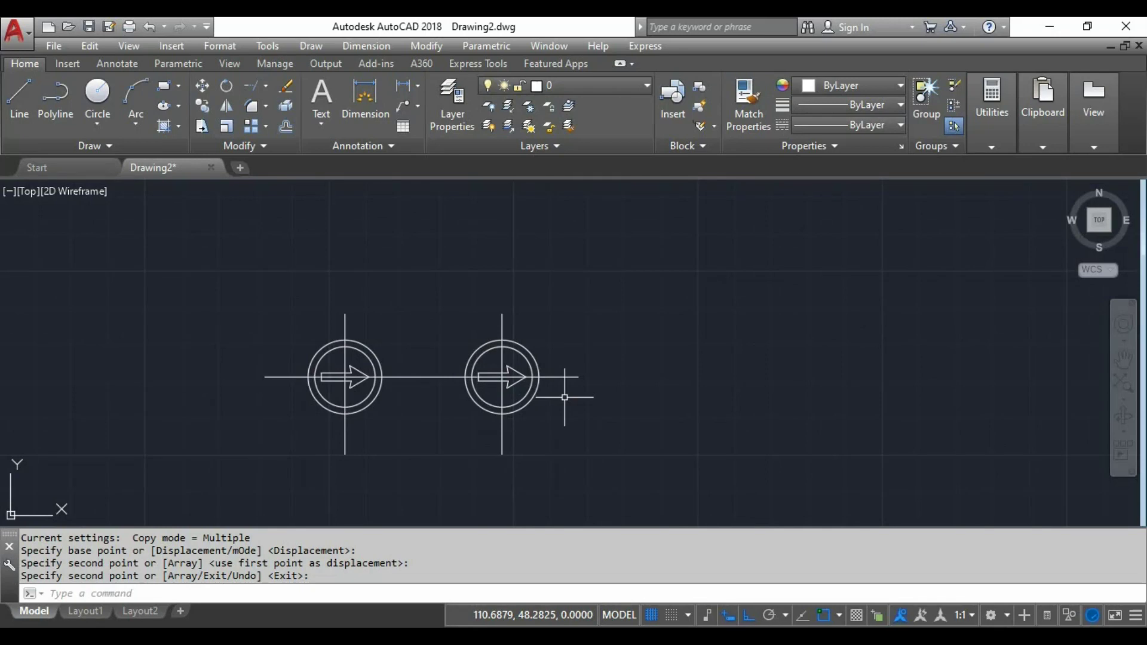
key("Escape")
type("ro")
key("Return")
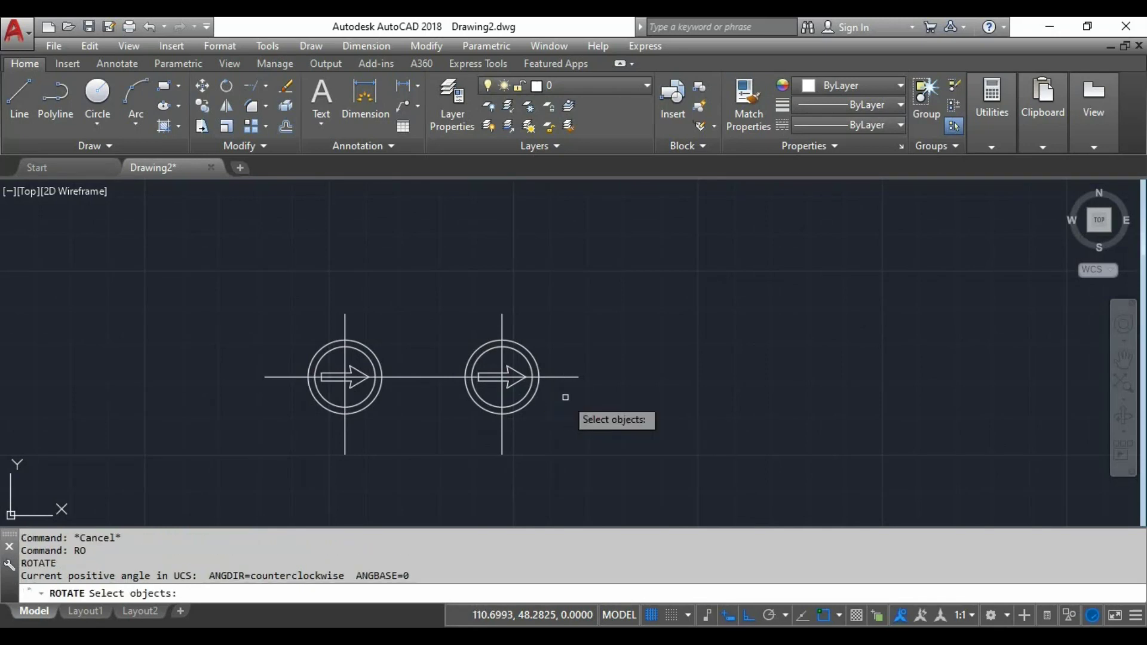
left_click(438, 354)
left_click(539, 419)
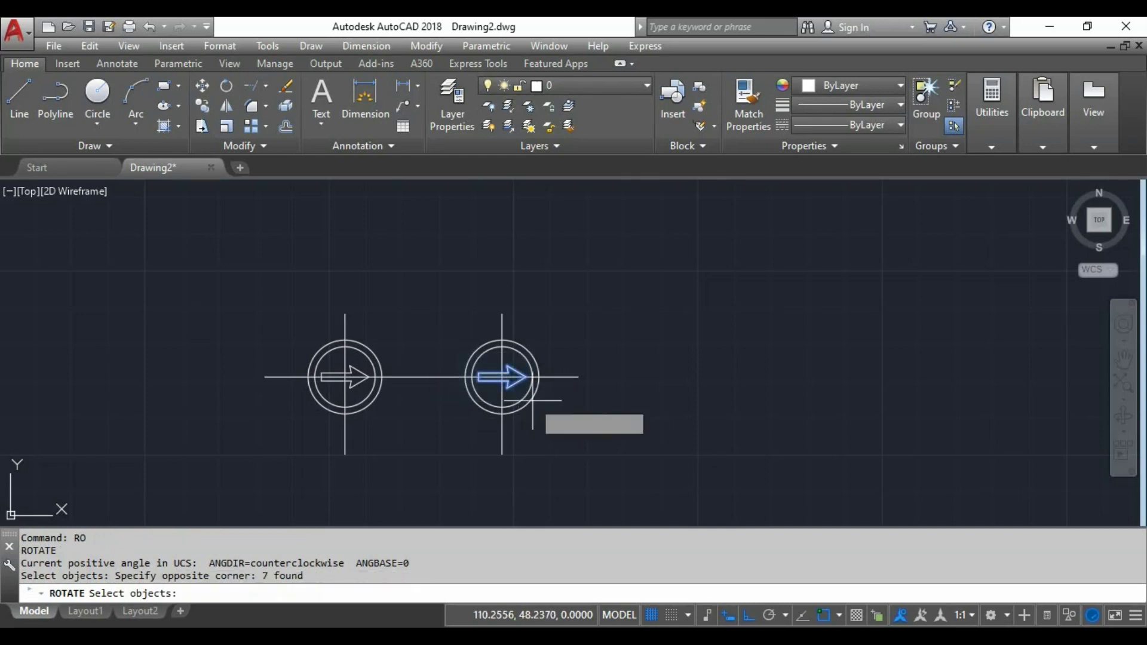
key("Return")
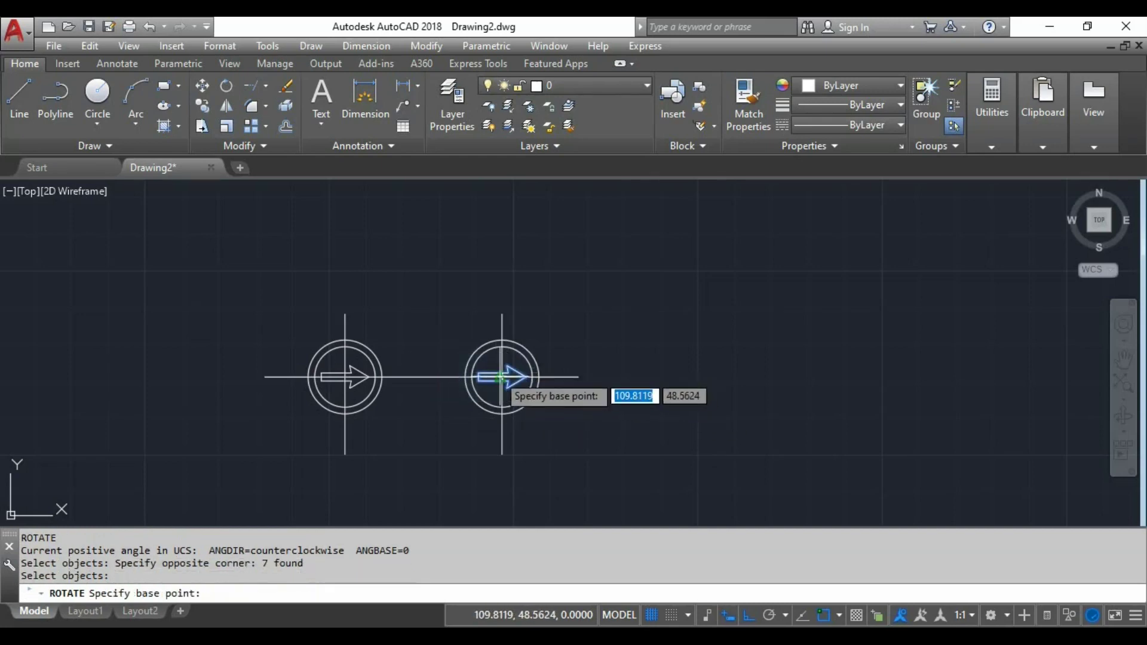
left_click(500, 377)
type("45")
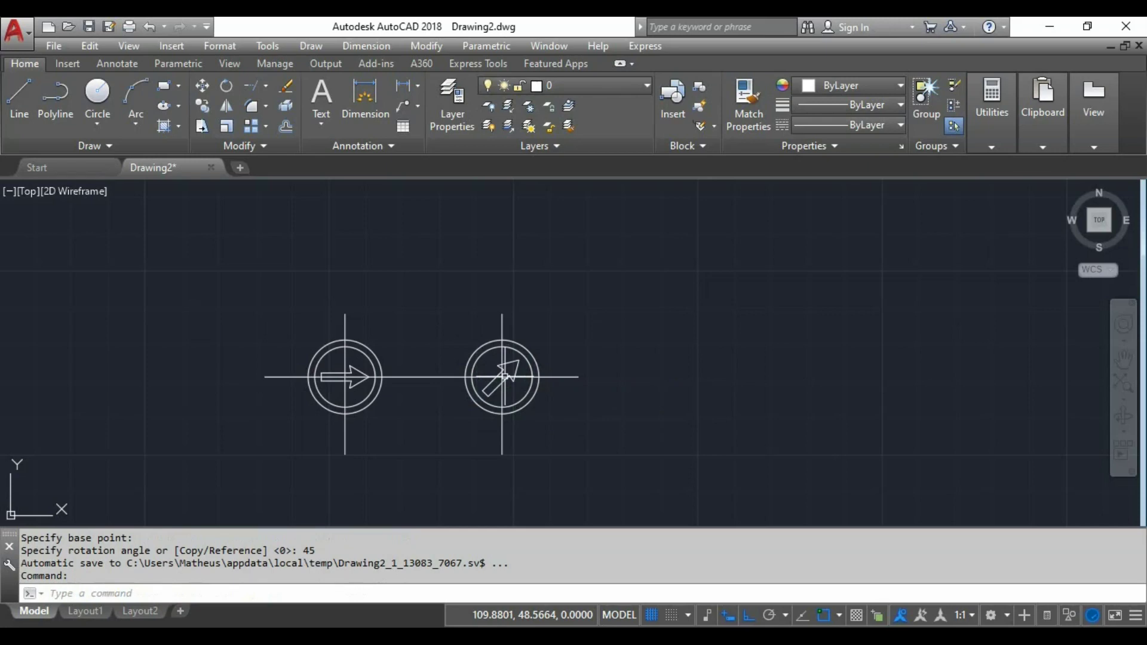
key("ctrl+z")
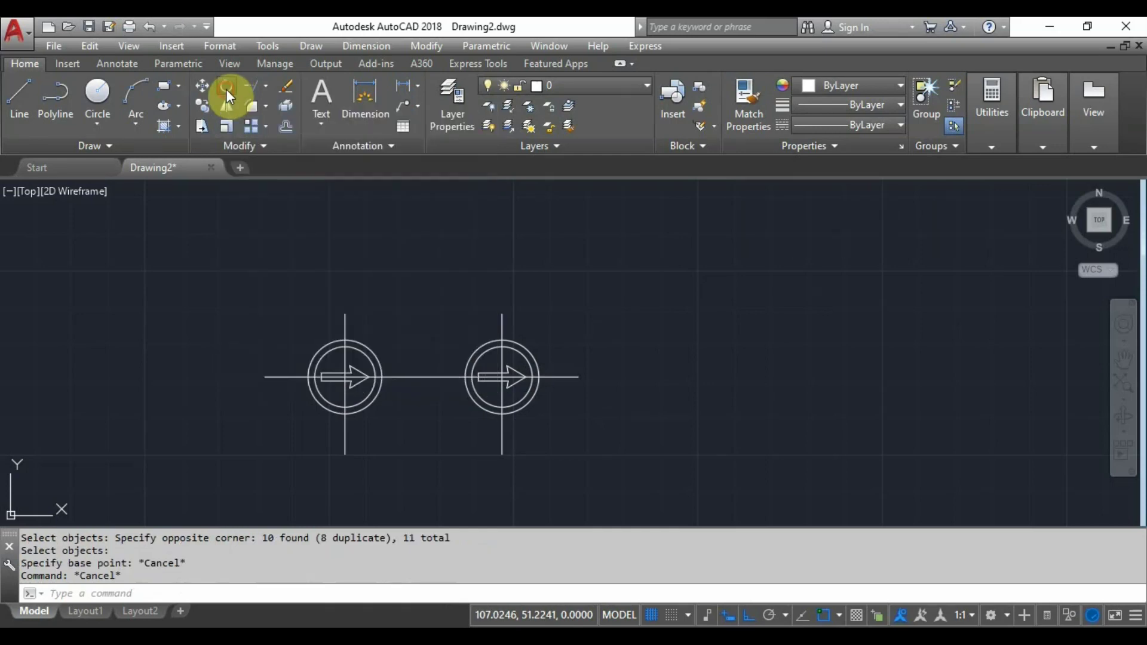
Rotate the copied sign's circles and arrow by -45° about the intersection of its centre lines
left_click(226, 87)
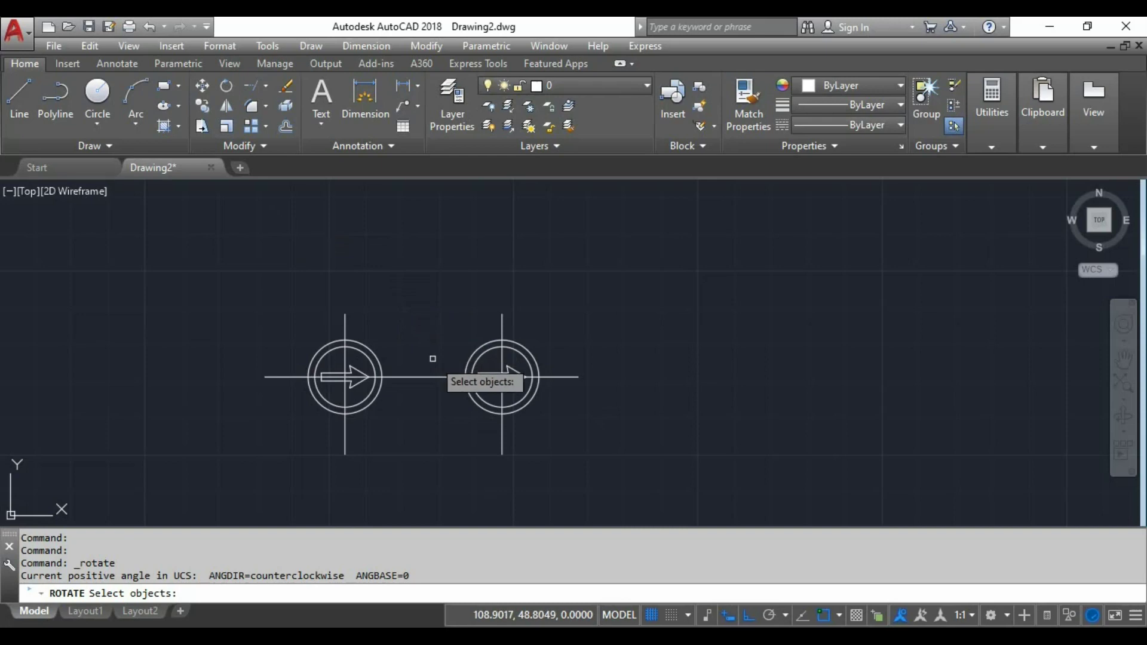
left_click(437, 324)
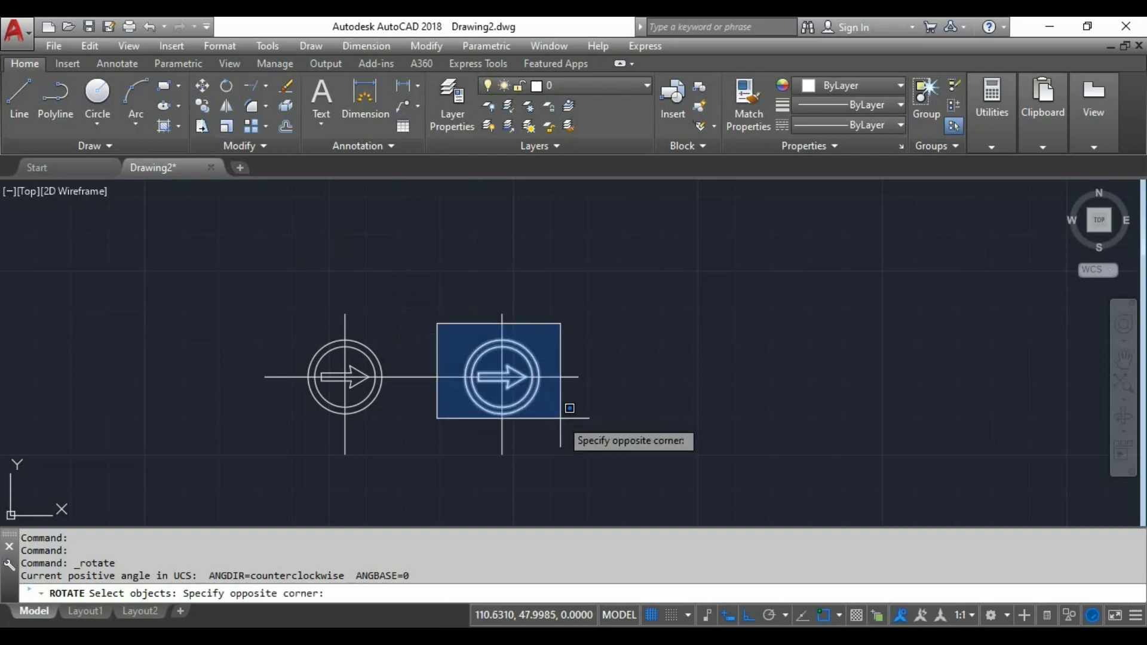
left_click(565, 405)
key("Return")
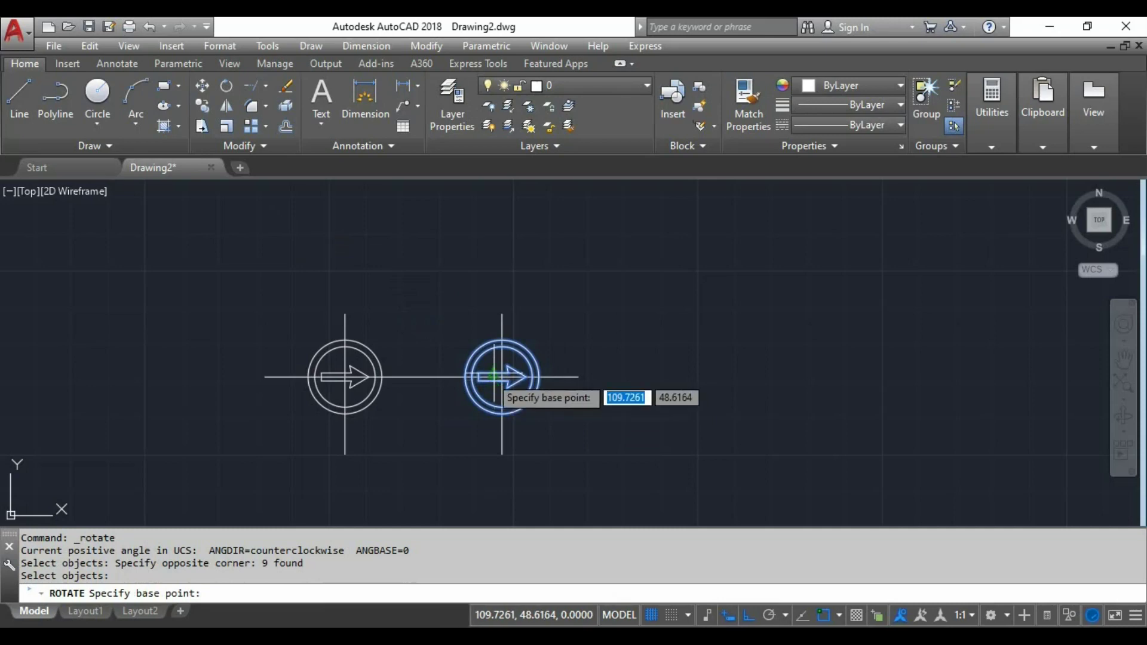
scroll(480, 375, "up", 3)
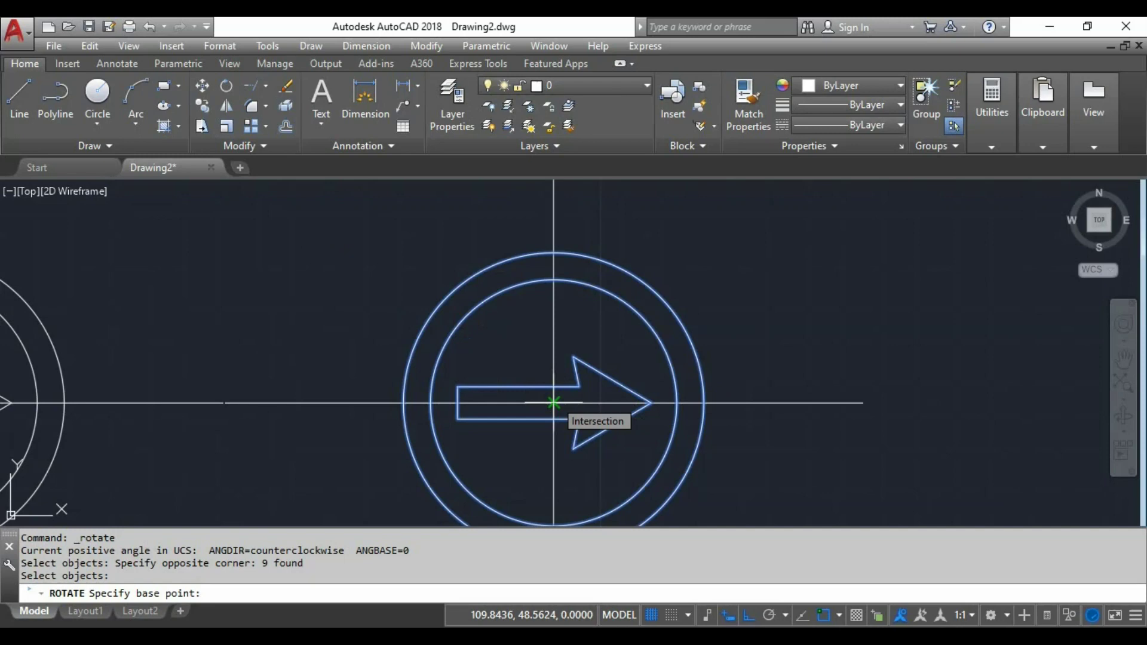
left_click(554, 403)
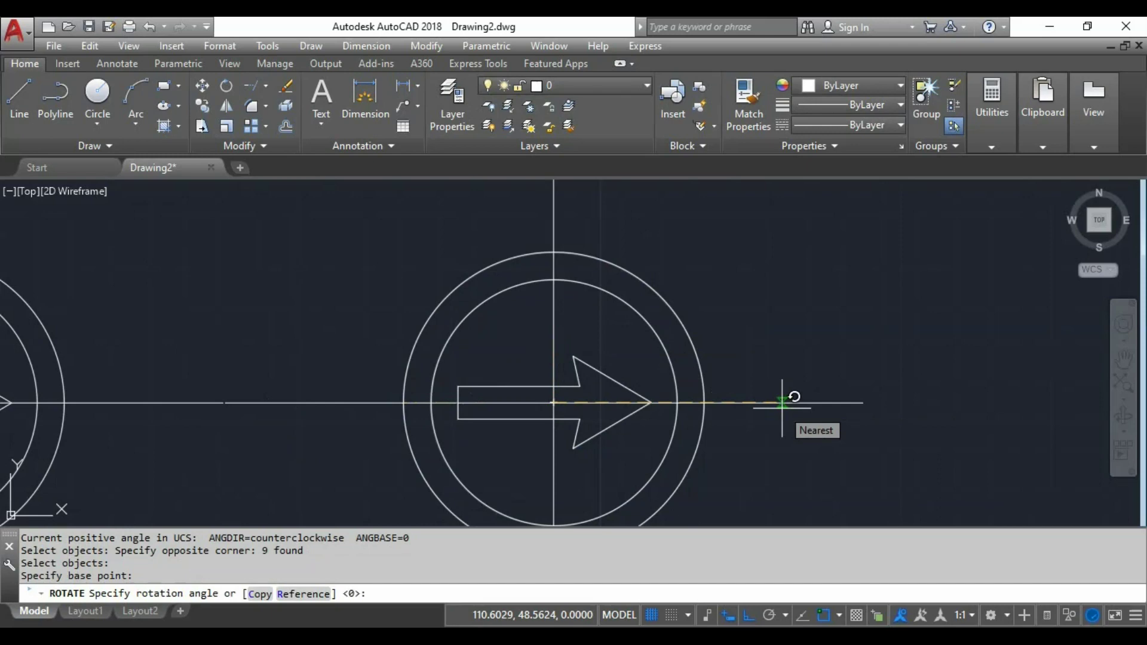
type("-45")
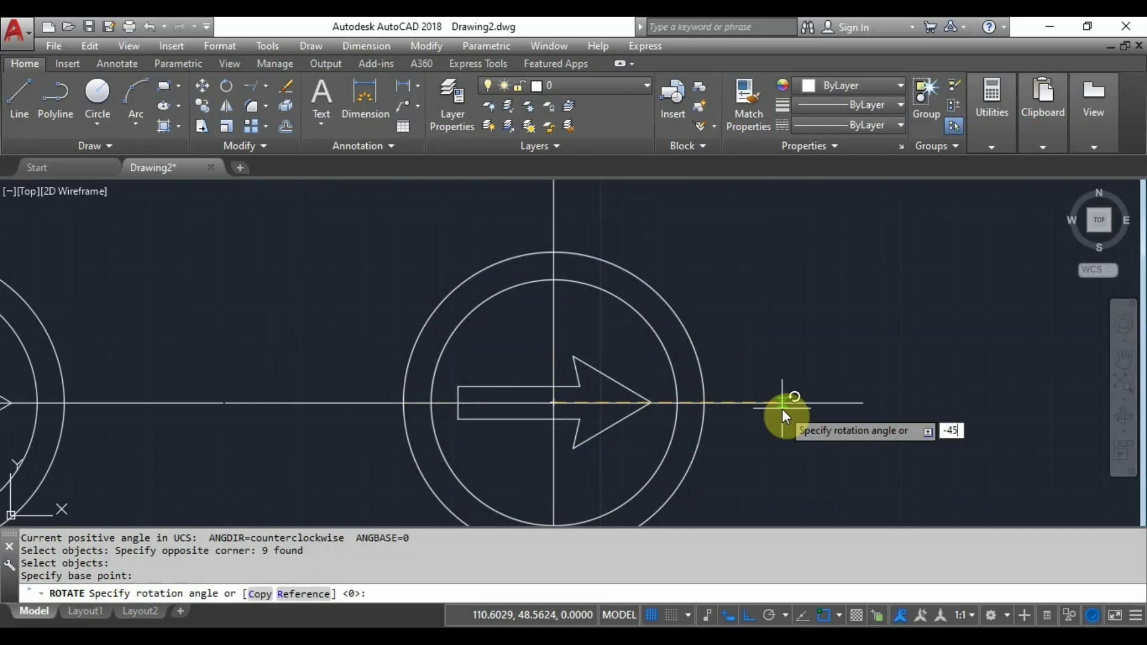
key("Return")
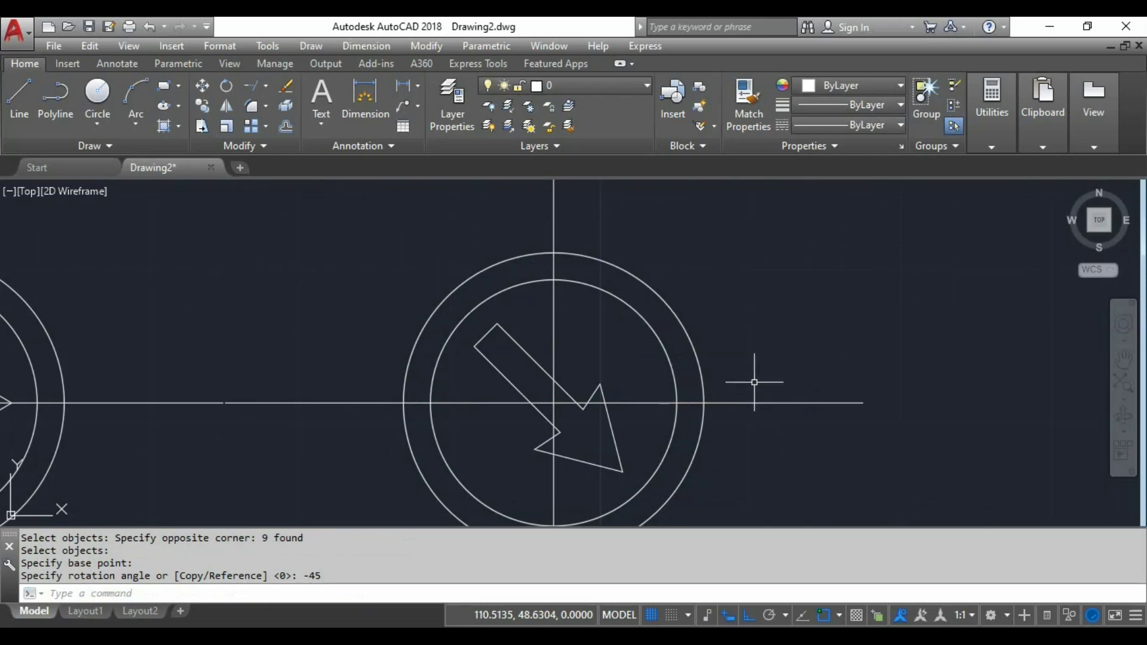
Copy the original right-pointing arrow sign with its centre lines about 4.5 units to the right, beyond the rotated sign
scroll(757, 382, "down", 2)
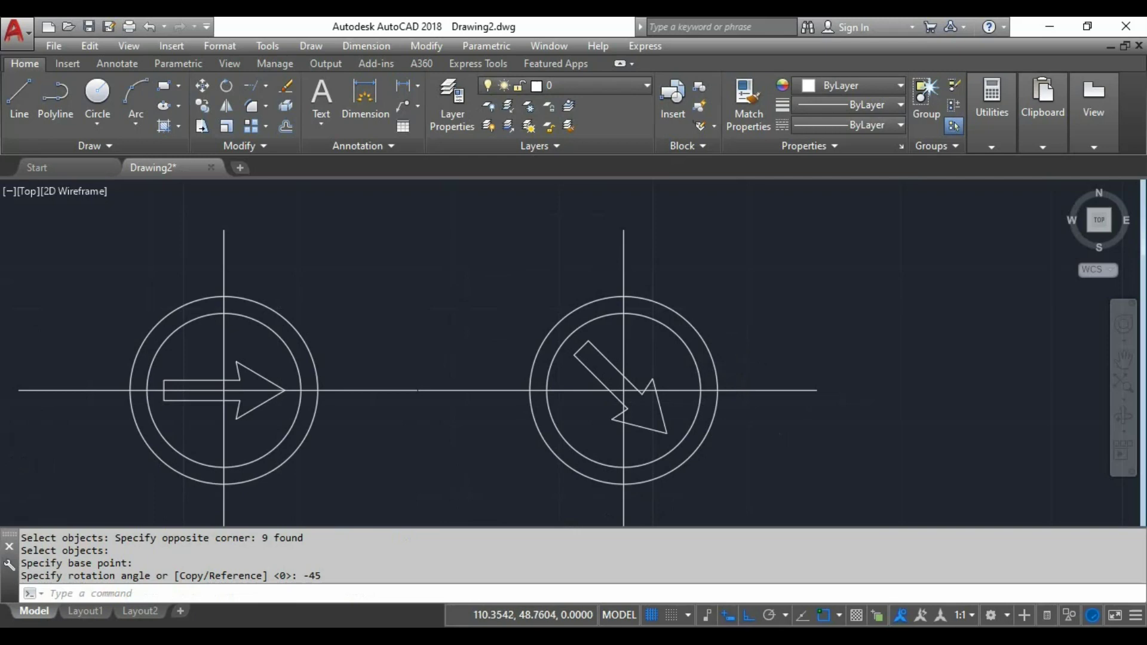
scroll(723, 355, "down", 2)
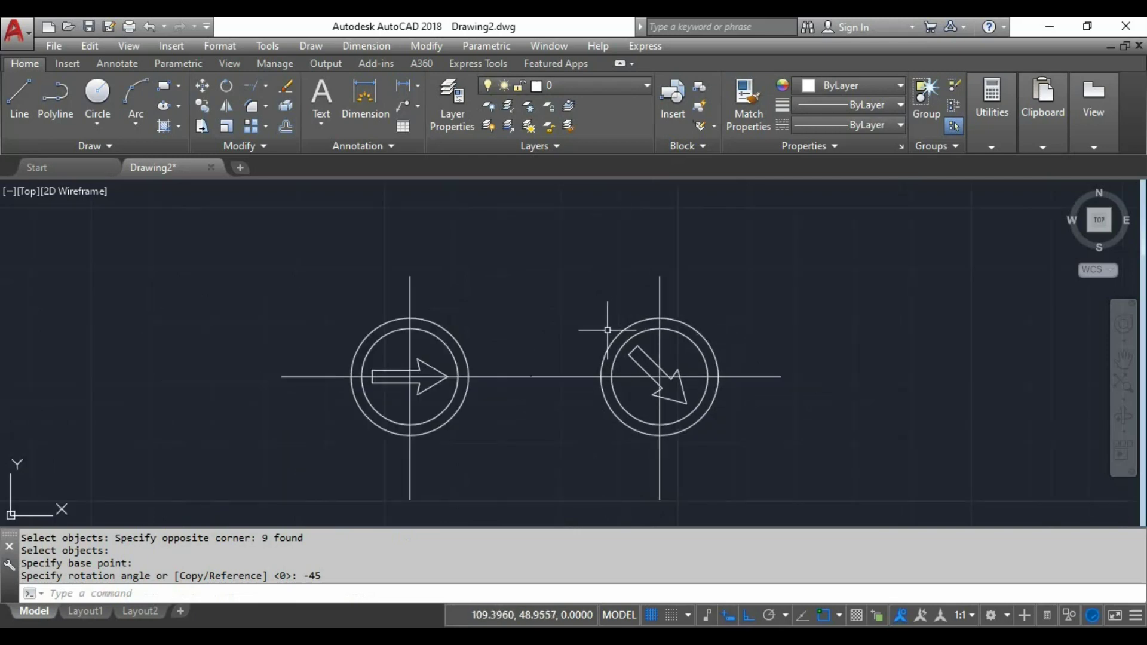
type("CO")
key("Return")
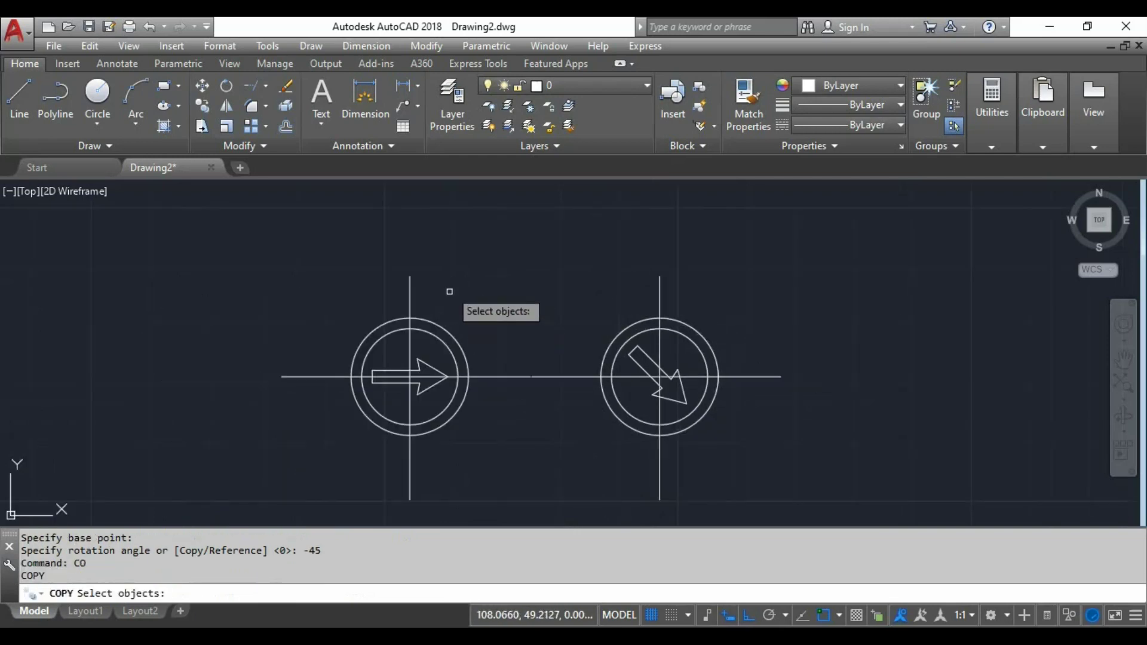
left_click(469, 264)
left_click(345, 437)
type("co")
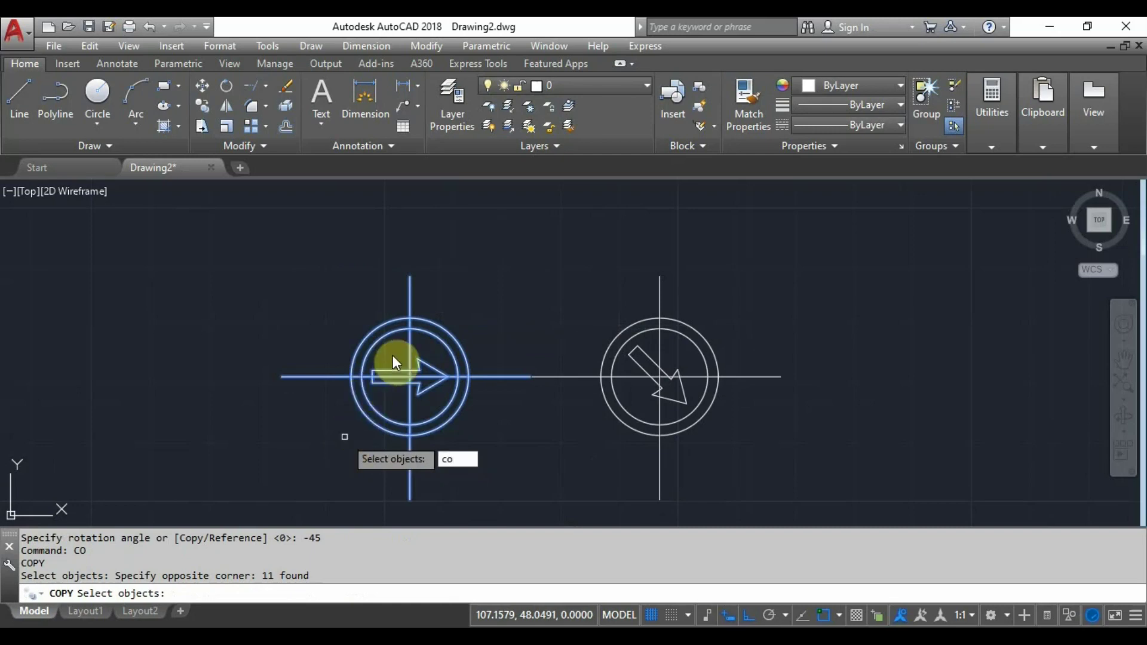
key("Return")
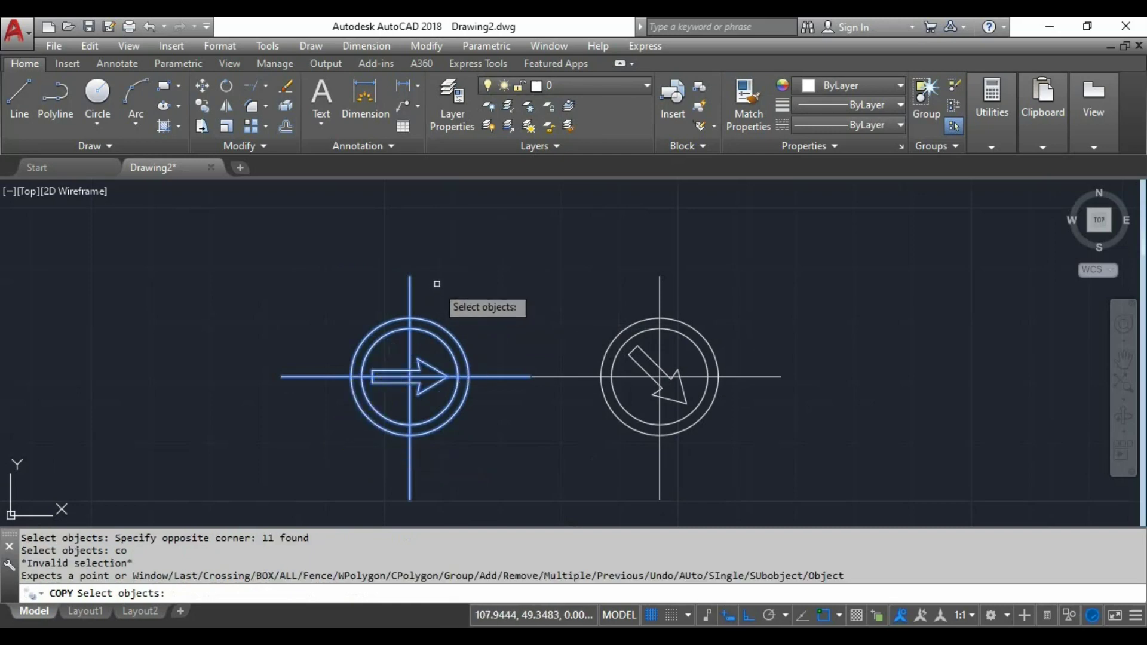
key("Return")
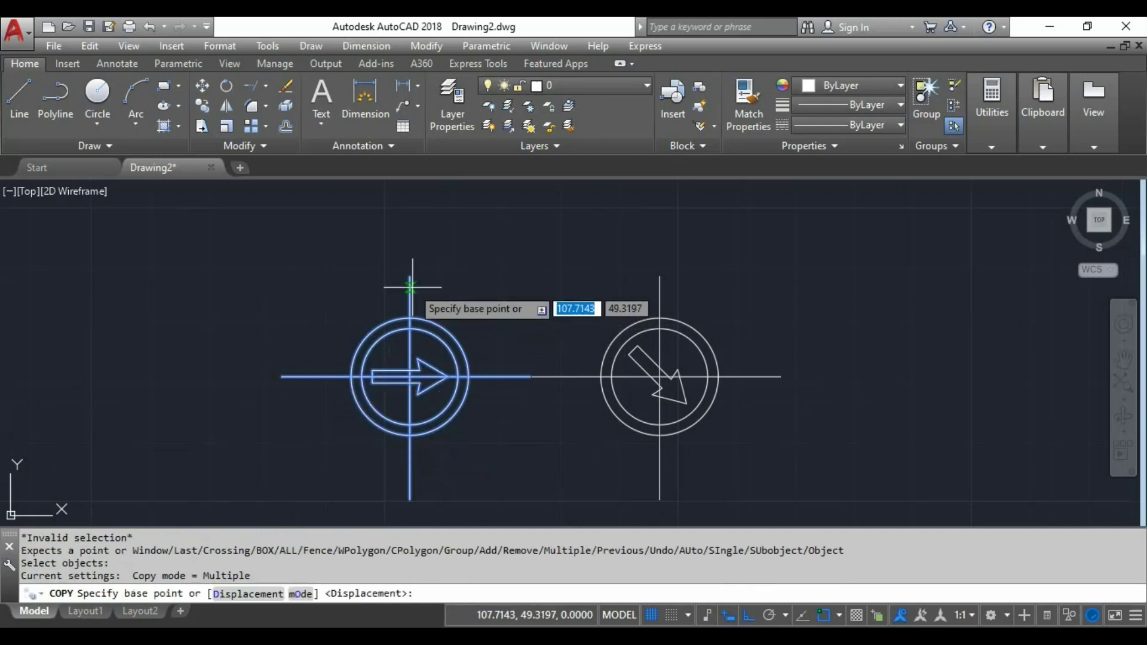
left_click(409, 276)
middle_click_drag(471, 262, 263, 288)
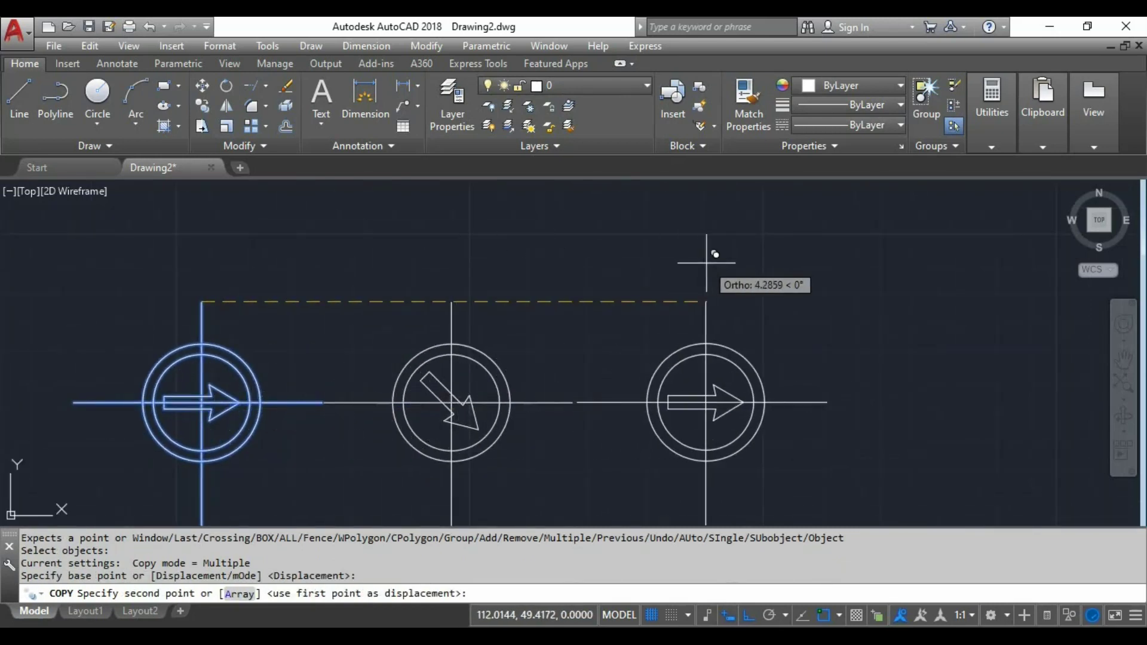
left_click(729, 258)
key("Escape")
Rotate the third sign's arrow by 90° about the intersection of its centre lines
type("ro")
key("Return")
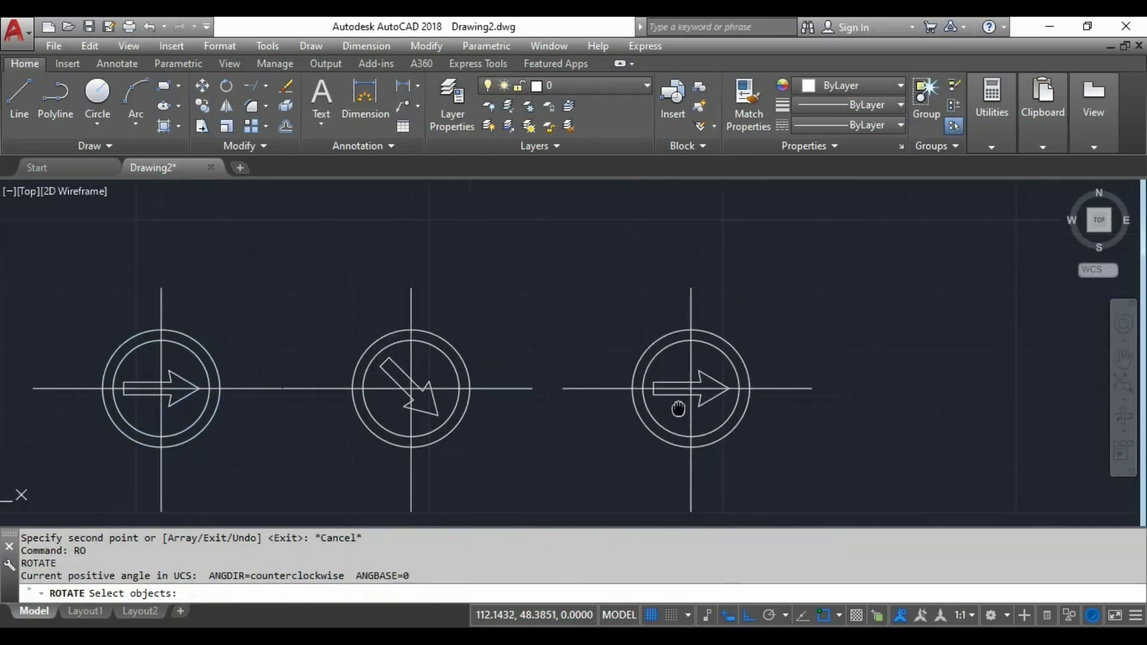
scroll(679, 400, "up", 3)
left_click(544, 308)
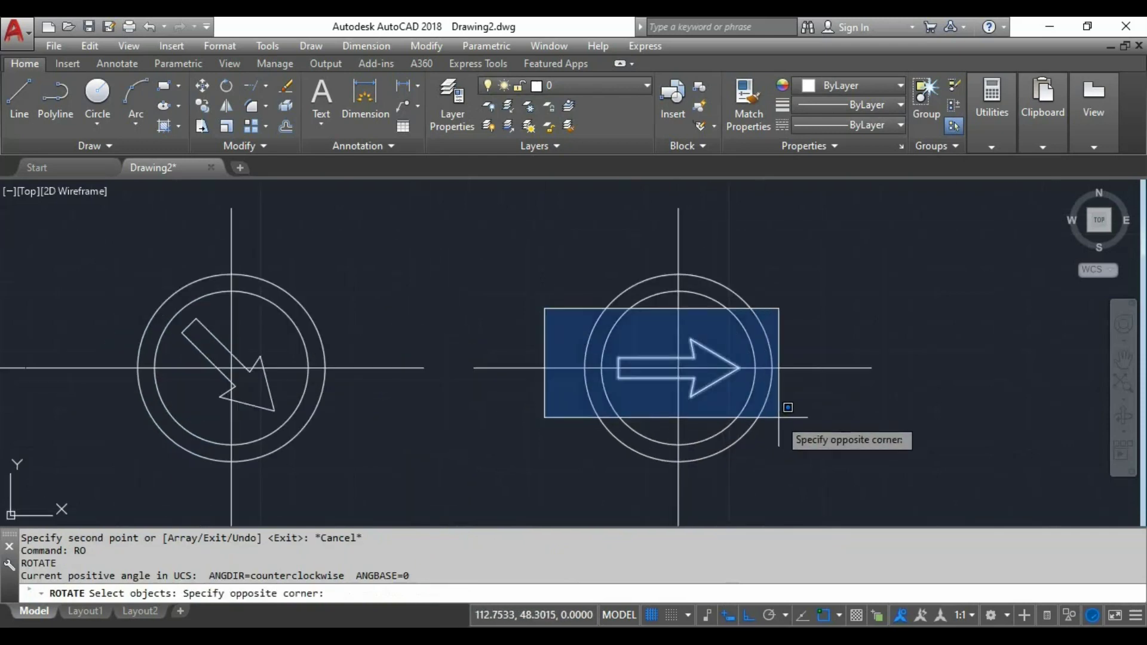
left_click(784, 411)
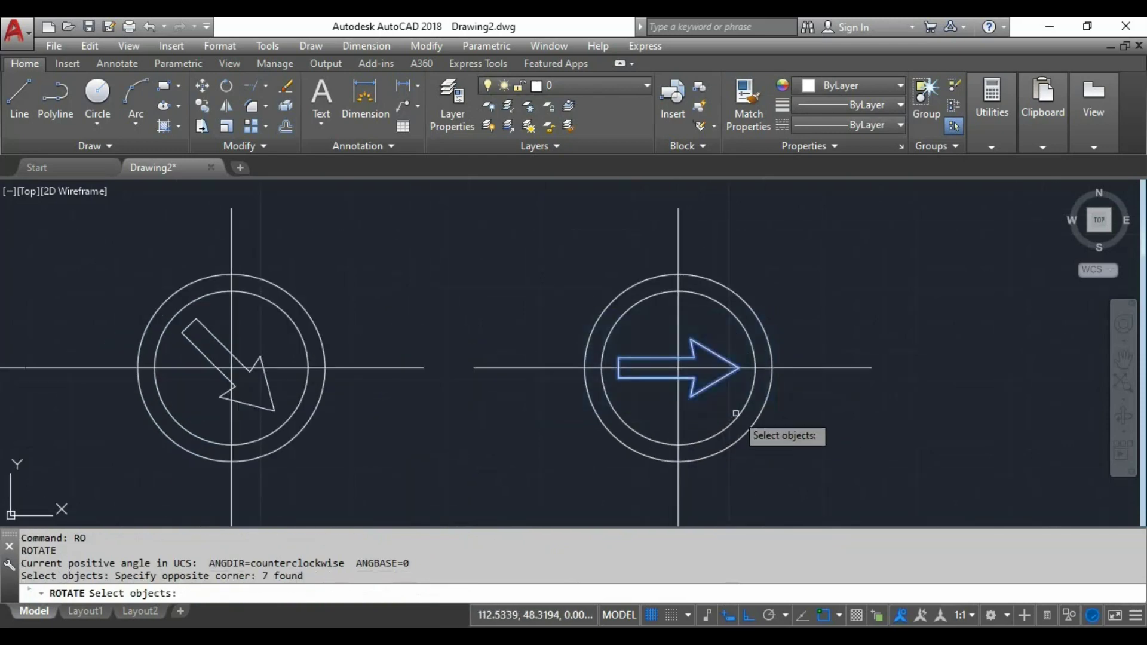
key("Return")
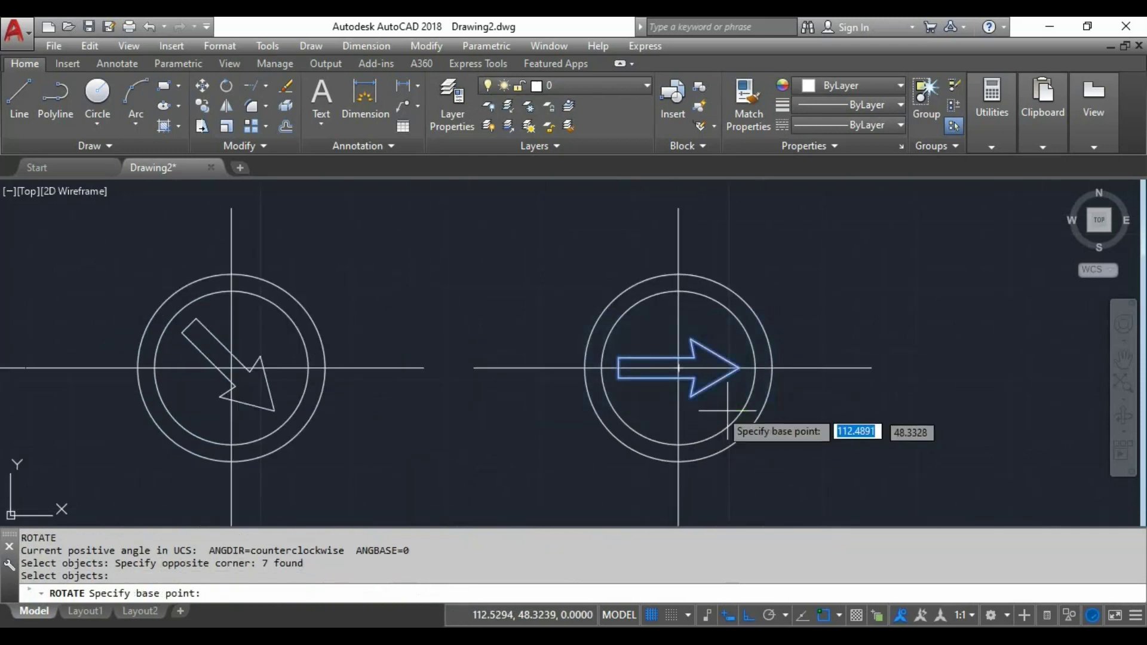
left_click(679, 369)
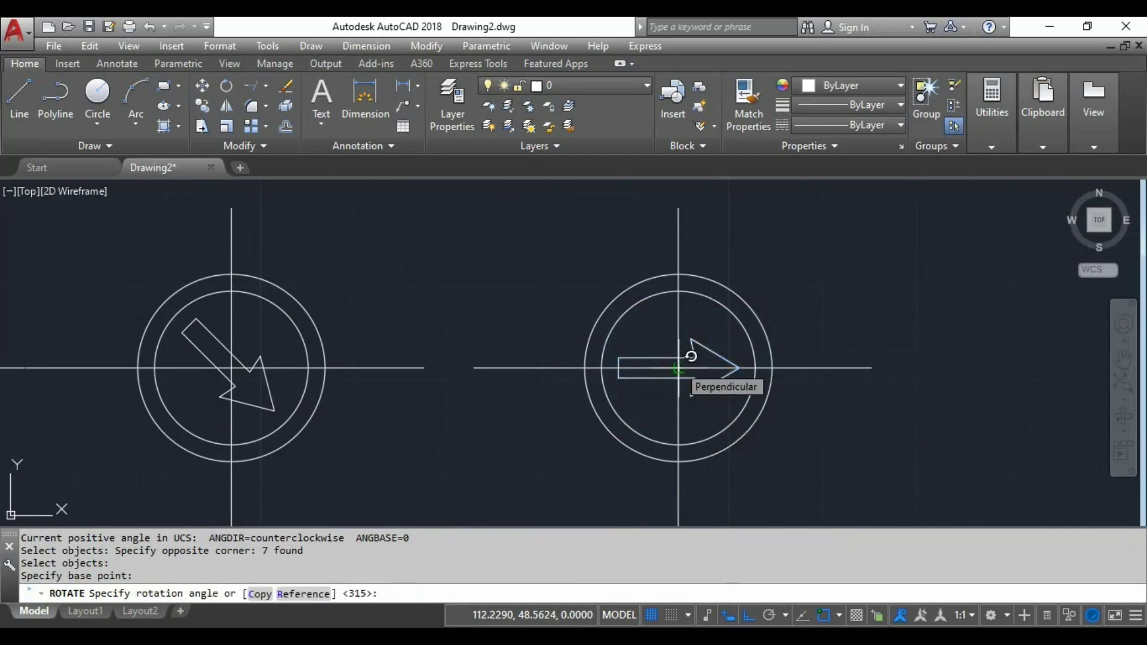
type("90")
key("Return")
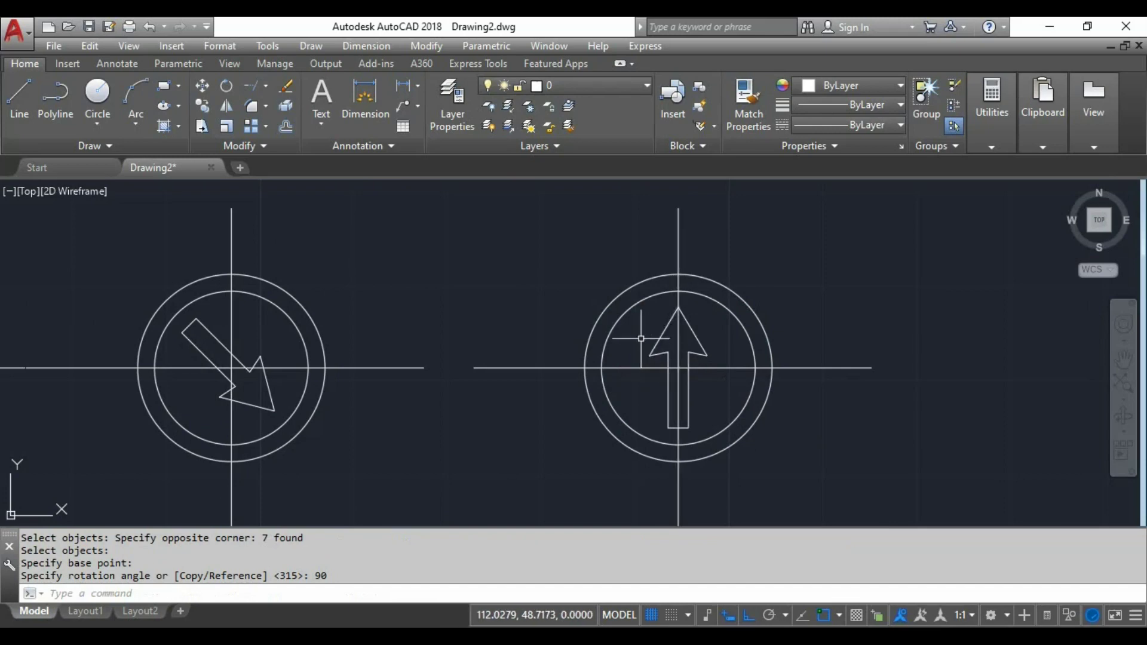
Draw a vertical line about 1.6 units long, beyond the upward arrow sign, and a horizontal line about 1.3 units long crossing its lower part
scroll(473, 311, "down", 3)
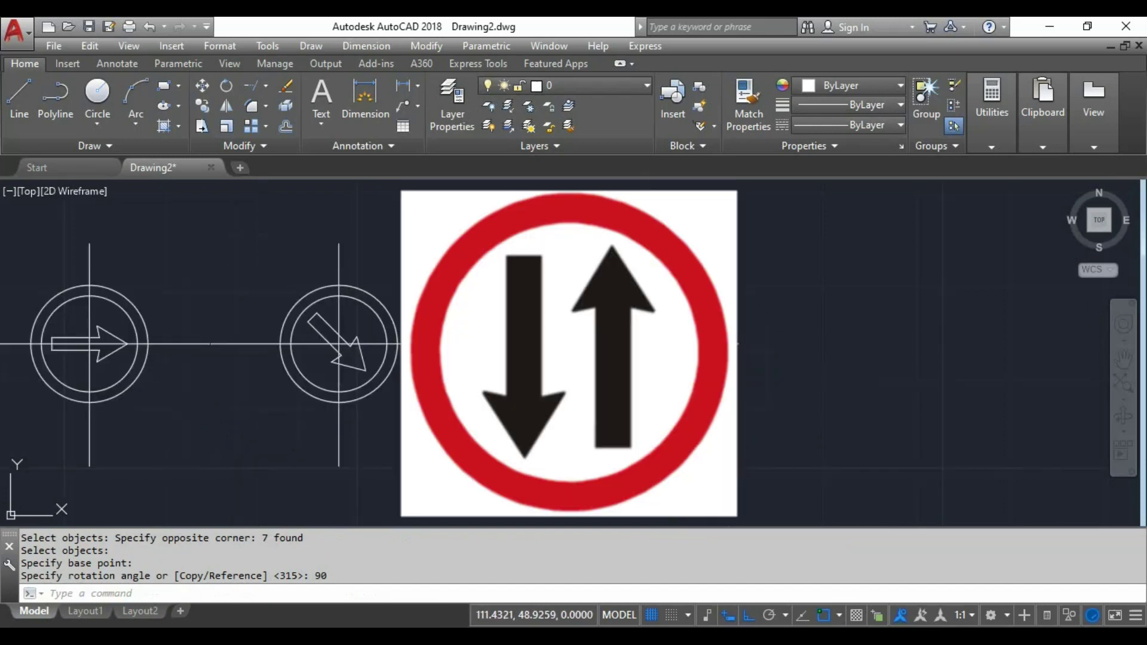
middle_click_drag(484, 295, 551, 318)
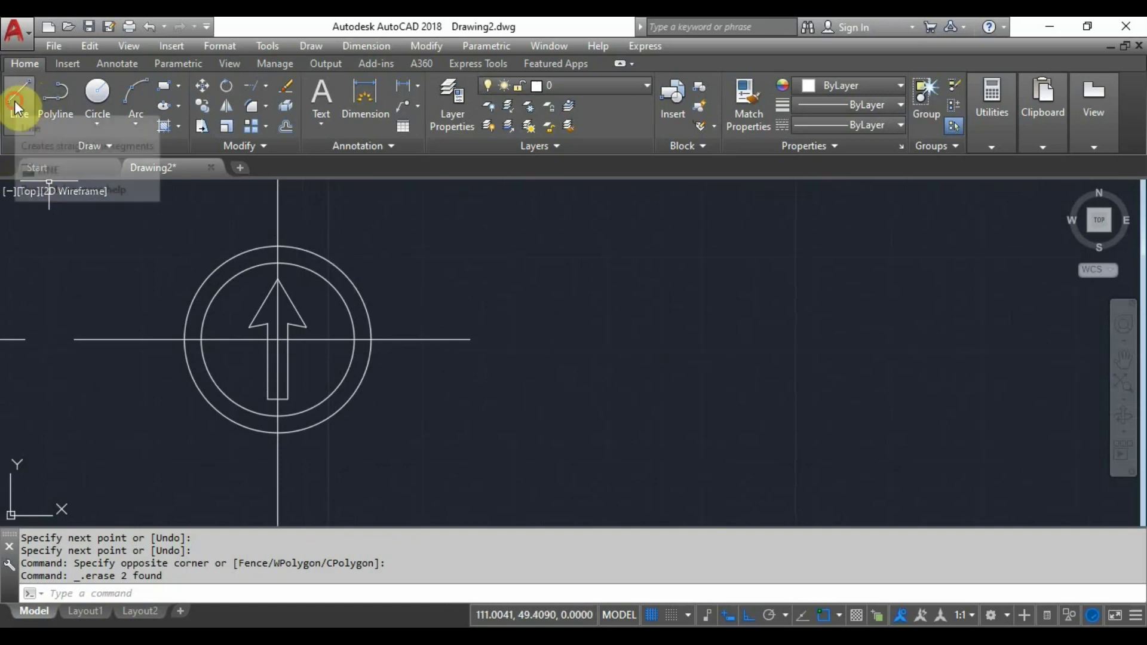
left_click(14, 100)
left_click(798, 197)
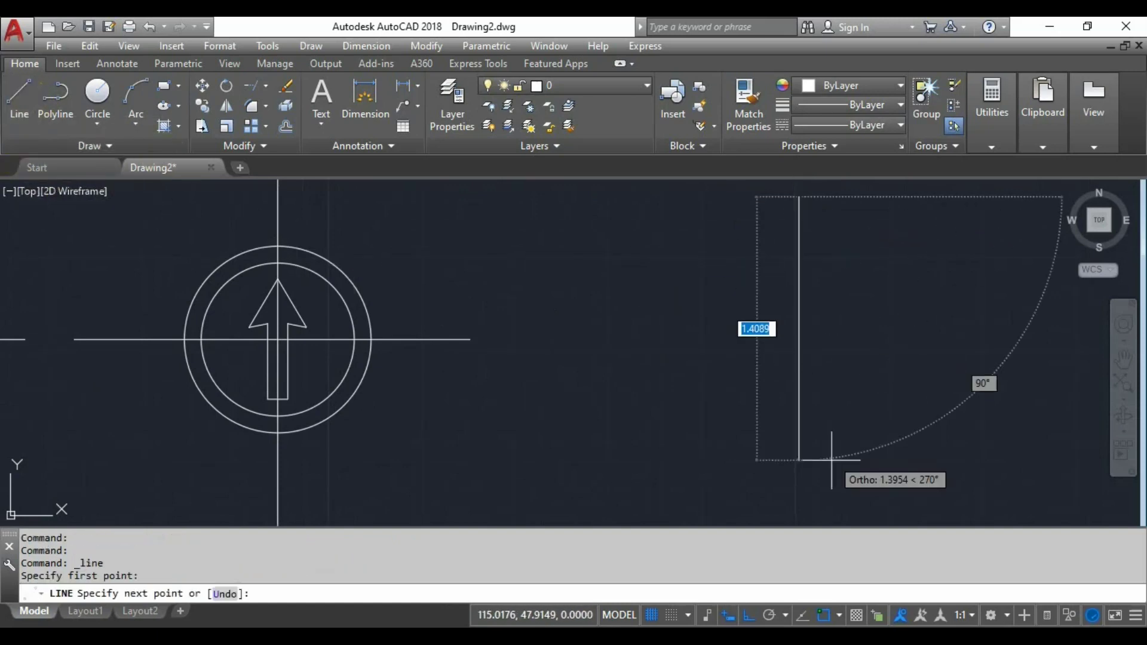
left_click(845, 501)
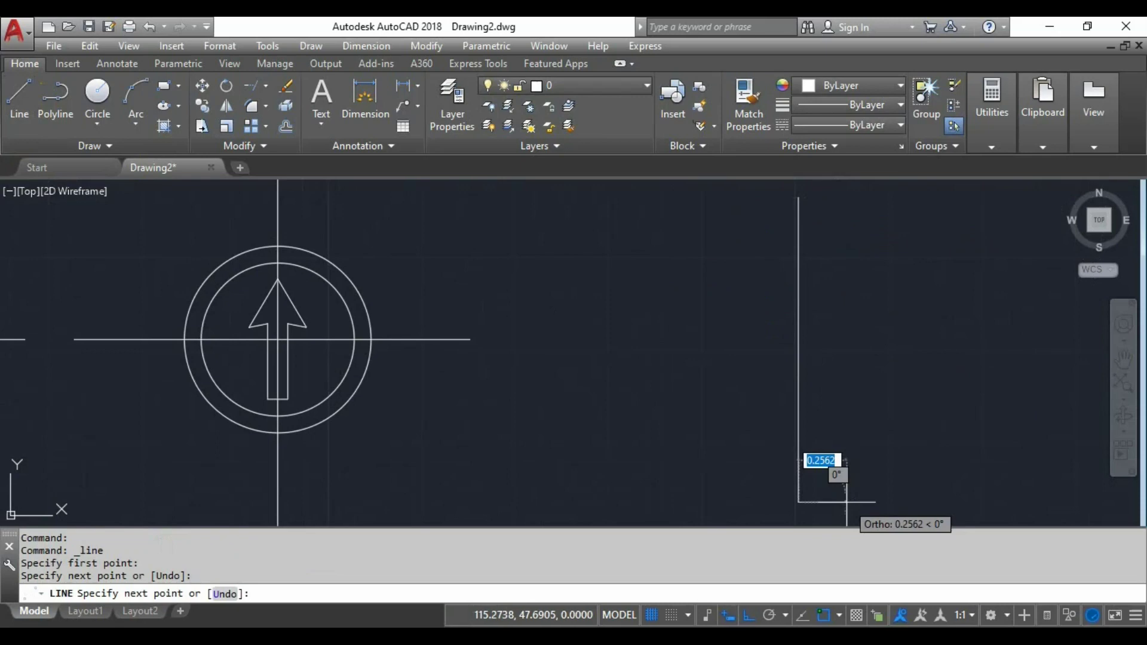
key("Return")
key("Return")
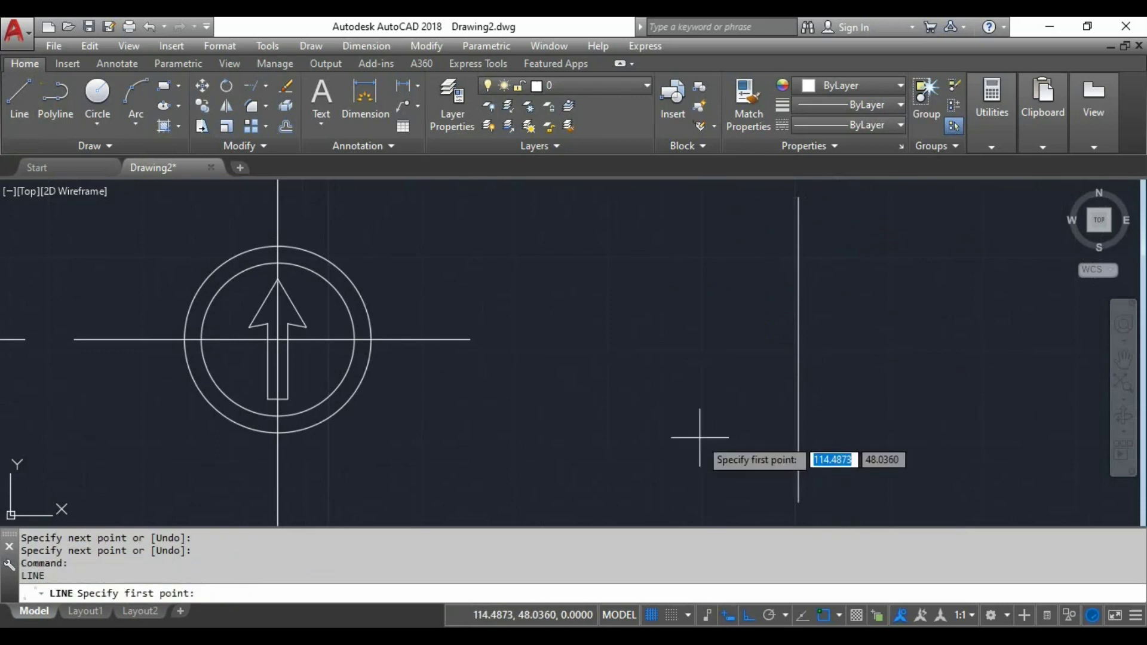
left_click(700, 436)
left_click(944, 436)
key("Return")
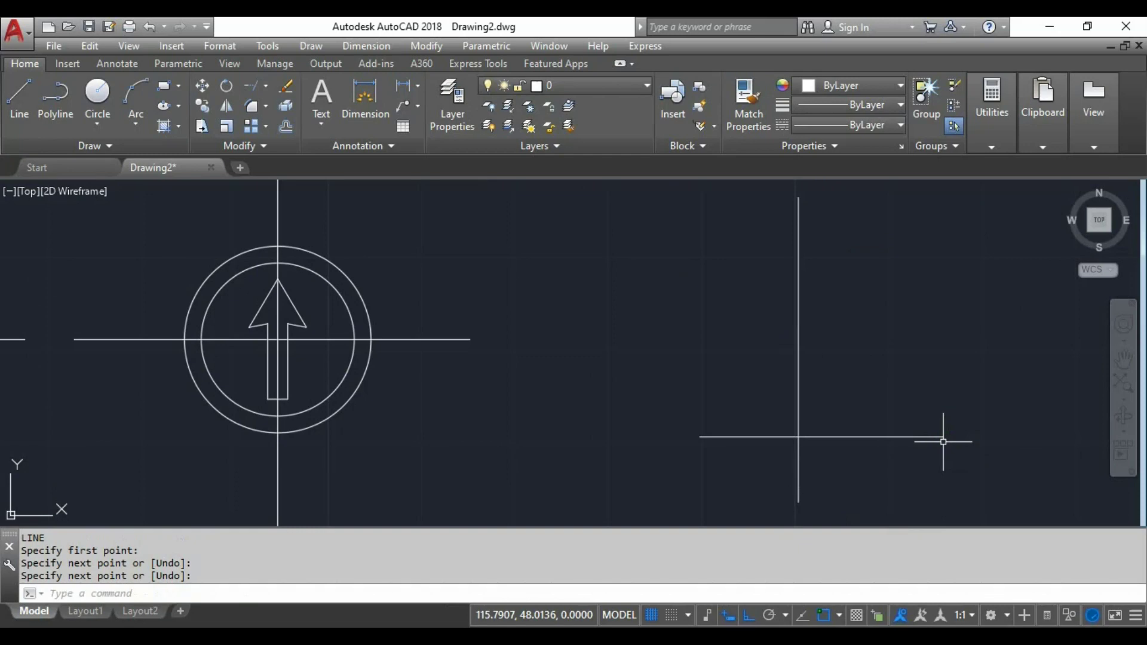
Offset the new vertical line 0.054 to both sides
key("o")
key("Return")
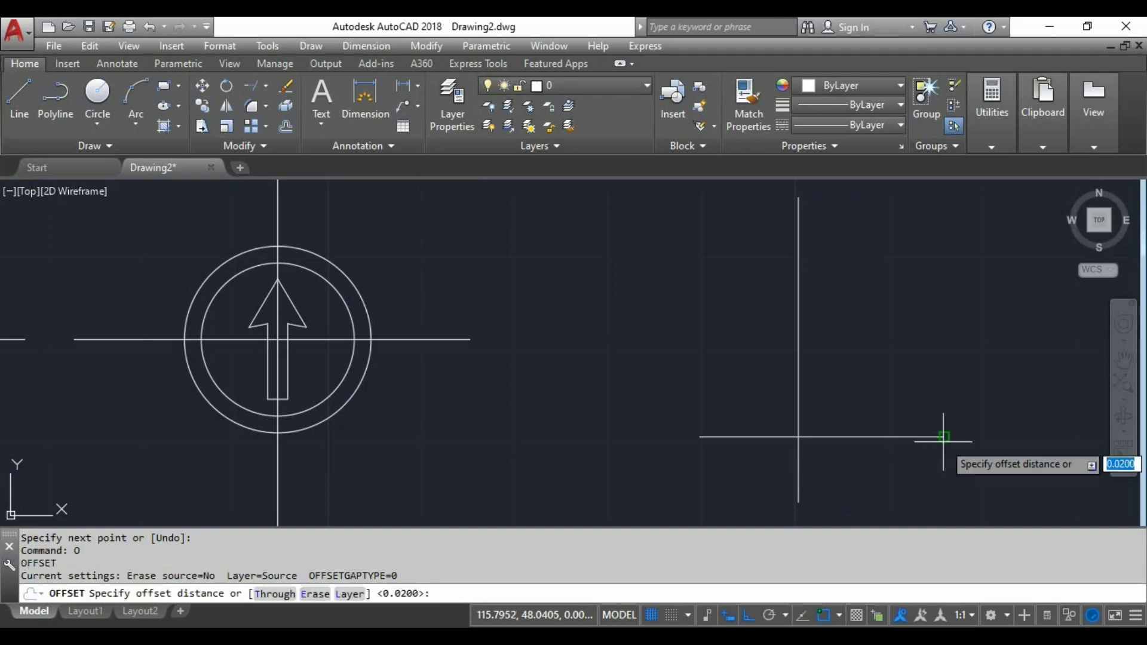
type(".054")
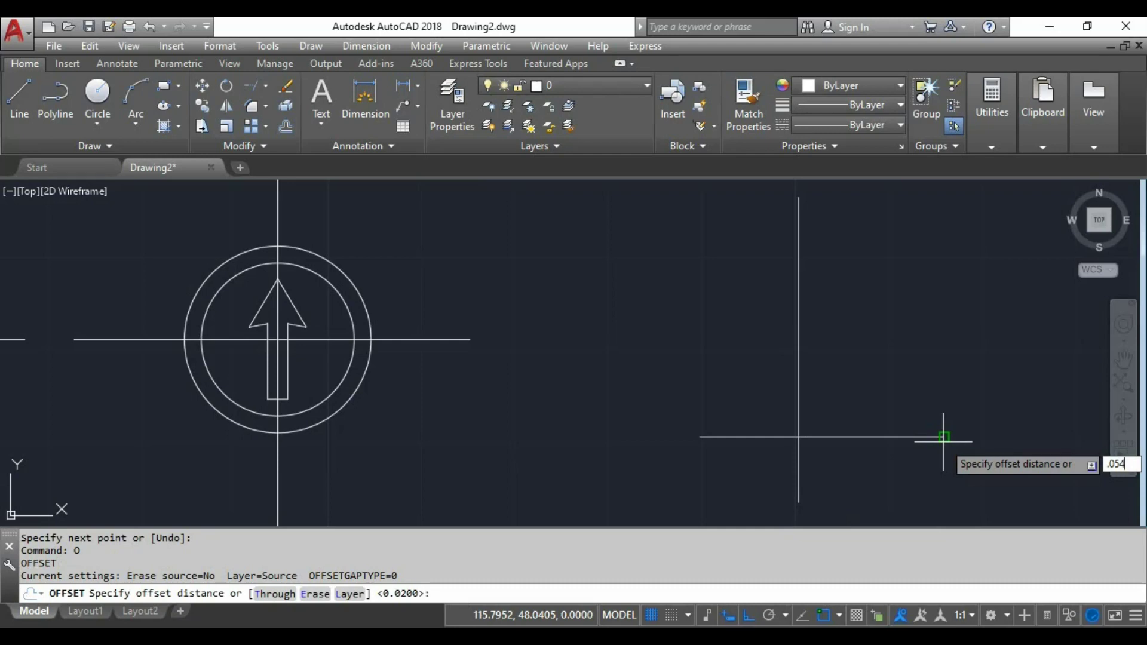
key("Return")
left_click(799, 378)
left_click(805, 375)
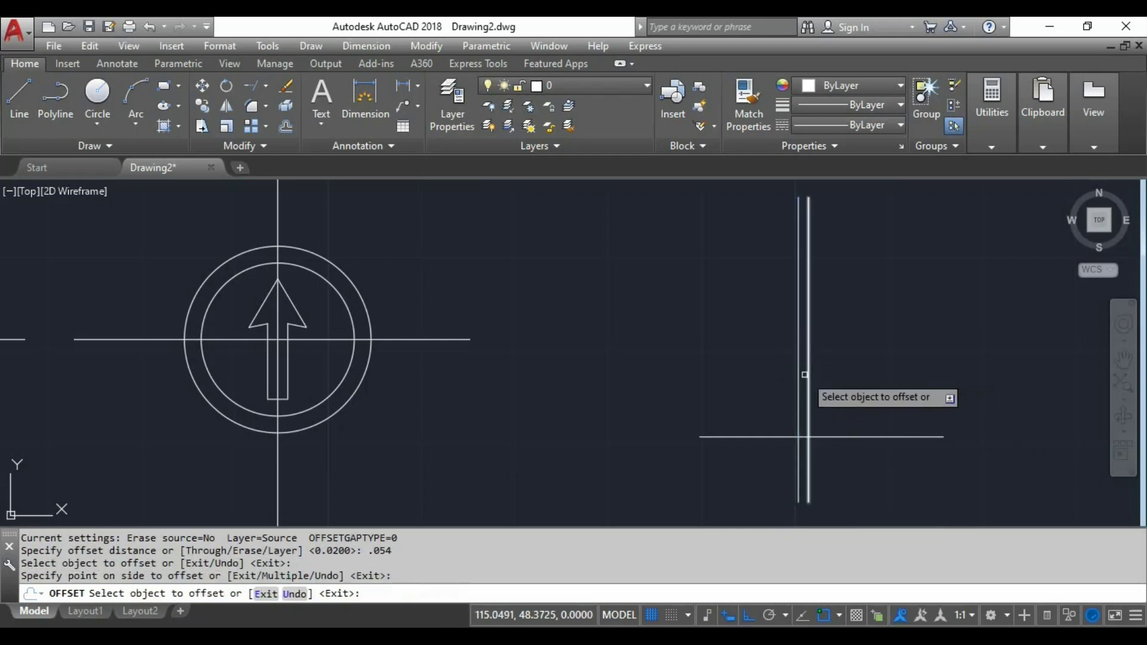
left_click(801, 375)
left_click(680, 355)
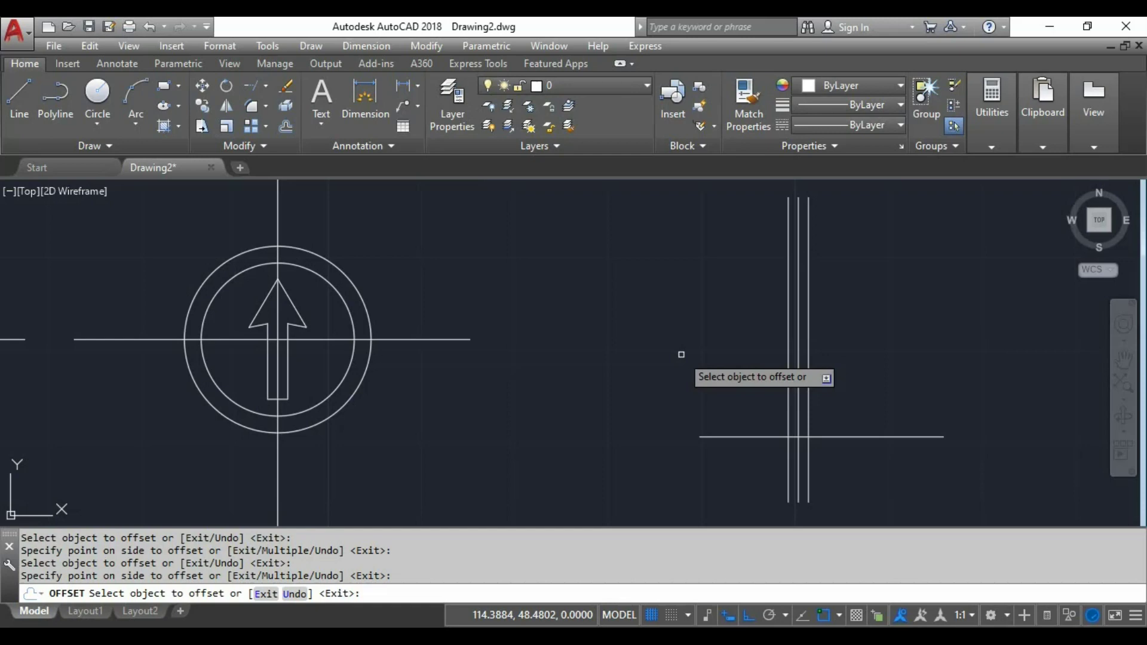
key("Return")
Offset the new horizontal line 0.3 upward
key("Return")
type(".3")
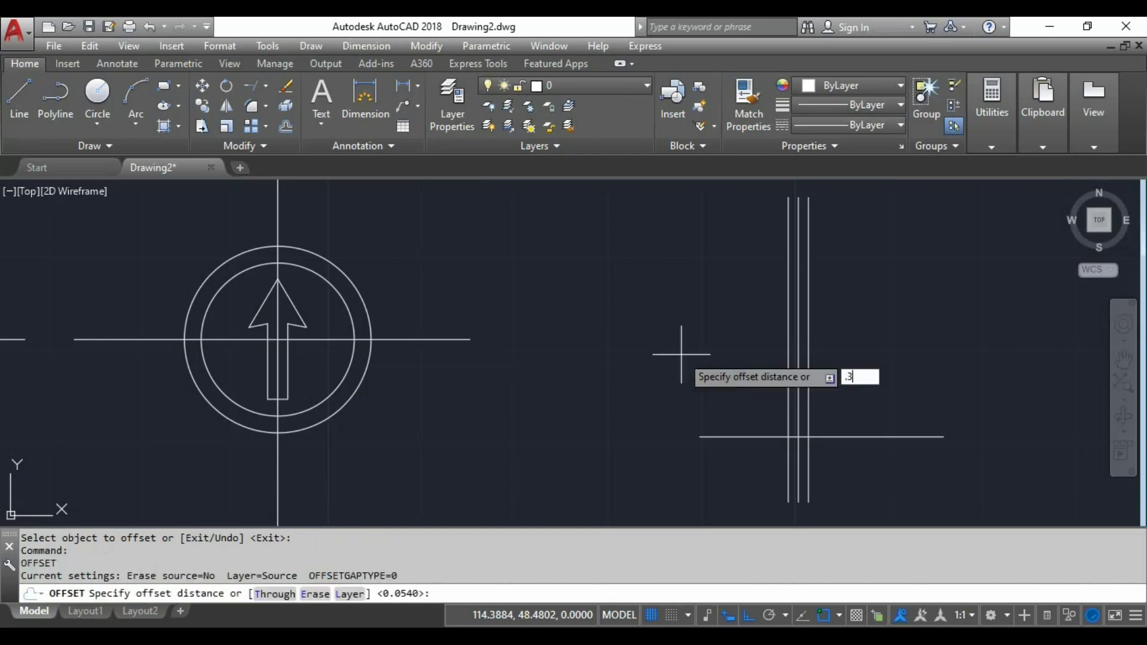
key("Return")
left_click(756, 437)
left_click(752, 383)
key("Return")
Offset the upper horizontal line 0.125 upward
key("Return")
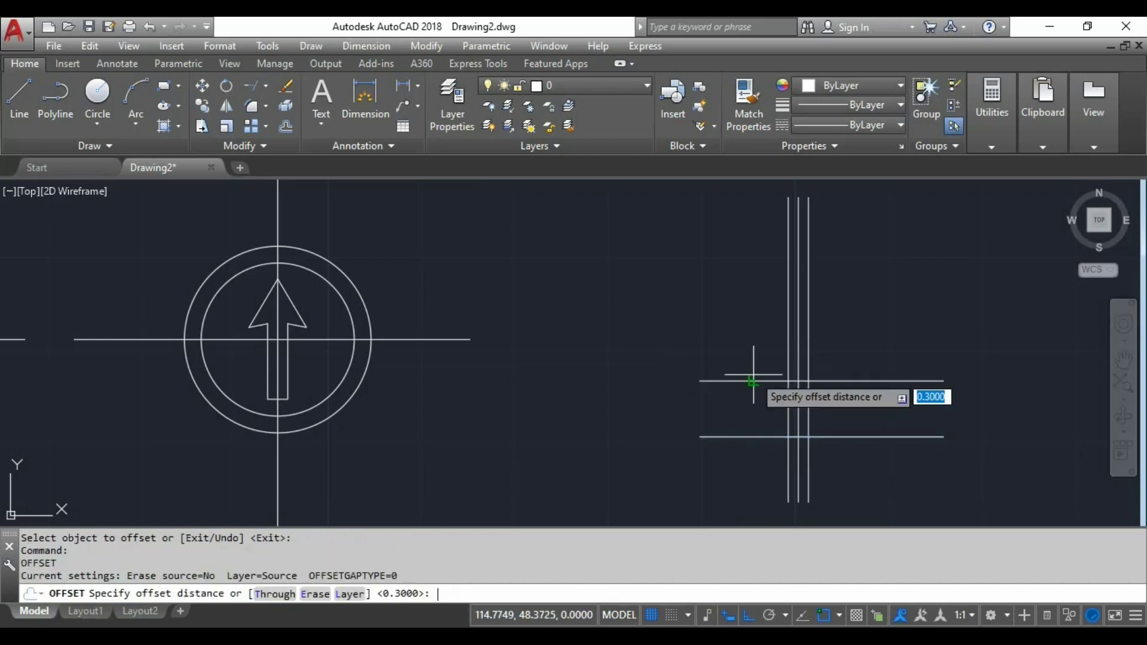
type(".125")
key("Return")
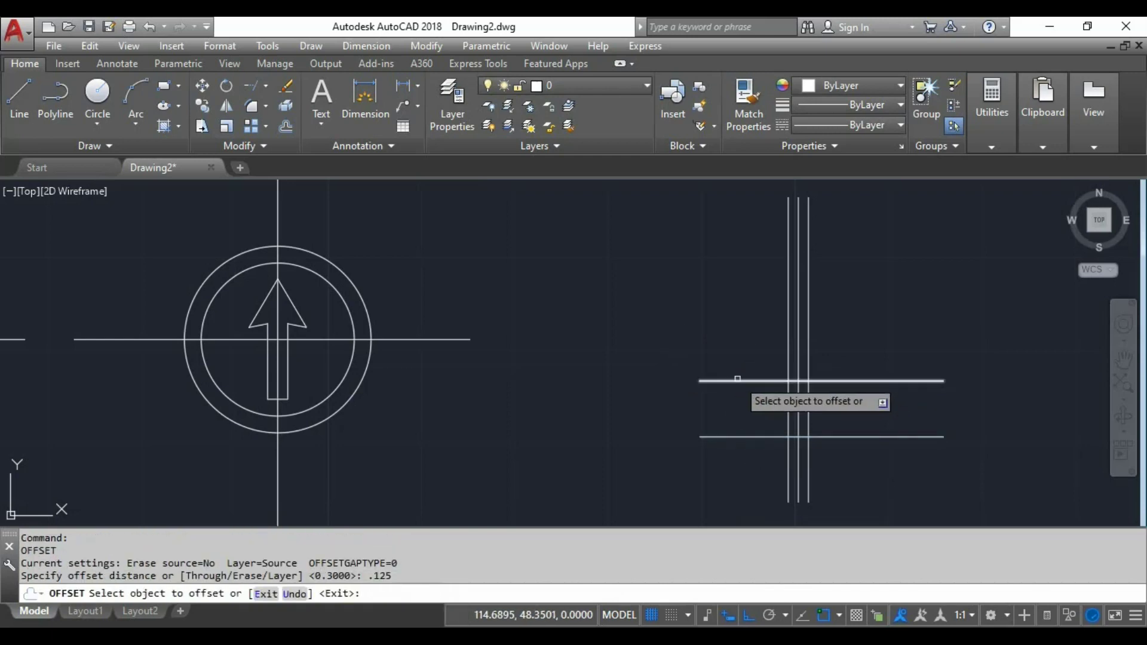
left_click(734, 380)
left_click(722, 290)
key("Return")
Offset the topmost of the three horizontal lines 0.205 upward
key("Return")
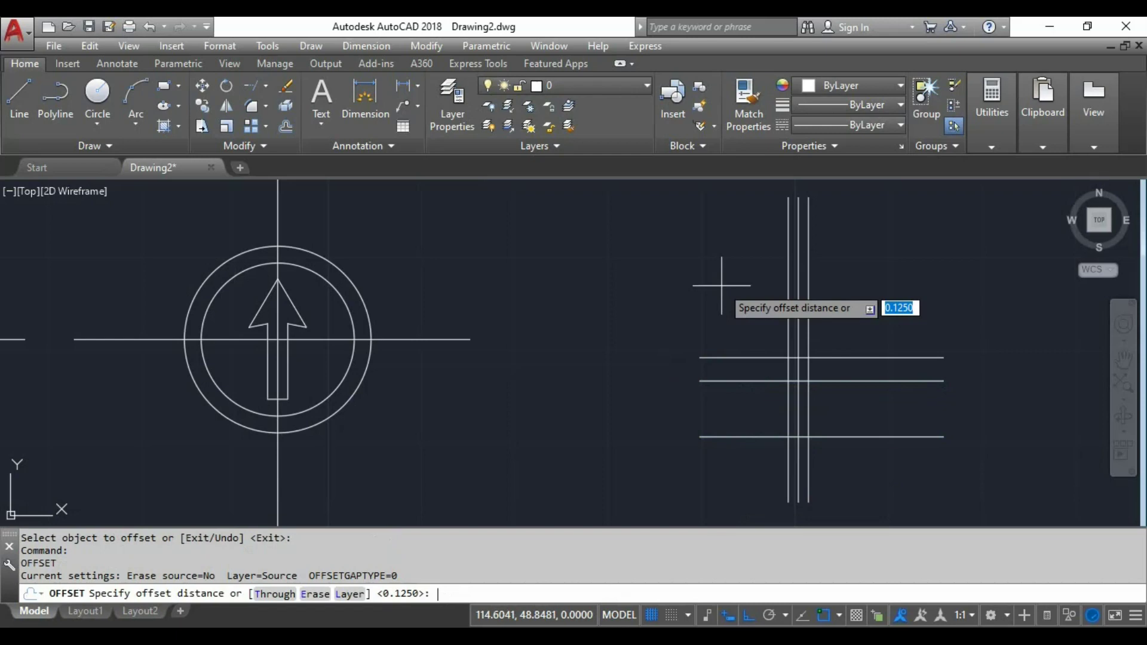
type(".205")
key("Return")
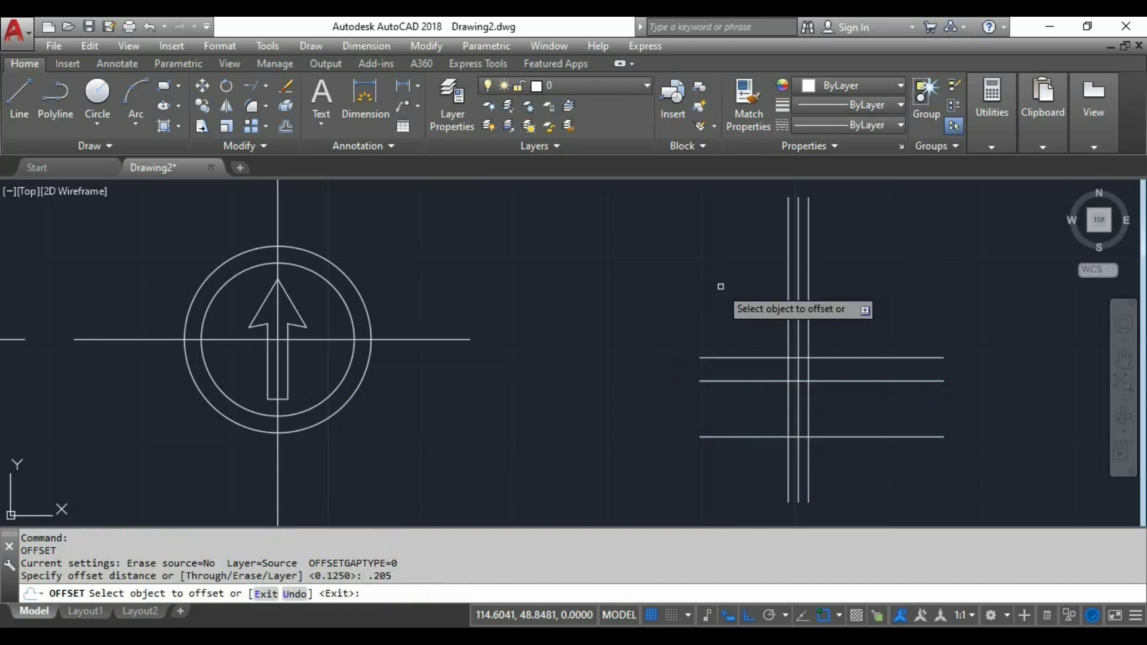
left_click(728, 352)
left_click(729, 356)
left_click(730, 299)
key("Return")
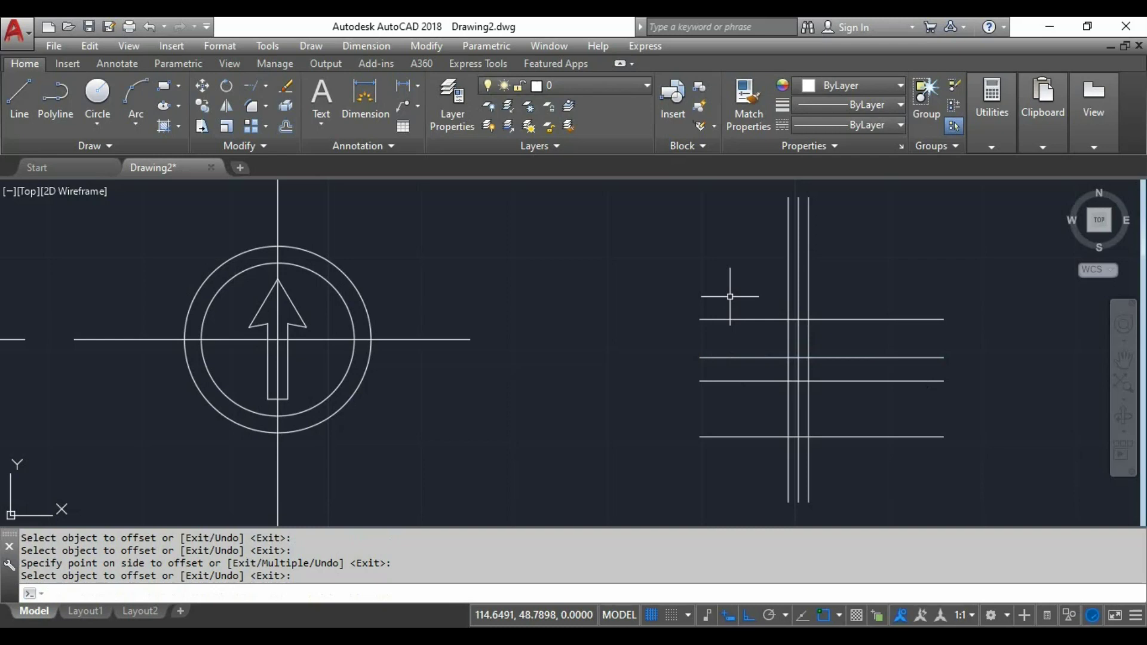
Offset the two outer vertical lines 0.07 outward, one to each side
key("Return")
type("o")
key("Return")
type(".07")
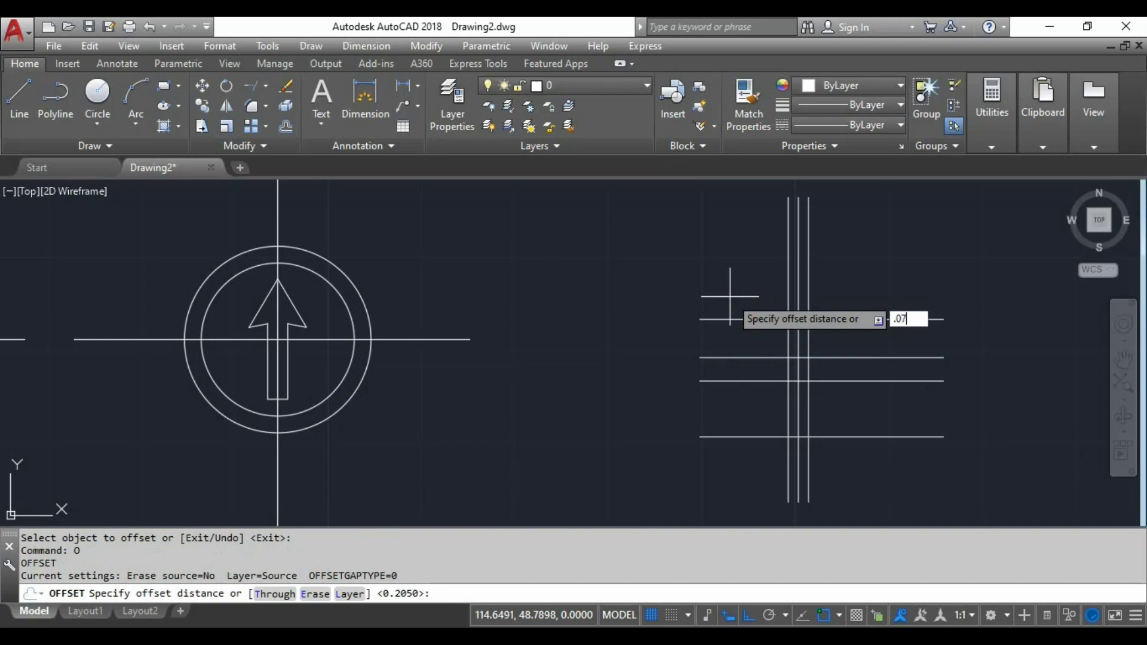
key("Return")
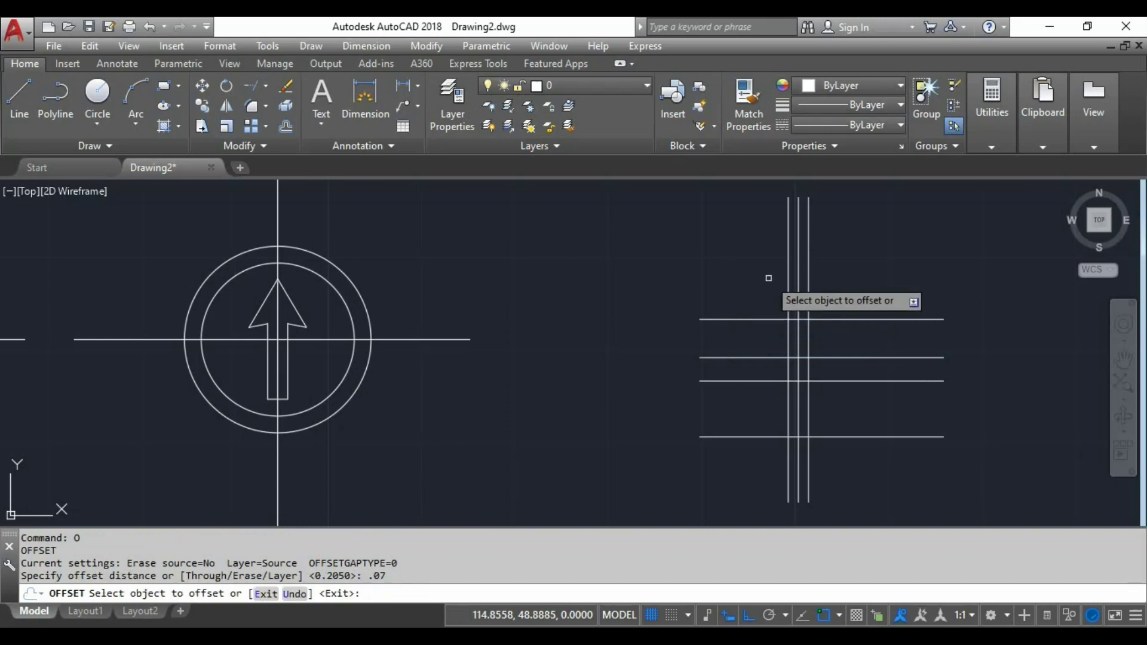
left_click(808, 276)
left_click(872, 263)
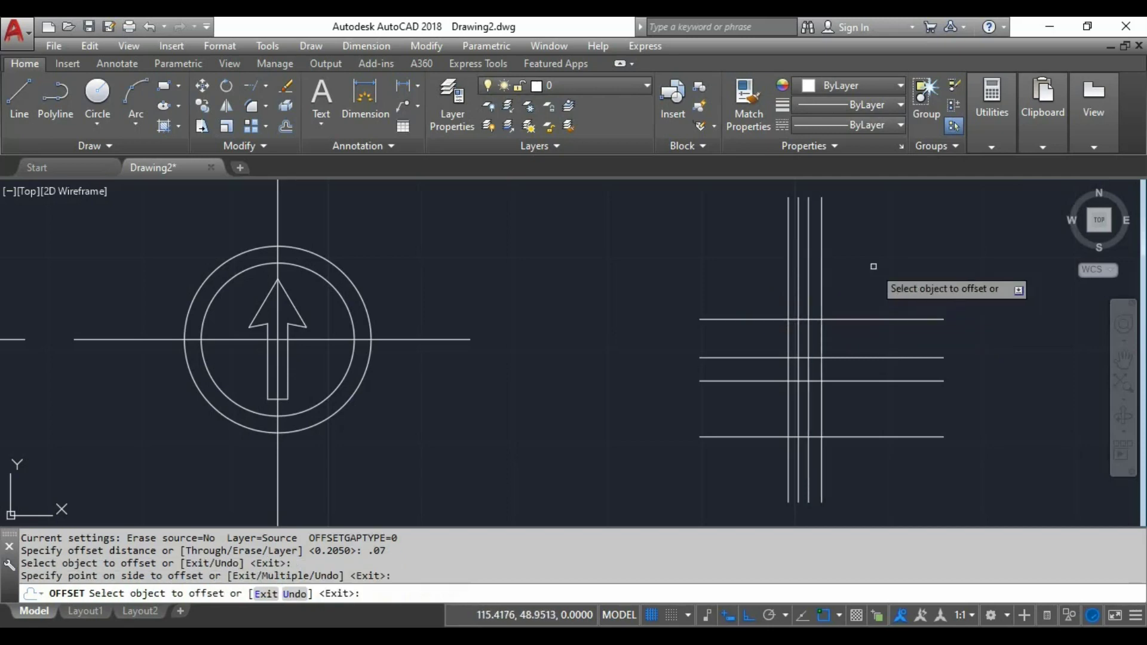
left_click(789, 257)
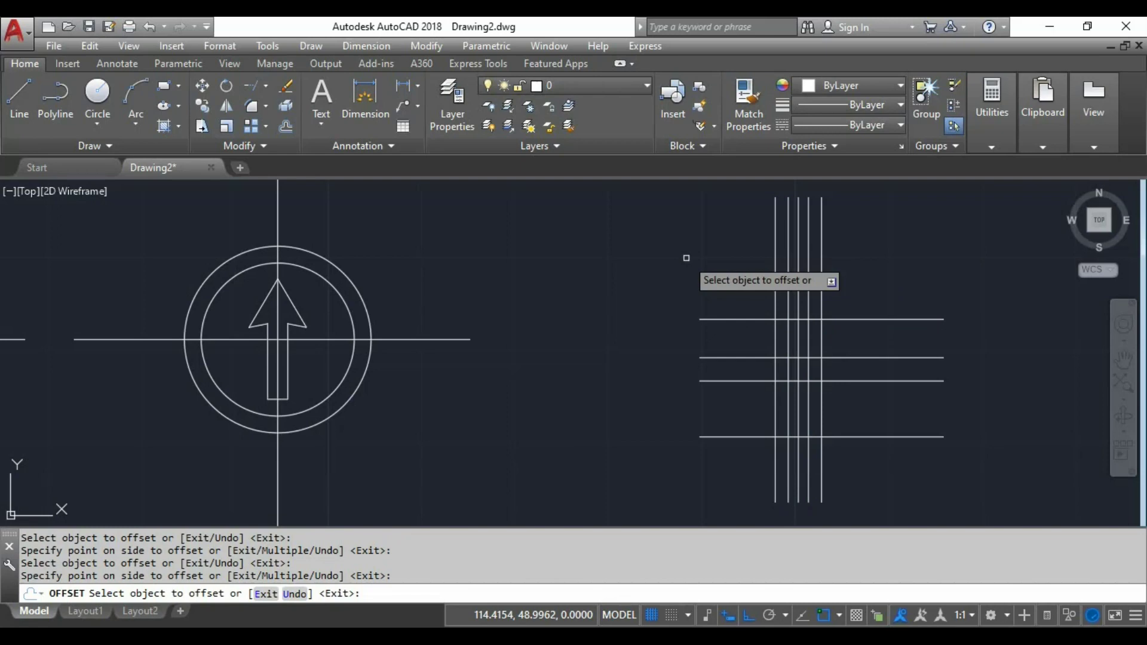
key("Return")
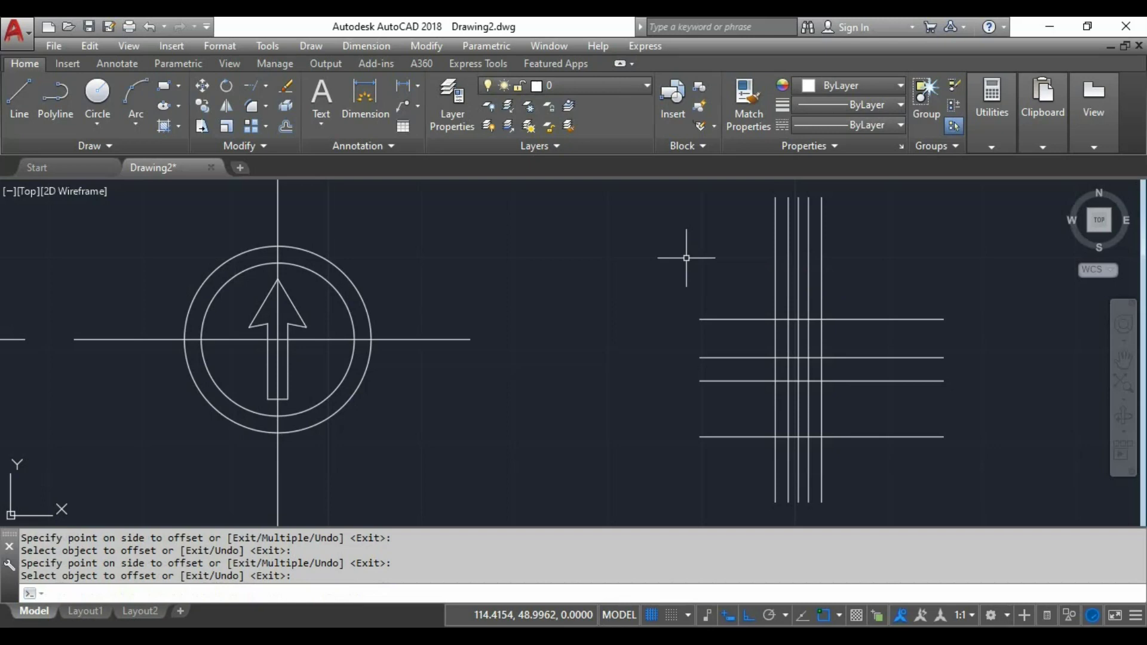
Draw the arrowhead's two sloping sides from the outermost verticals on the second-highest horizontal to the centre line's intersection with the top horizontal
type("L")
key("Return")
scroll(789, 344, "up", 3)
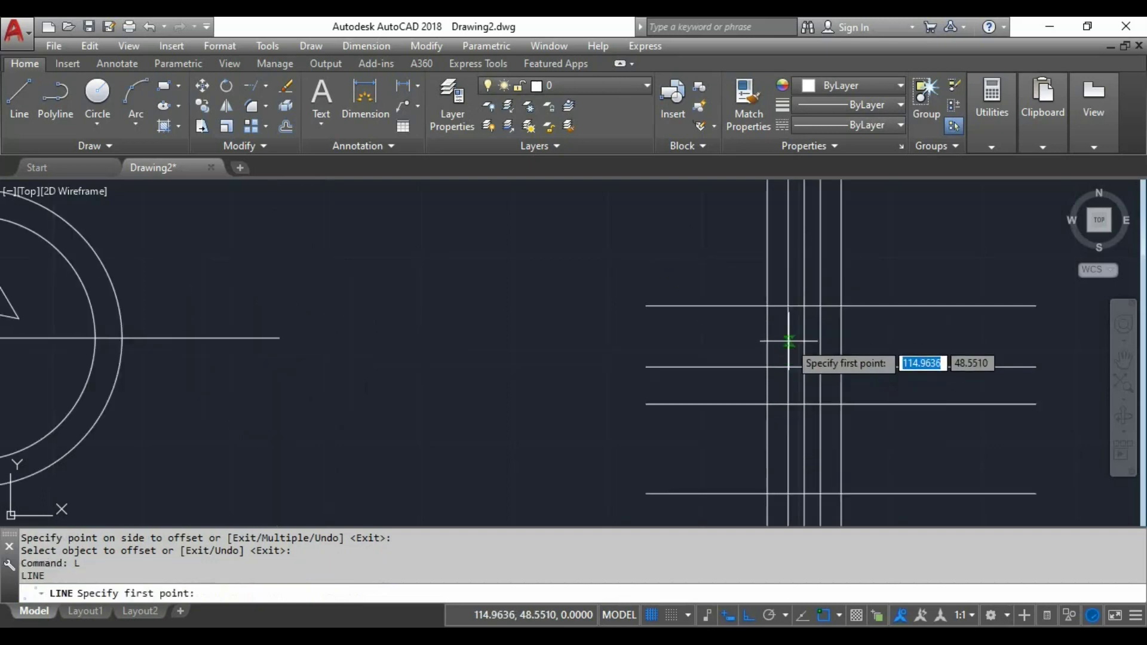
left_click(767, 366)
left_click(804, 306)
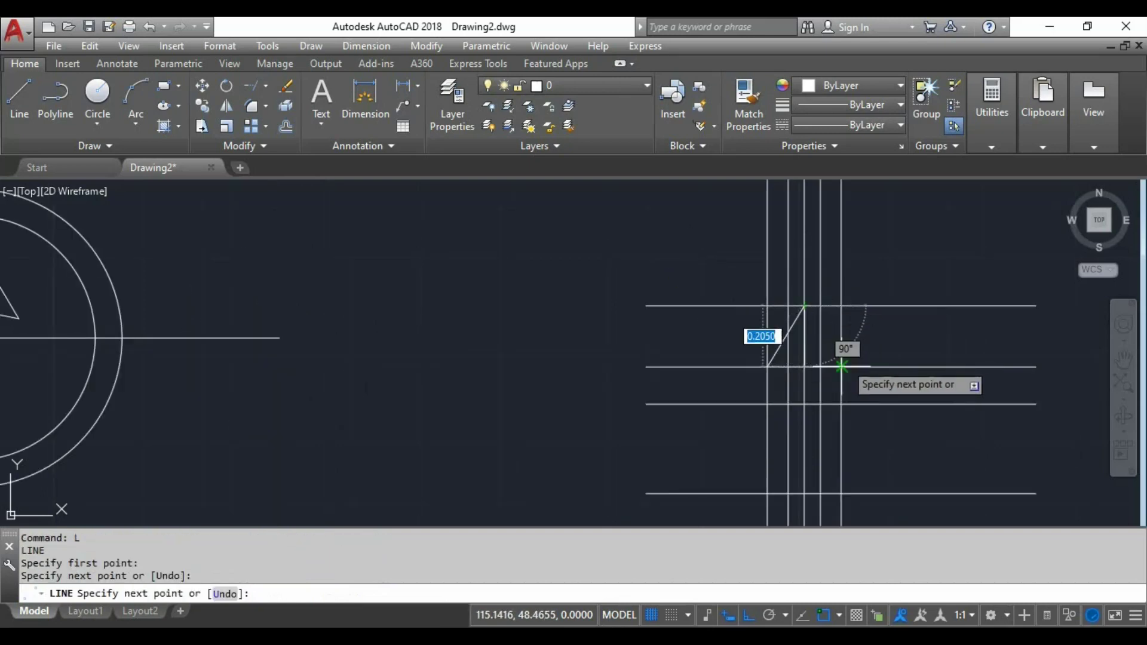
left_click(840, 367)
key("Return")
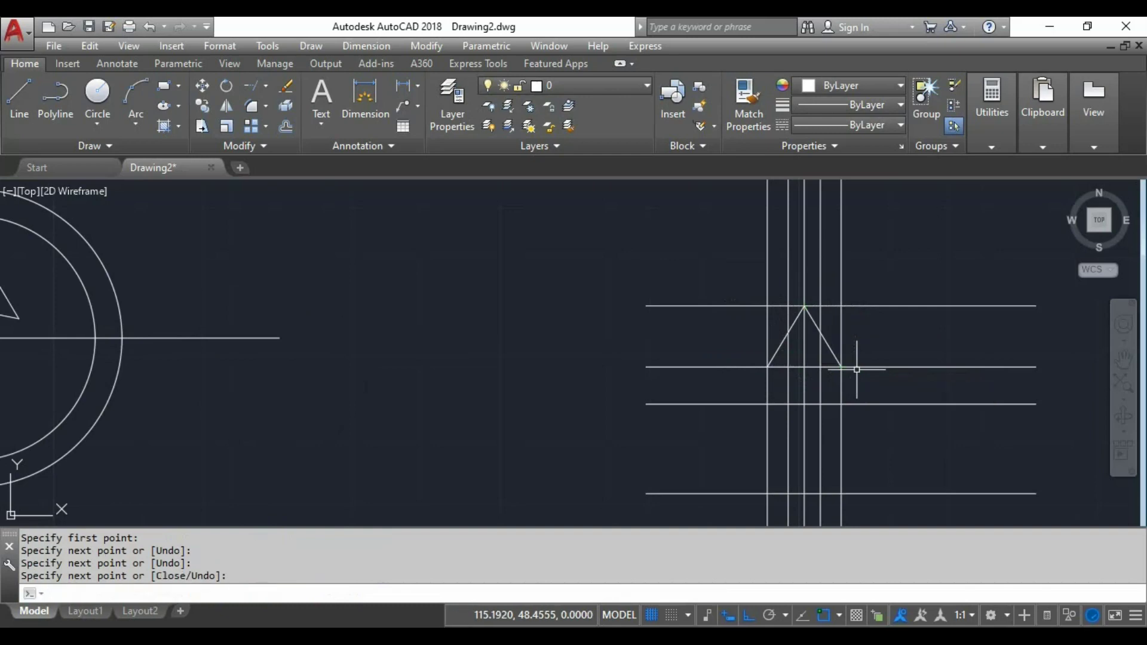
Erase the two outermost vertical construction lines and the horizontal line through the arrowhead's tip
left_click(846, 256)
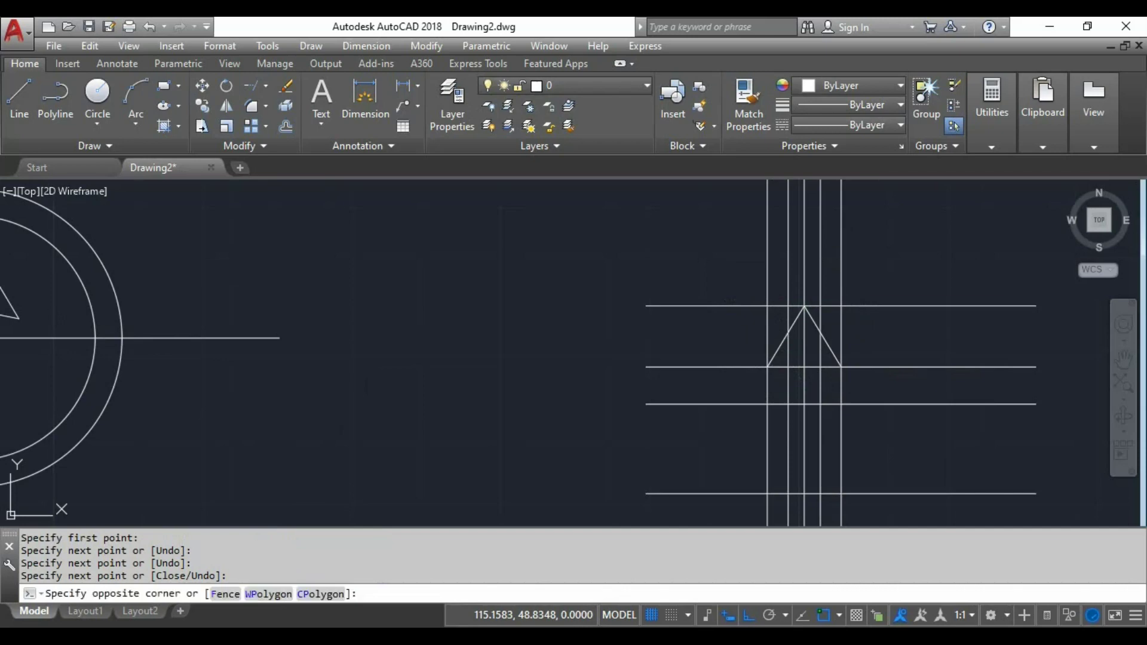
left_click(831, 266)
left_click(776, 239)
left_click(754, 253)
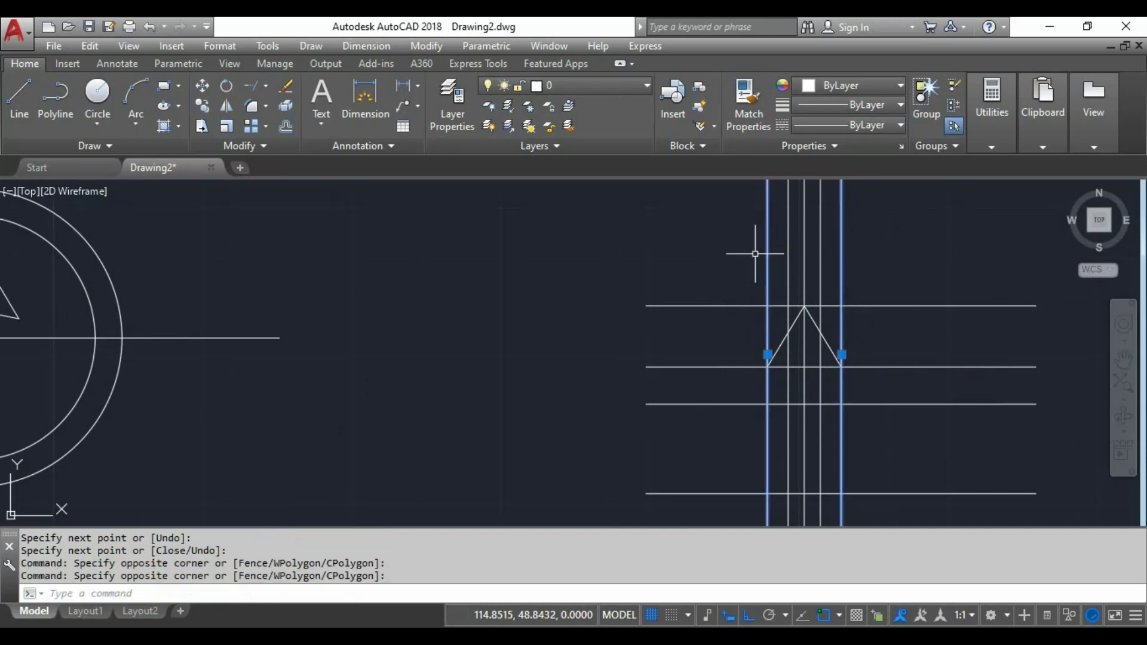
left_click(888, 264)
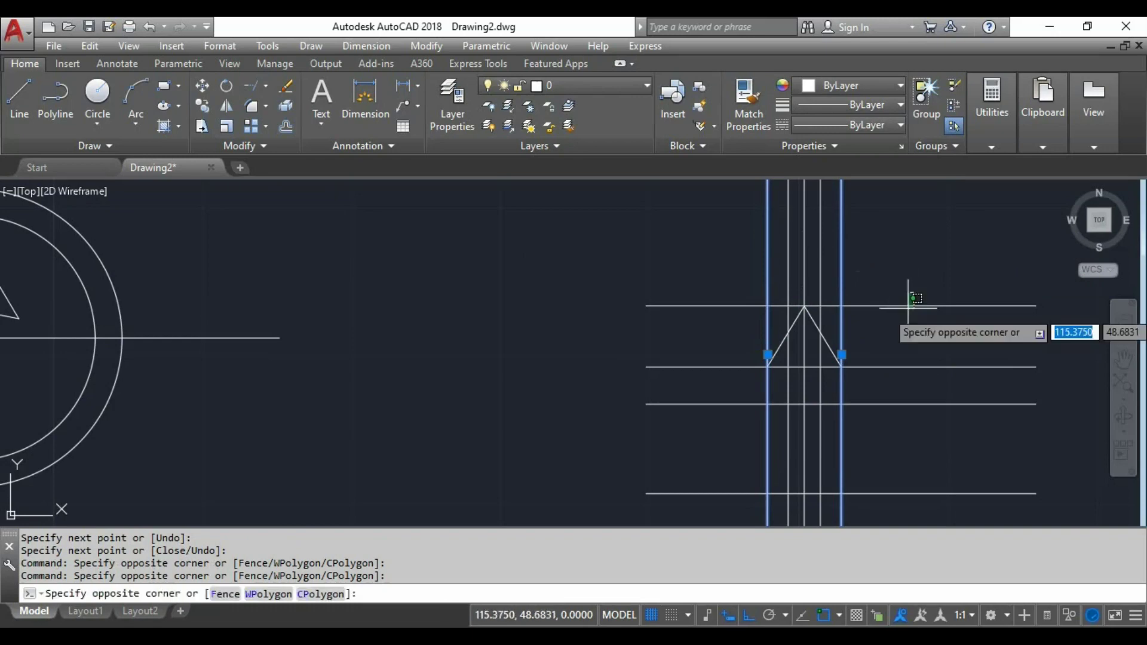
left_click(900, 318)
key("Delete")
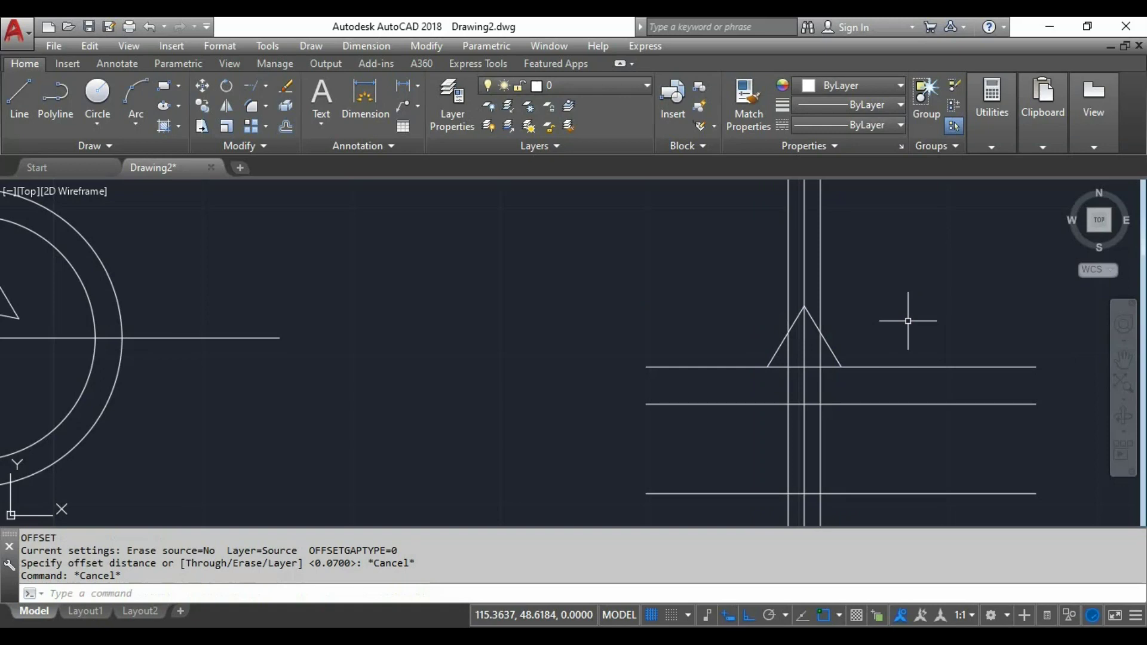
Offset the horizontal line at the arrowhead's base 0.015 upward
type("O")
key("Return")
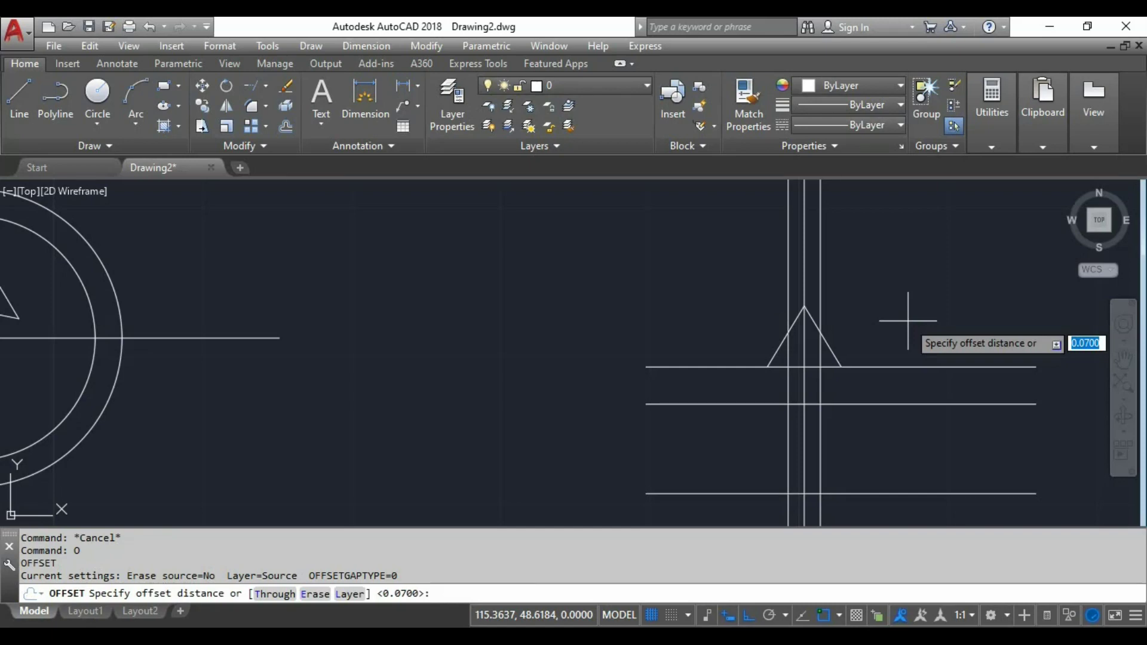
type(".015")
key("Return")
left_click(896, 365)
left_click(896, 324)
key("Escape")
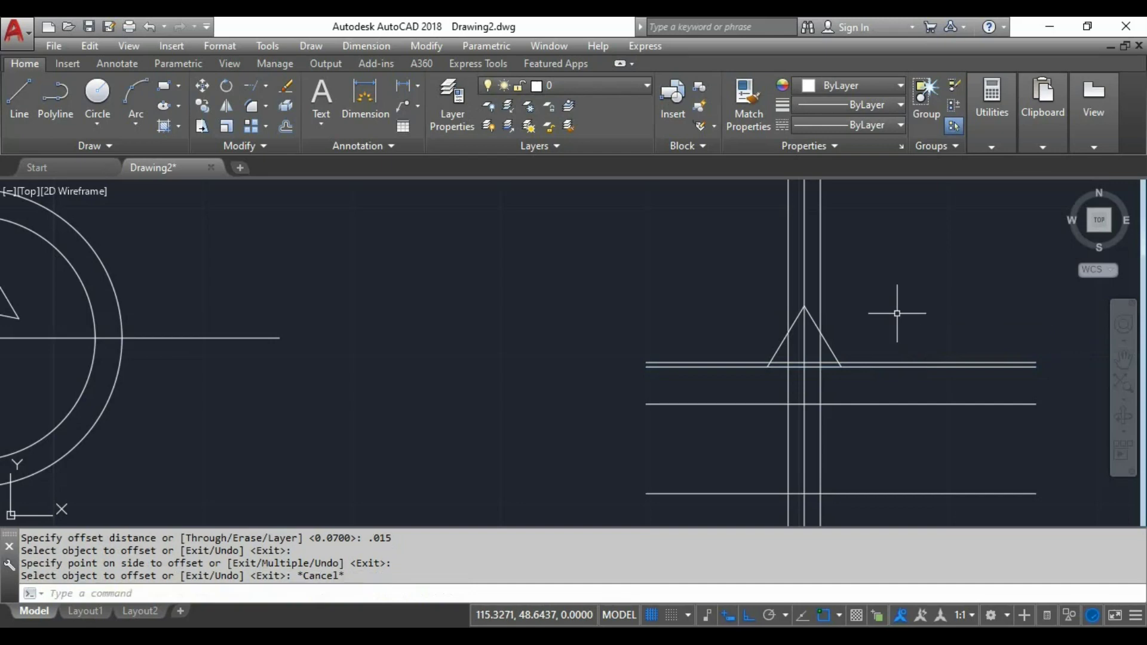
Draw a short slanted line from each lower arrowhead corner to the nearest shaft line's intersection with the 0.015 offset line
scroll(880, 384, "up", 6)
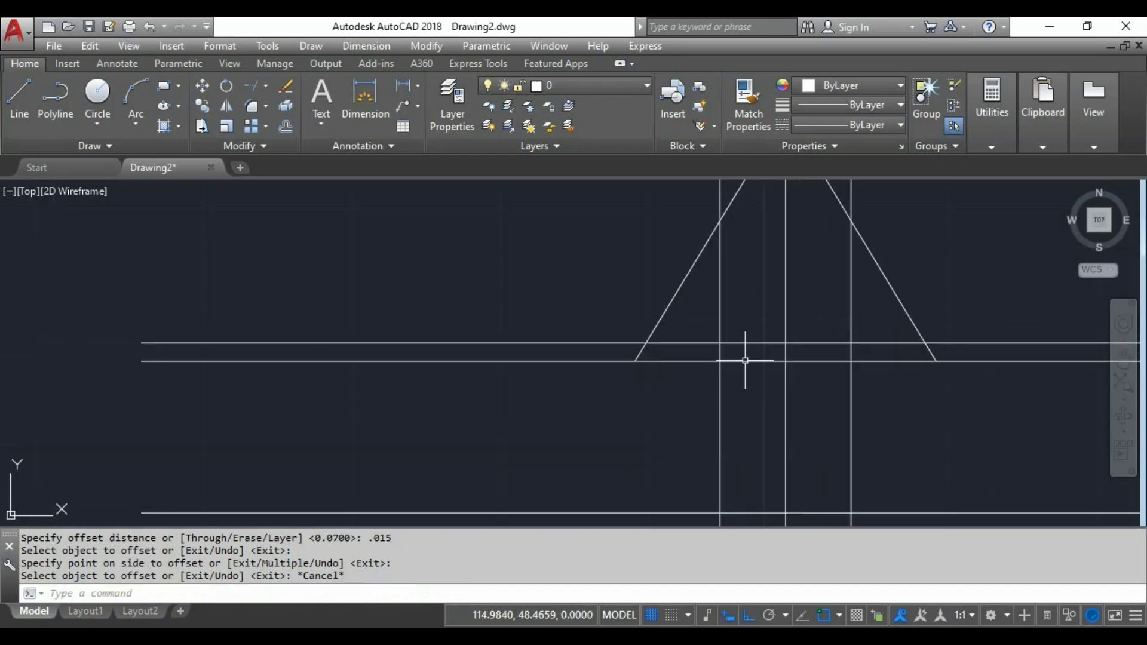
type("L")
key("Return")
left_click(634, 361)
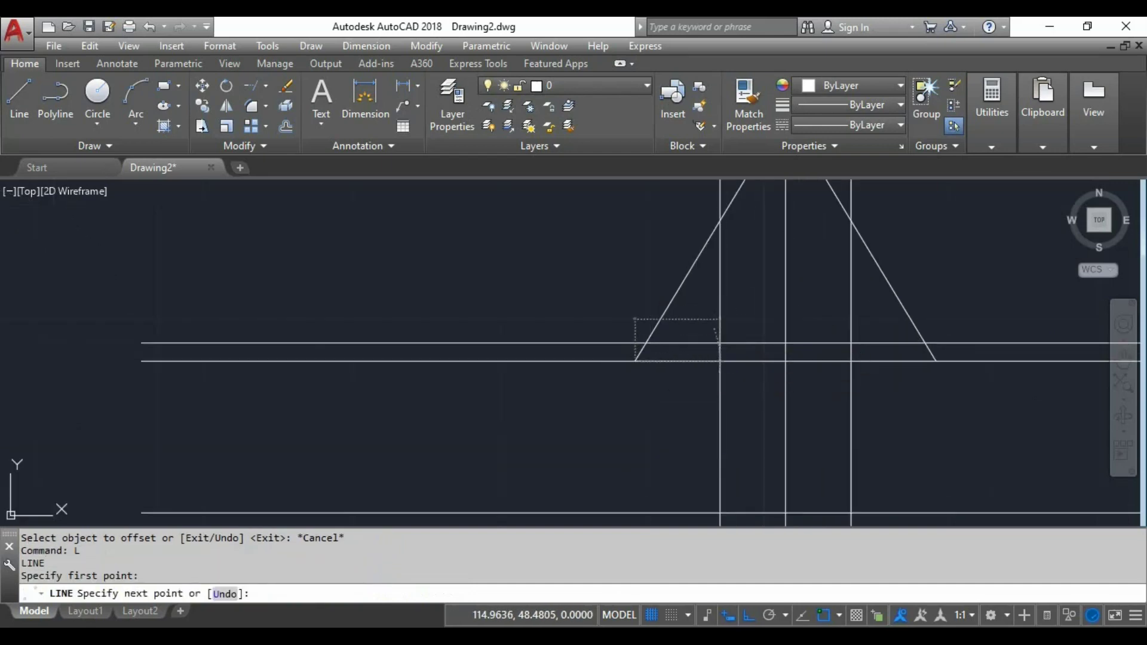
left_click(719, 344)
key("Return")
key("Return")
left_click(850, 344)
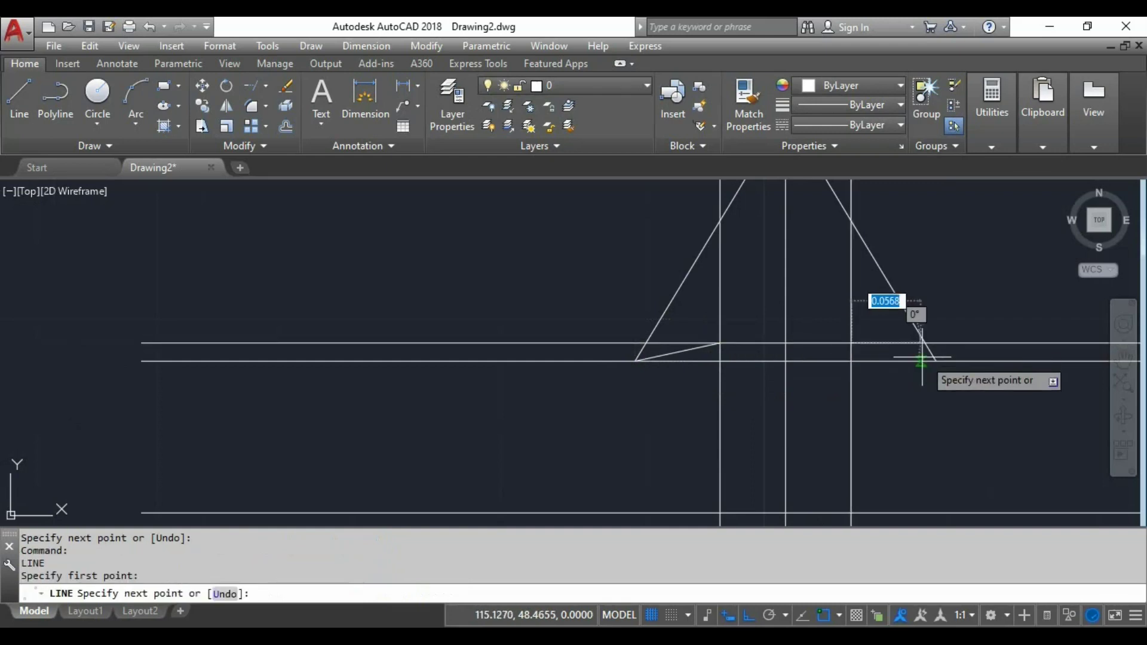
left_click(934, 361)
key("Return")
Erase the two horizontal lines at the arrowhead's base and the one just below, keeping the lowest horizontal line
scroll(776, 289, "down", 6)
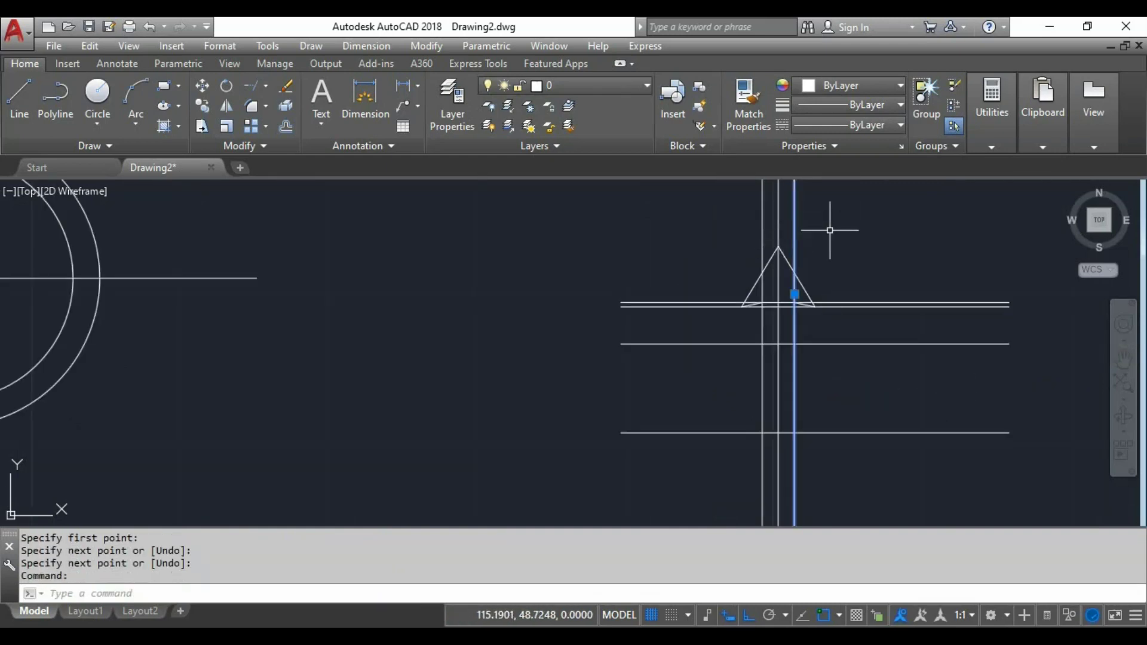
key("Escape")
key("Escape")
left_click(913, 269)
left_click(890, 387)
key("Delete")
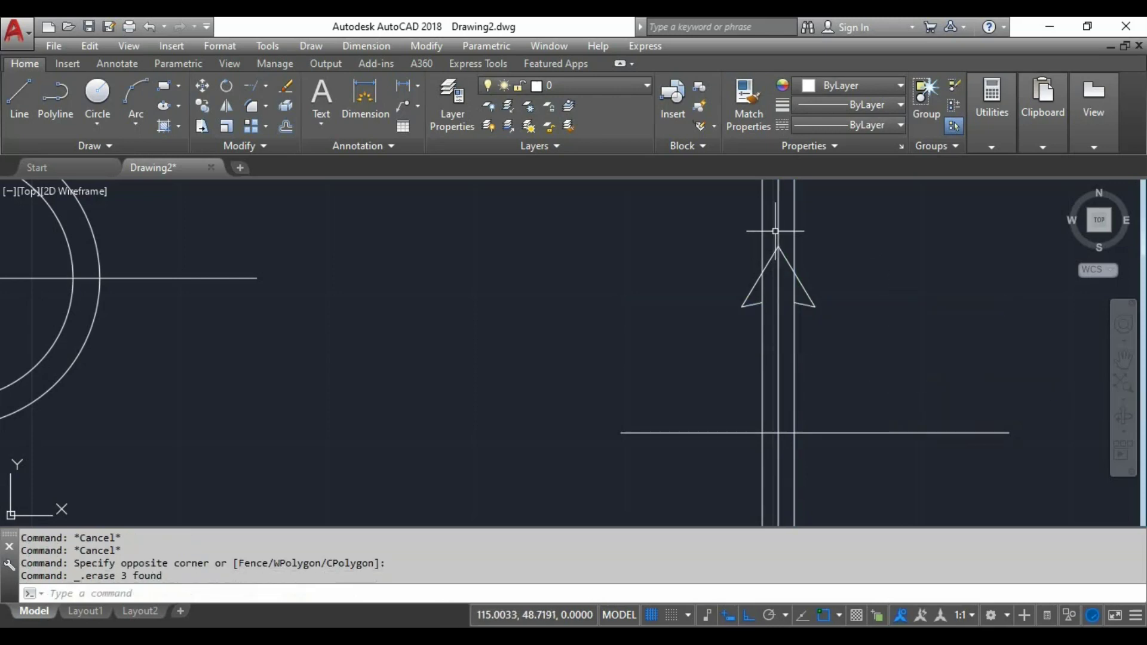
Erase the arrow's vertical centre line and trim the two shaft lines above the arrowhead's notches and below the lowest horizontal line
left_click(778, 230)
key("Delete")
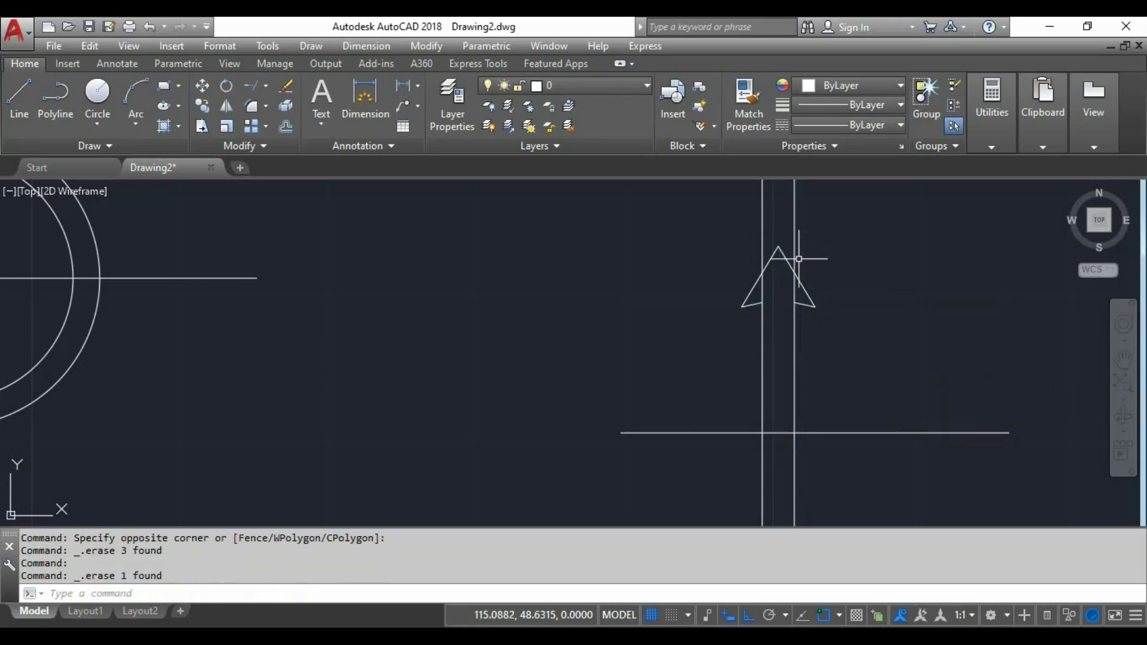
type("TR")
key("Return")
left_click(801, 306)
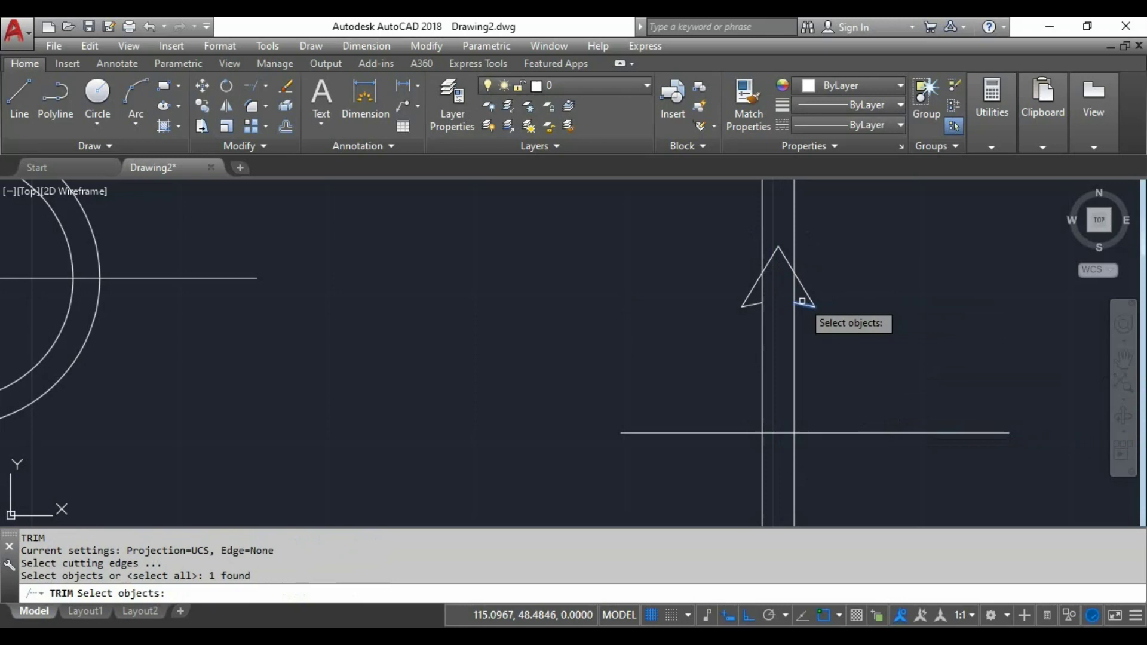
left_click(755, 304)
left_click(837, 423)
left_click(814, 467)
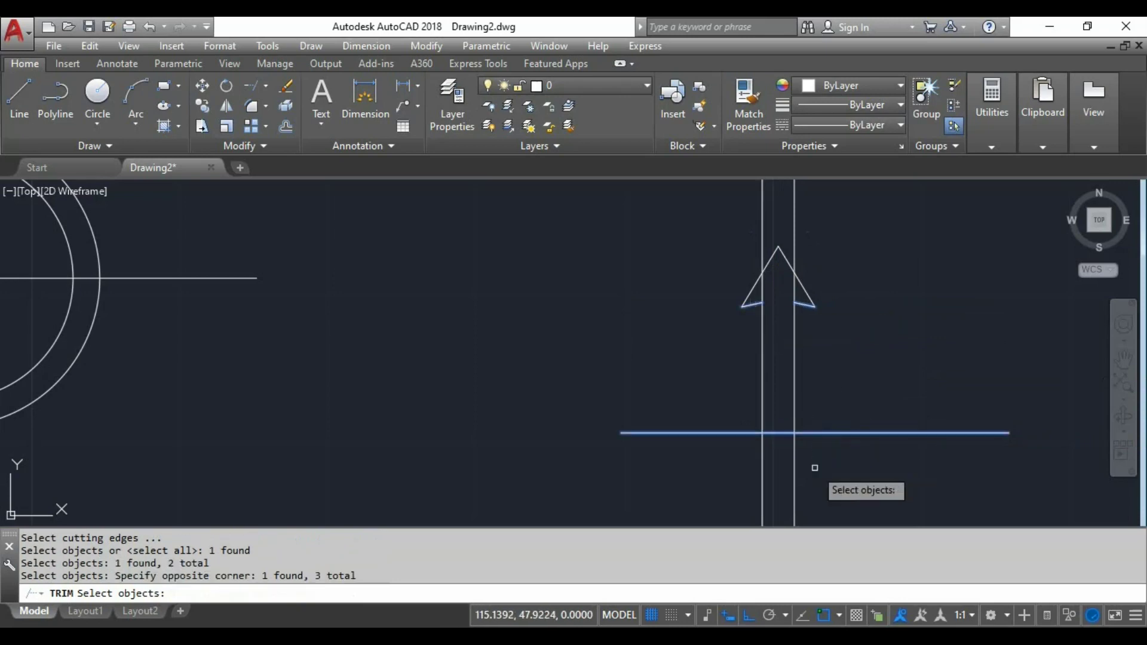
key("Return")
left_click(820, 462)
left_click(700, 482)
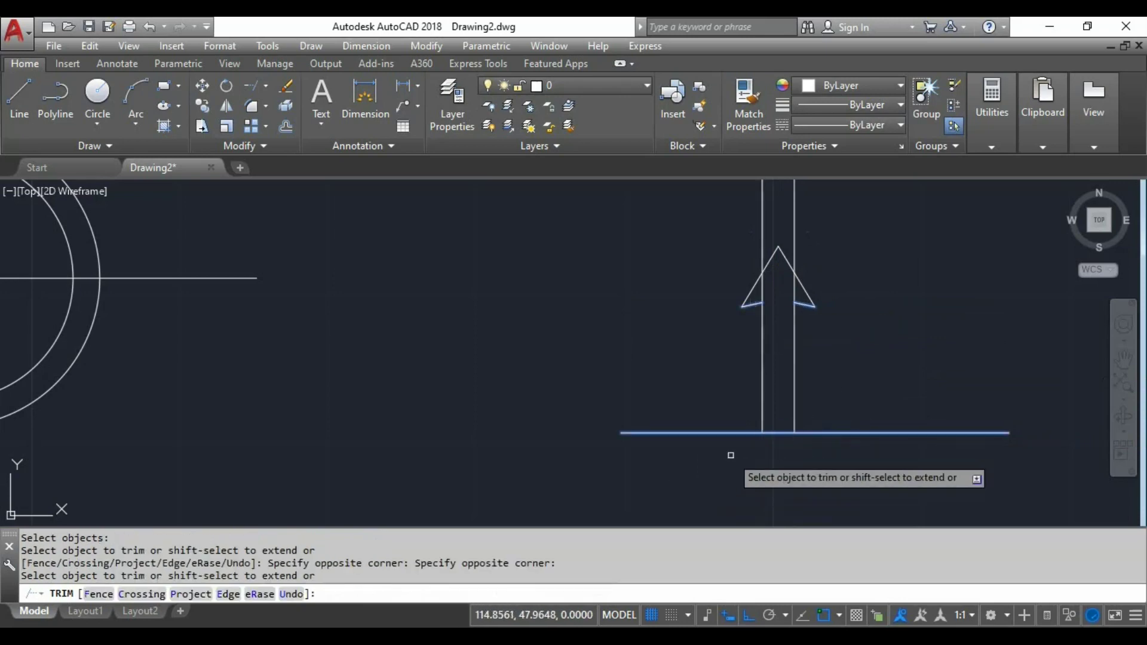
left_click(808, 222)
left_click(674, 207)
key("Return")
Trim the lowest horizontal line on both sides of the shaft so only the arrow's base edge remains
key("Return")
left_click(821, 384)
left_click(689, 396)
key("Return")
left_click(870, 382)
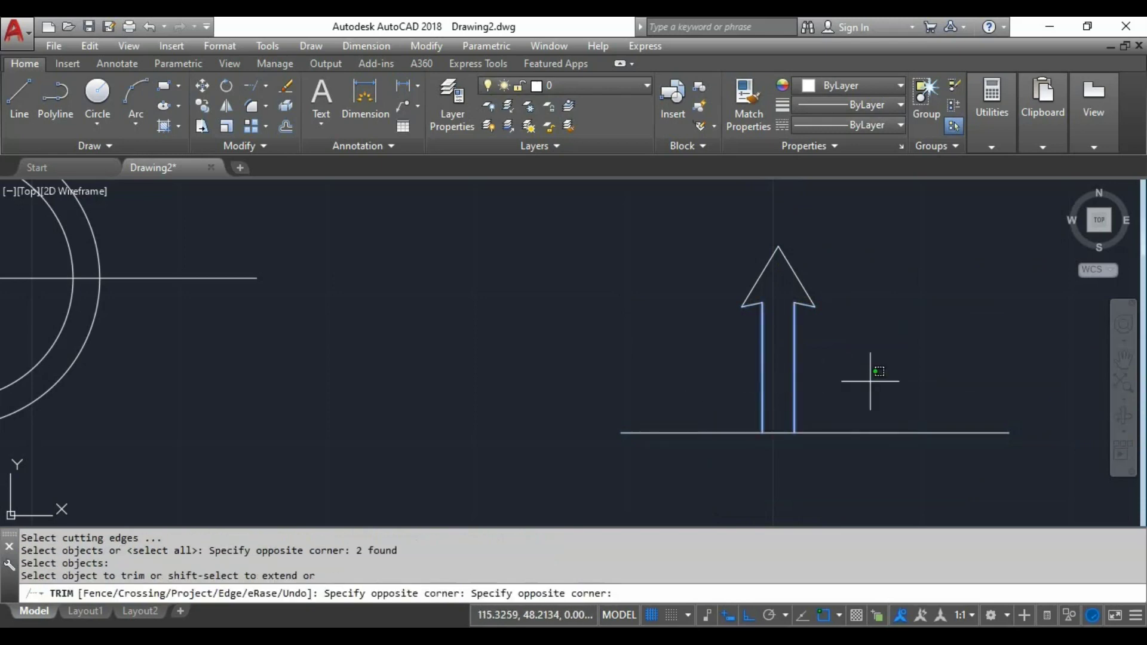
left_click(837, 476)
left_click(704, 409)
left_click(687, 467)
key("Escape")
key("Escape")
Copy the finished upward arrow about 0.6 horizontally to the right, using the shaft's lower-right corner as base point
middle_click_drag(814, 341, 541, 349)
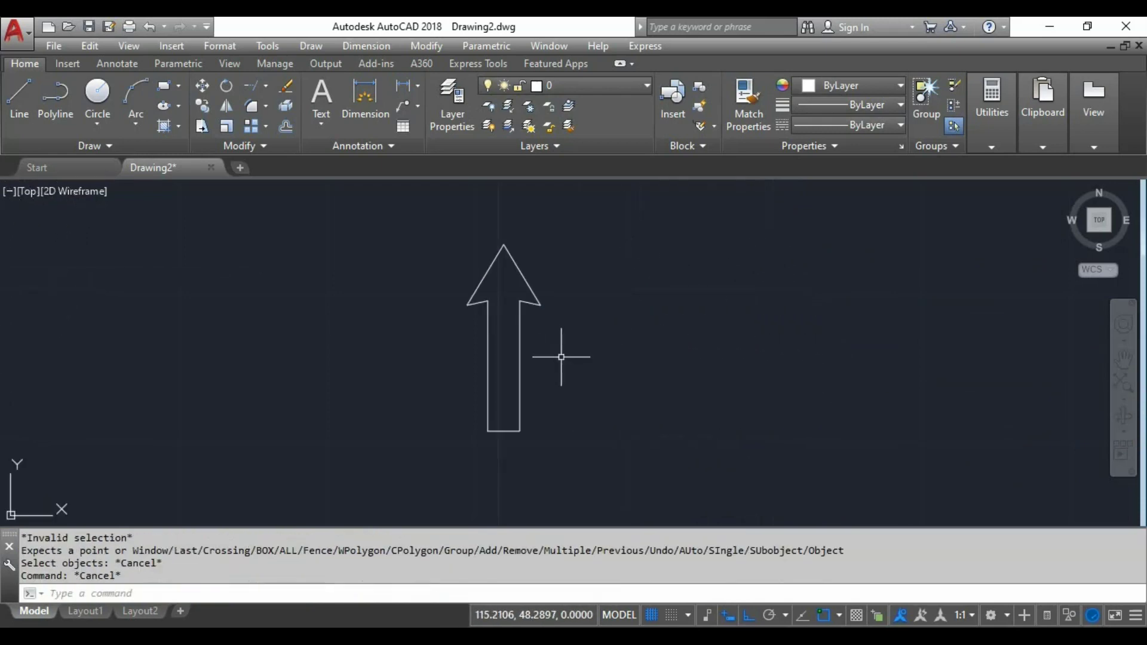
type("co")
key("Return")
left_click(593, 197)
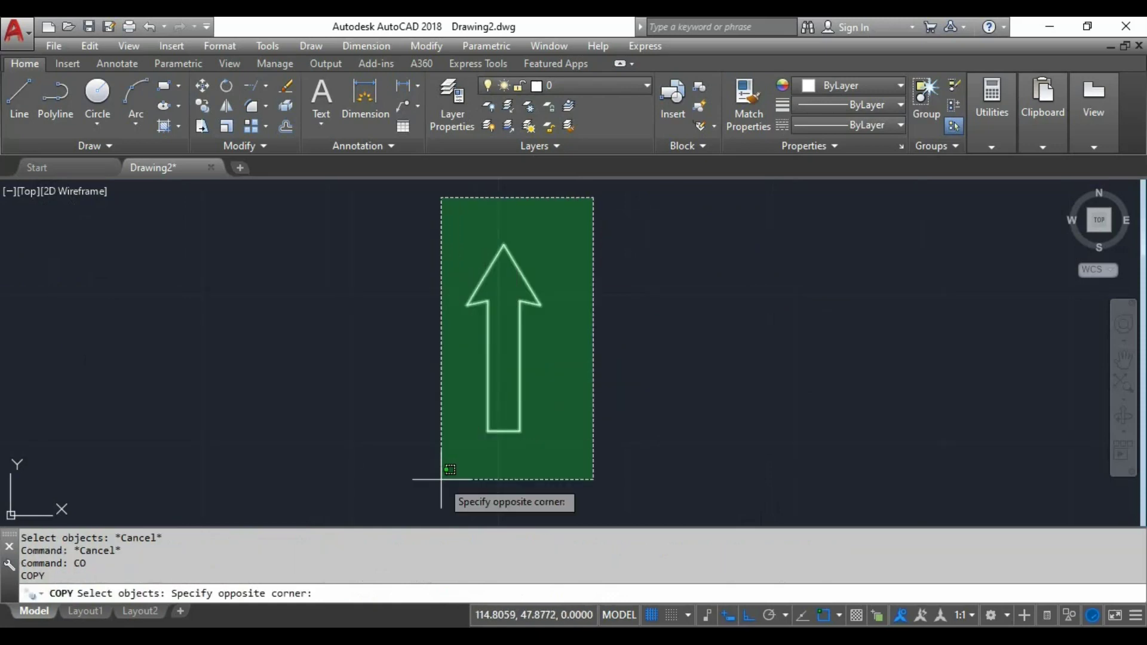
left_click(441, 479)
key("Return")
left_click(520, 430)
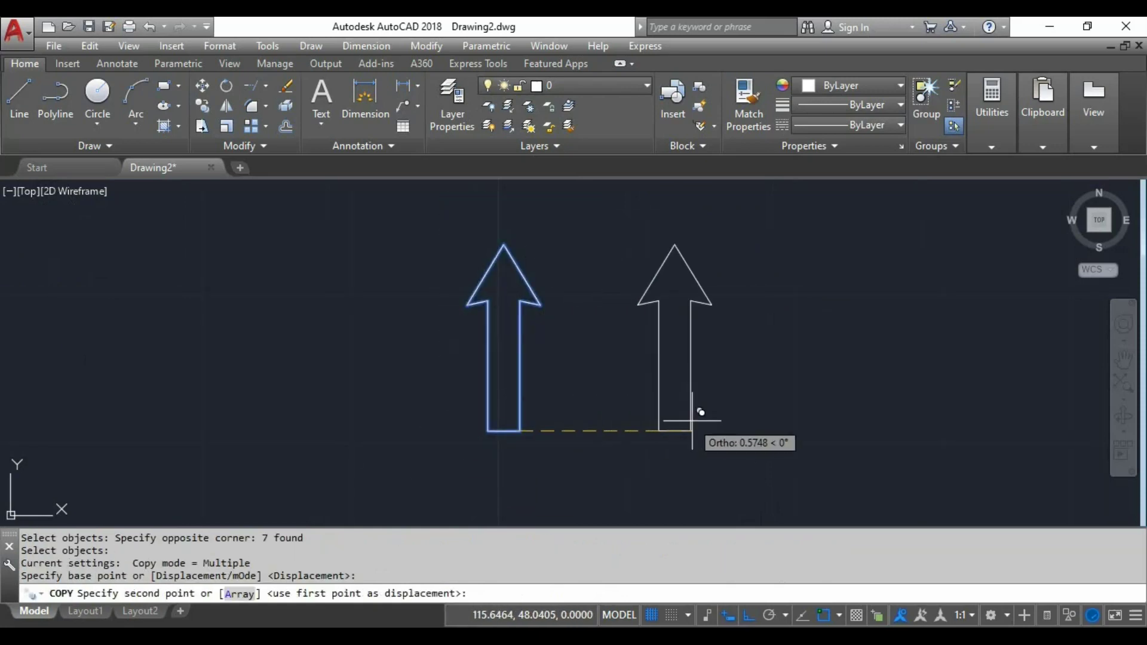
left_click(696, 420)
key("Escape")
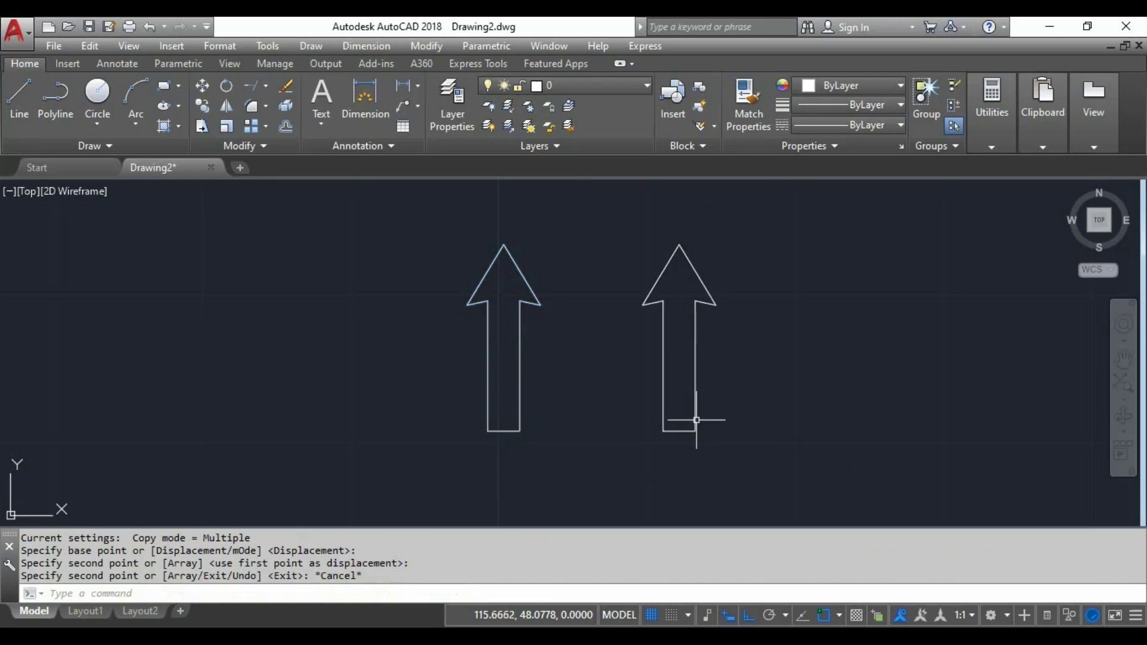
Rotate the copied arrow 180 degrees about its shaft's lower-right corner
left_click(673, 411)
type("r")
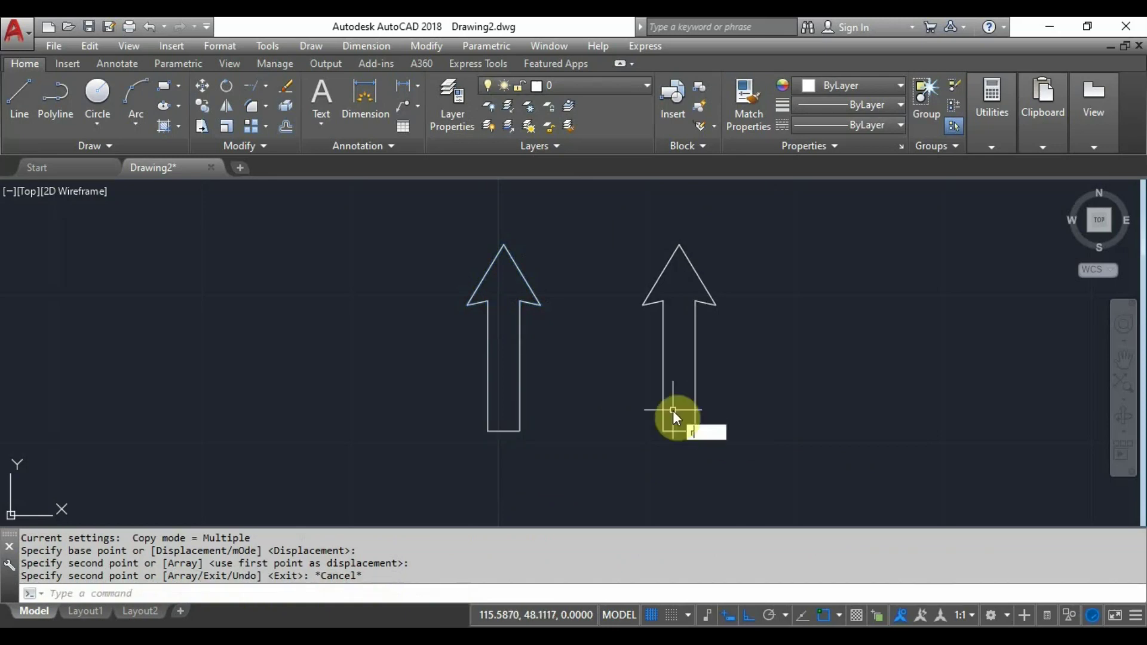
type("o")
key("Return")
left_click(762, 187)
left_click(612, 491)
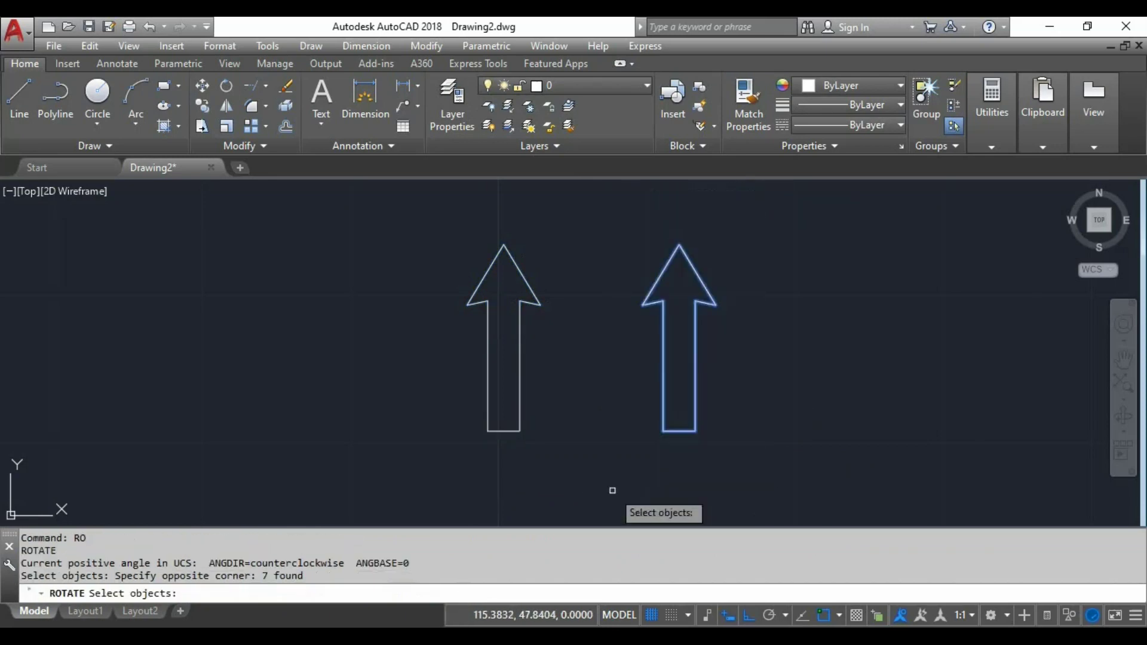
key("Return")
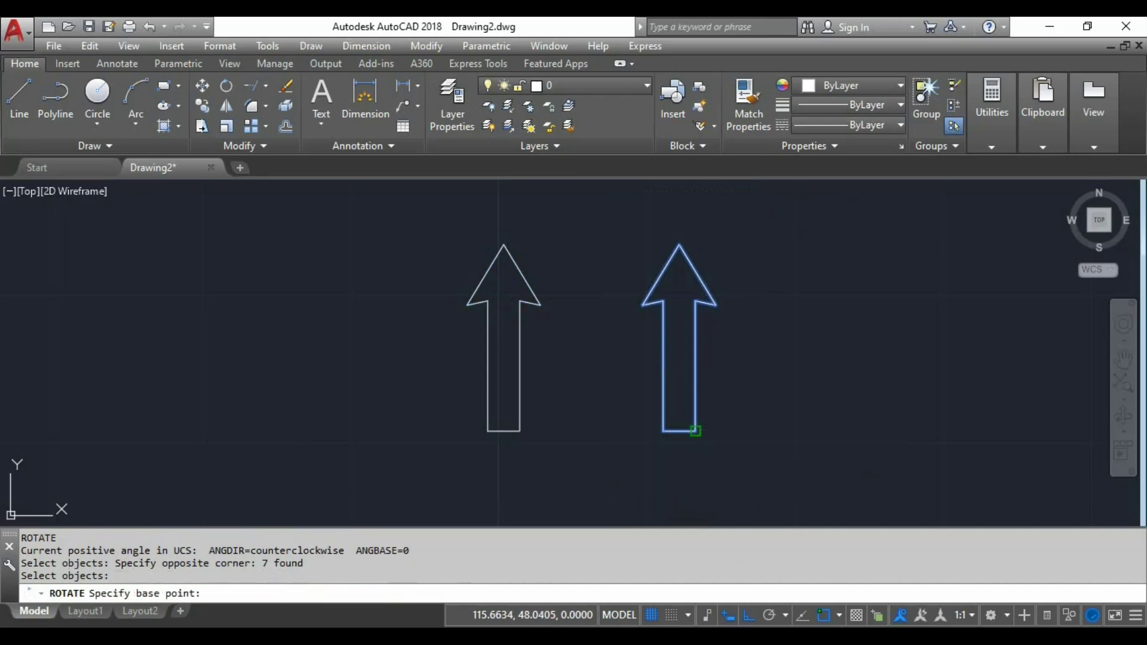
left_click(694, 430)
type("180")
key("Return")
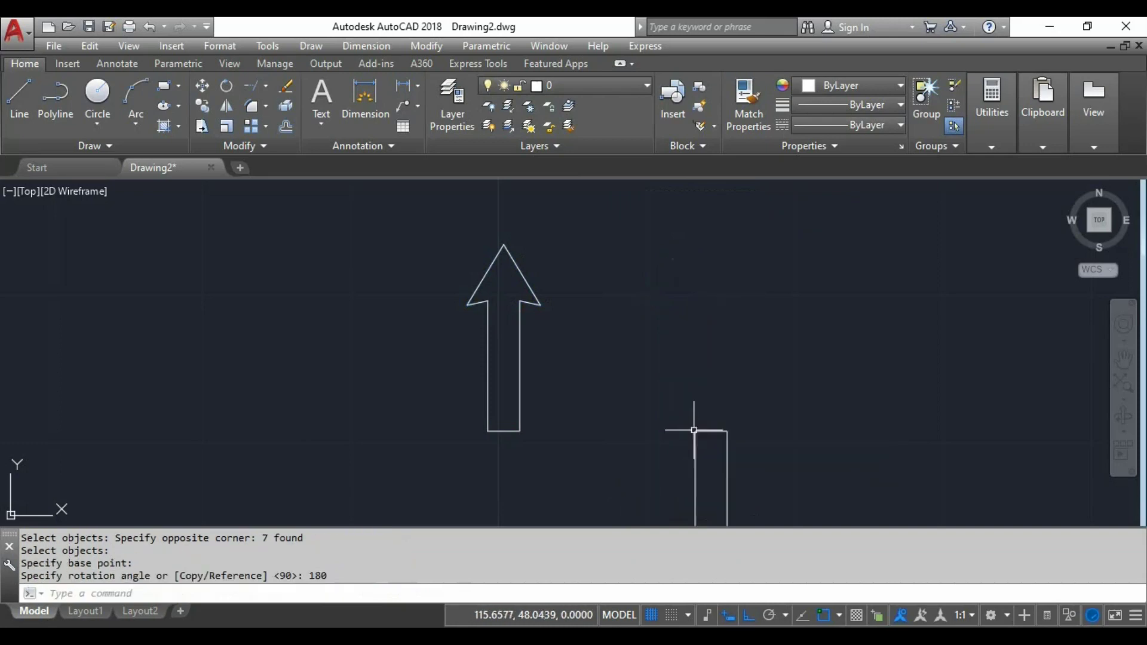
scroll(568, 340, "down", 5)
key("Escape")
key("Escape")
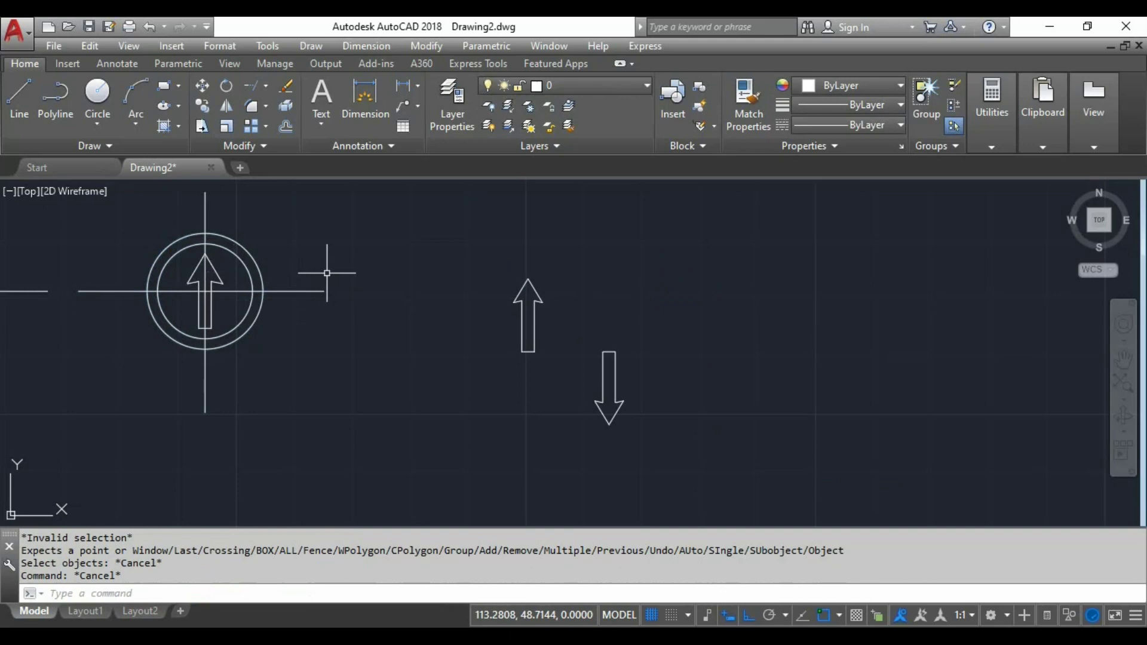
Copy the upward-arrow sign's two circles and both centre lines, without the arrow, horizontally to beyond the two loose arrows
type("co")
key("Return")
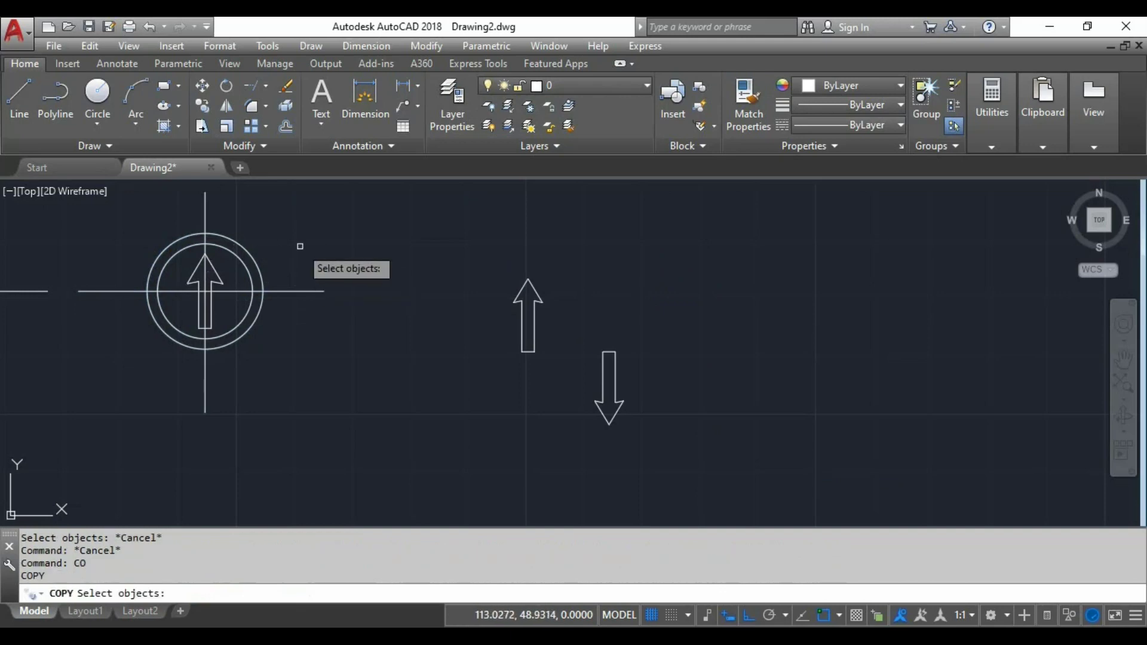
left_click(294, 210)
left_click(242, 341)
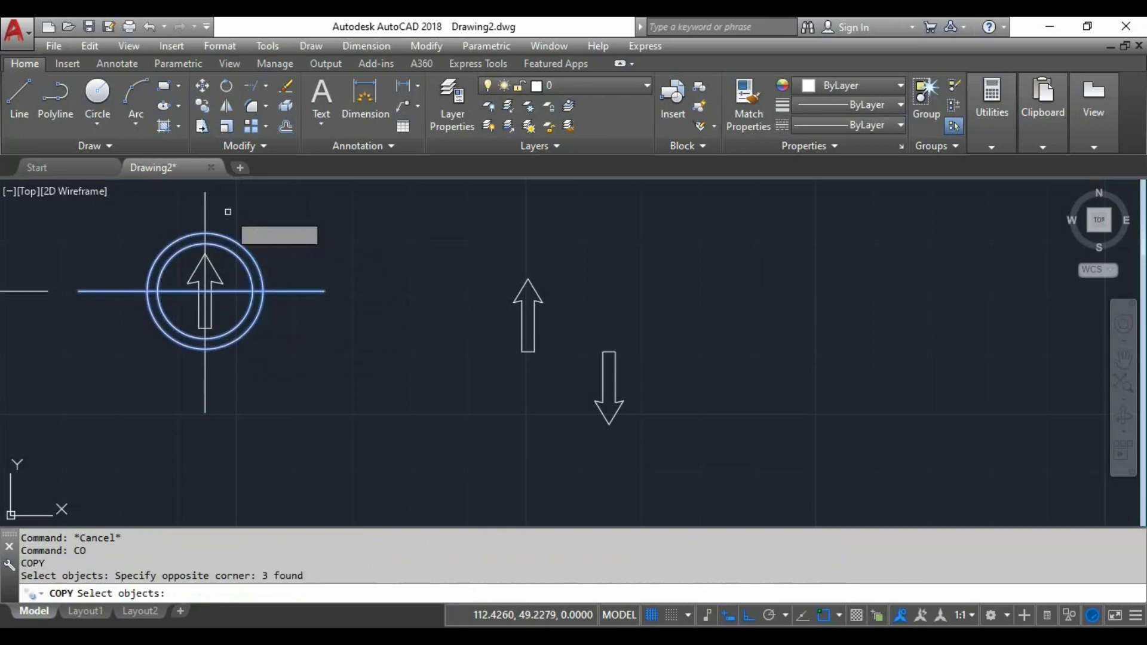
left_click(228, 211)
left_click(149, 216)
key("Return")
left_click(214, 276)
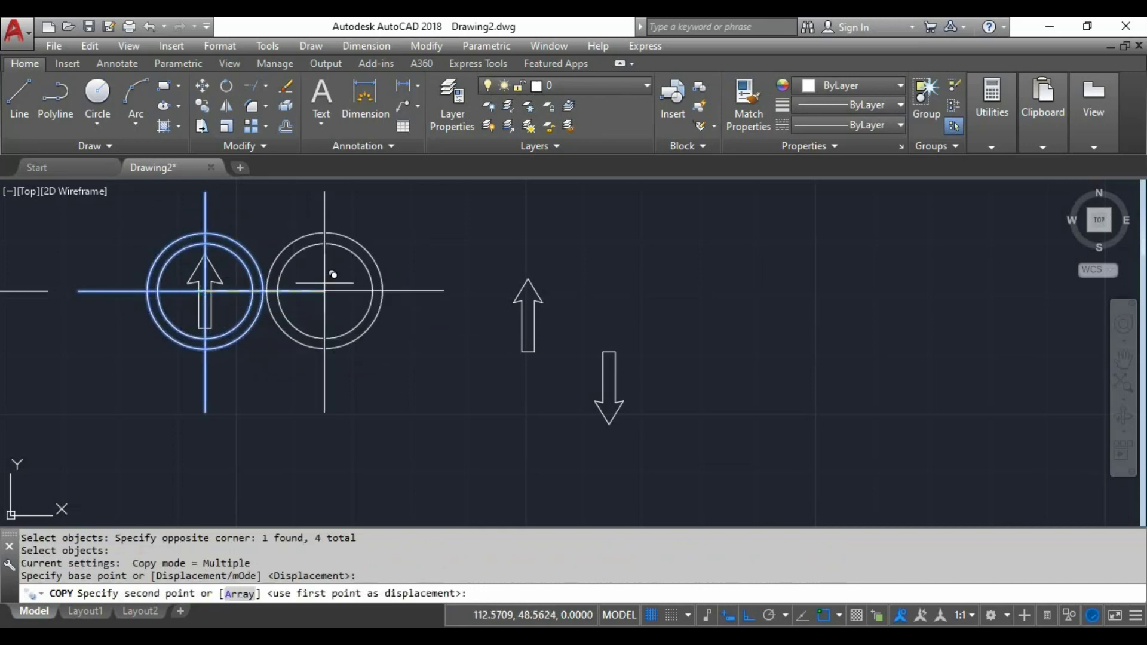
left_click(776, 291)
key("Return")
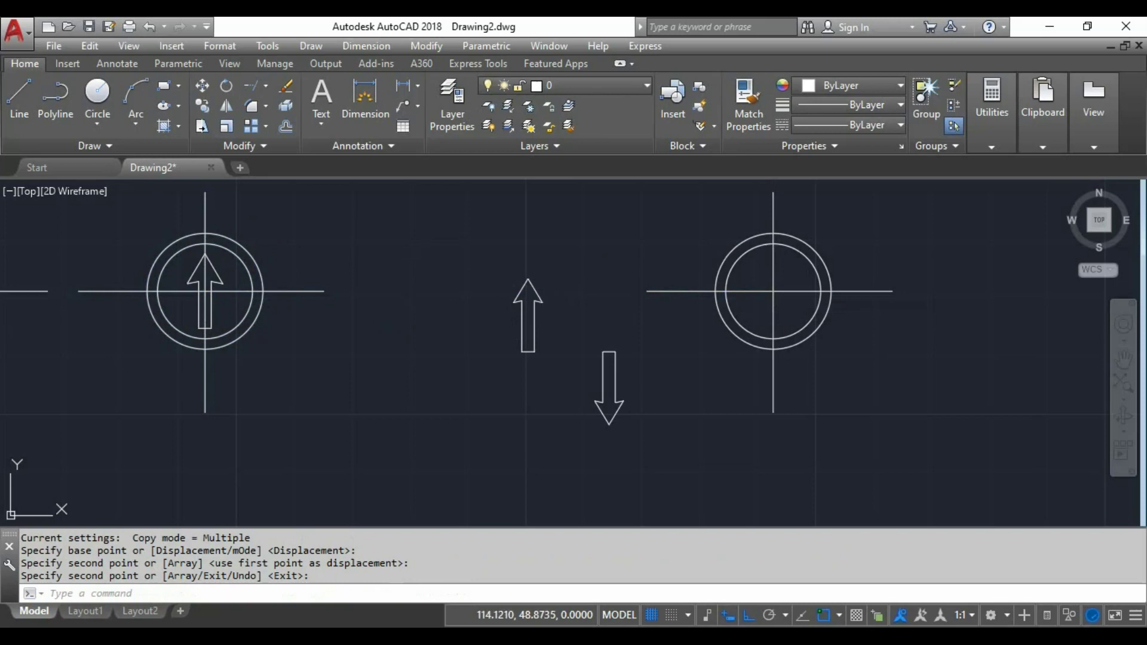
key("Return")
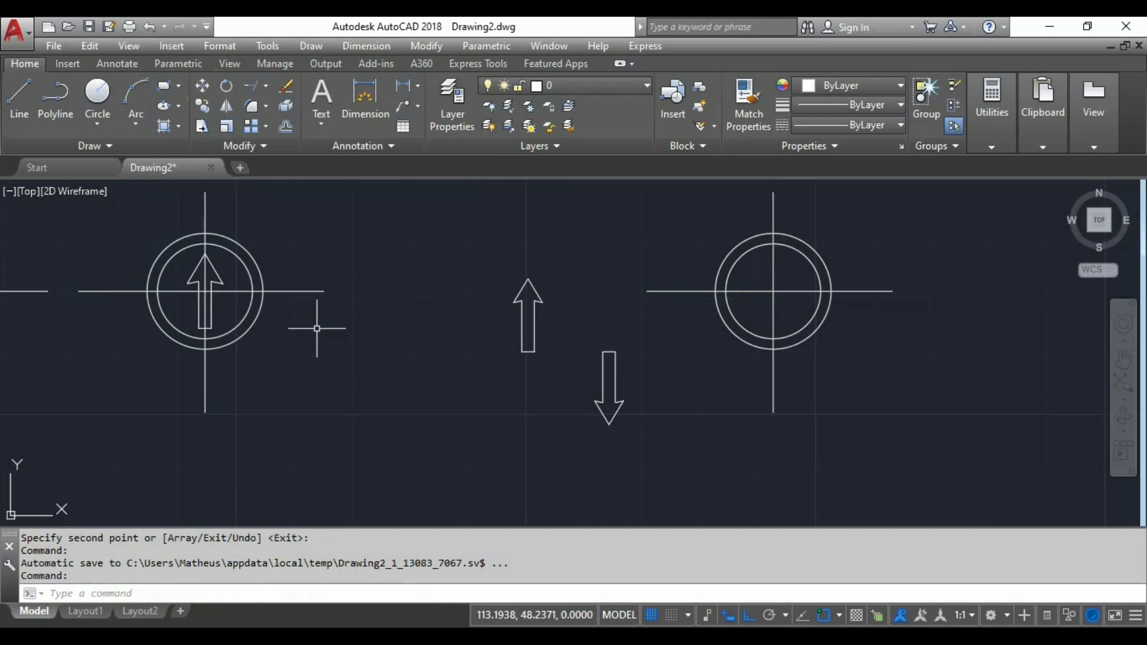
Offset the copied circles' horizontal centre line 0.30 above and 0.30 below
mouse_move(317, 328)
middle_mouse_down()
mouse_move(378, 340)
mouse_move(298, 371)
middle_mouse_up()
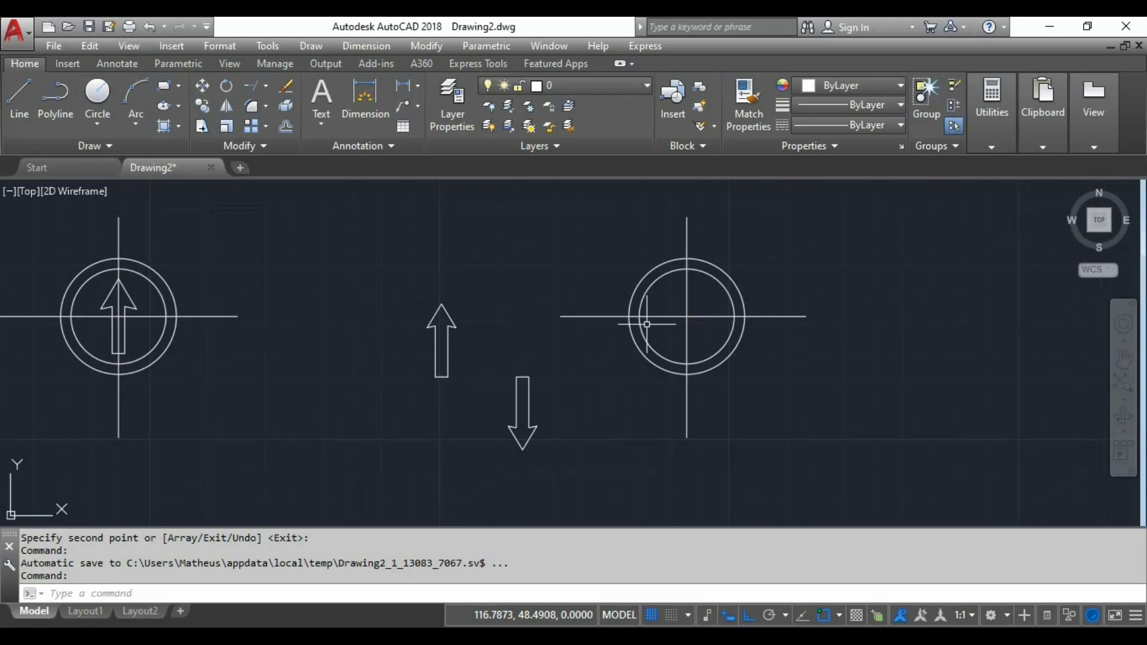
middle_click_drag(646, 325, 617, 315)
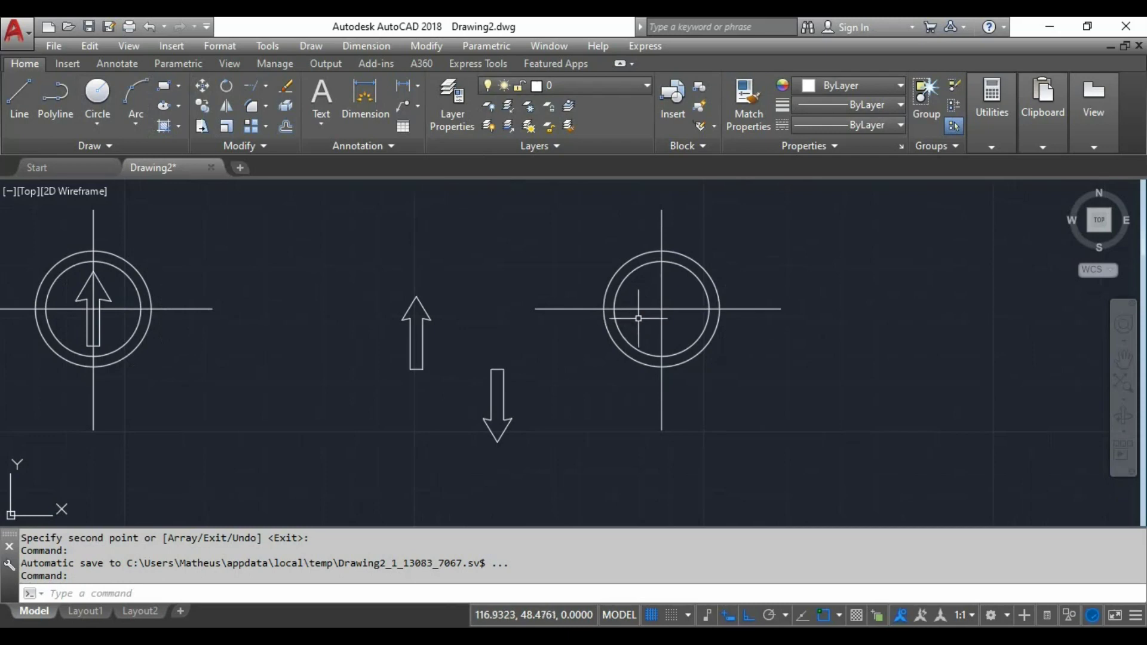
scroll(681, 297, "up", 2)
key("Escape")
type("o")
key("Return")
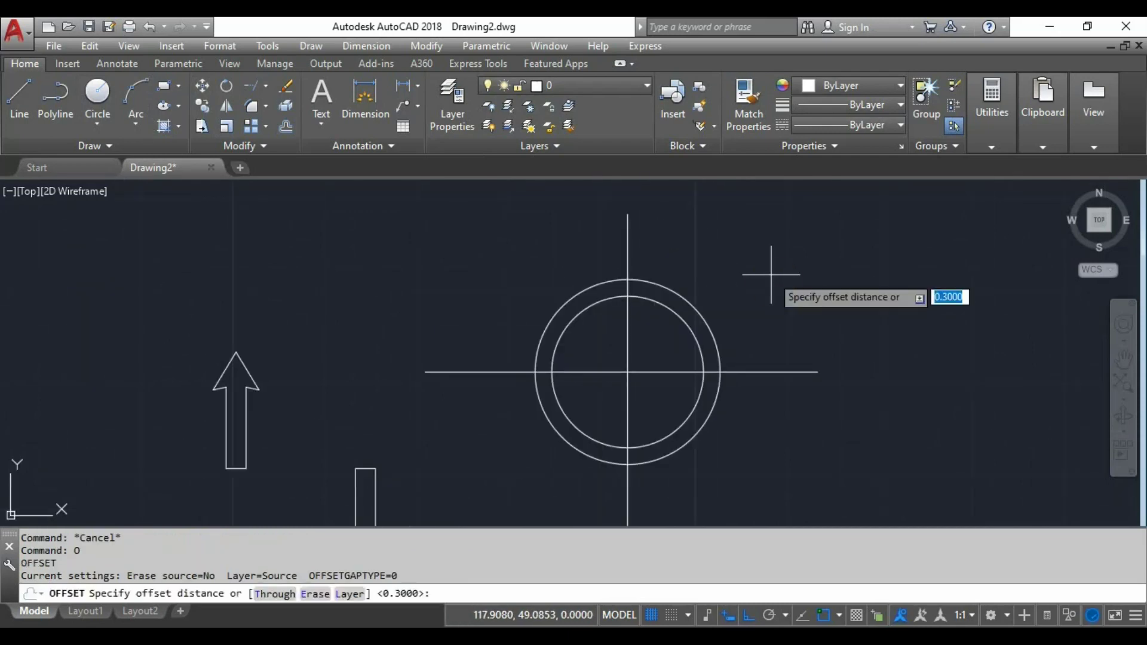
type(".30")
key("Return")
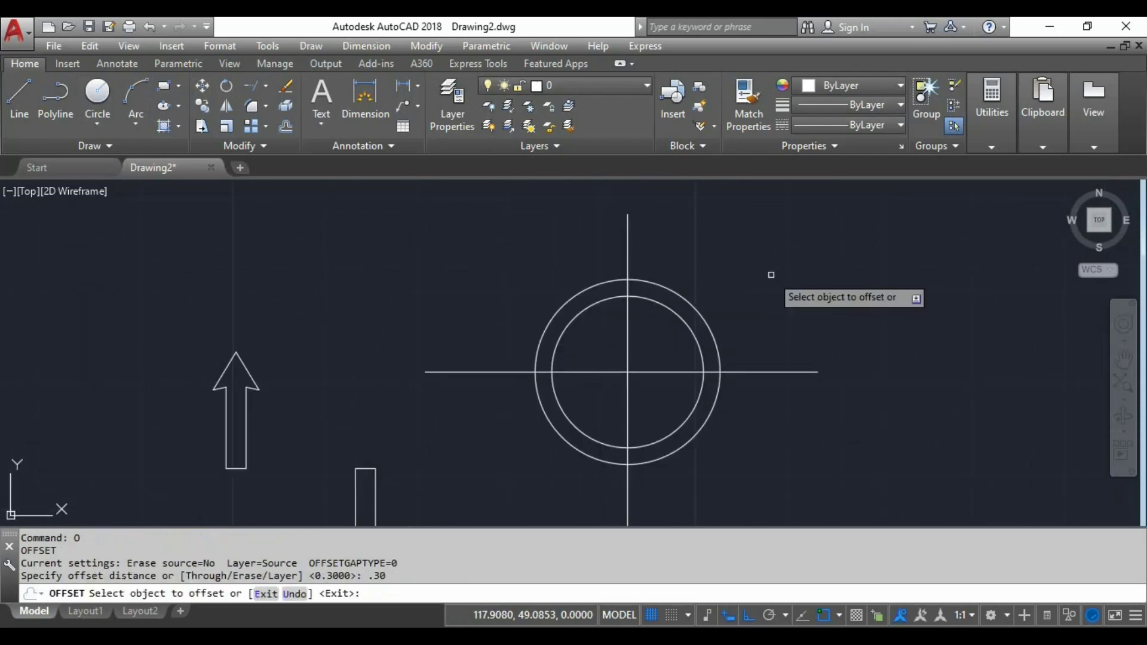
left_click(597, 371)
left_click(597, 339)
left_click(649, 371)
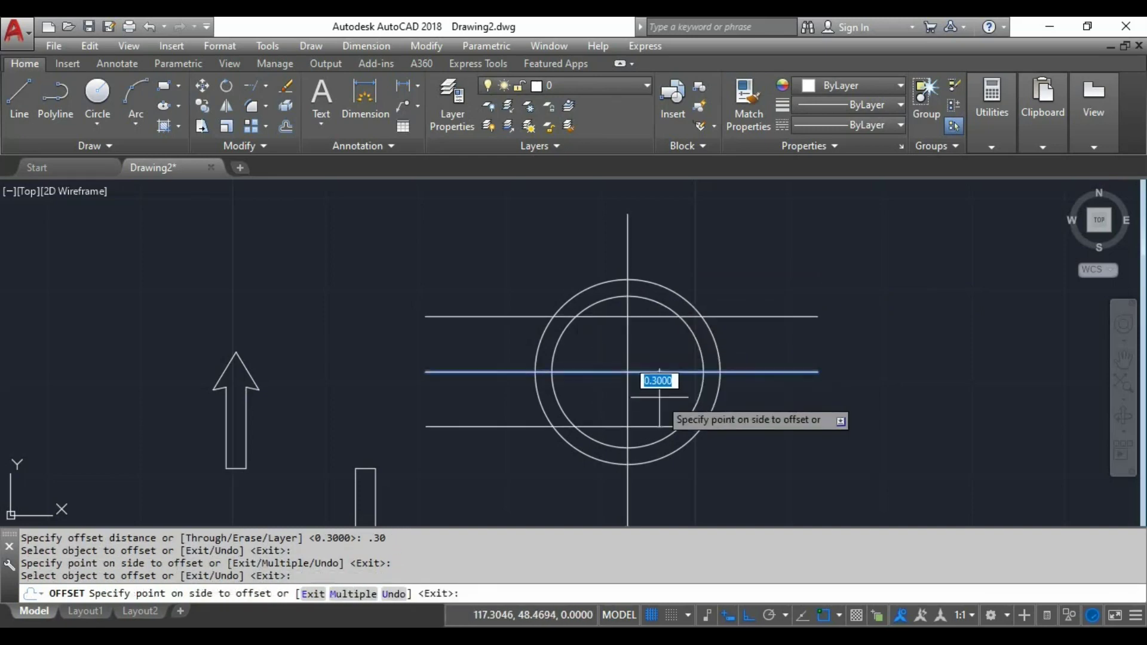
left_click(660, 410)
key("Return")
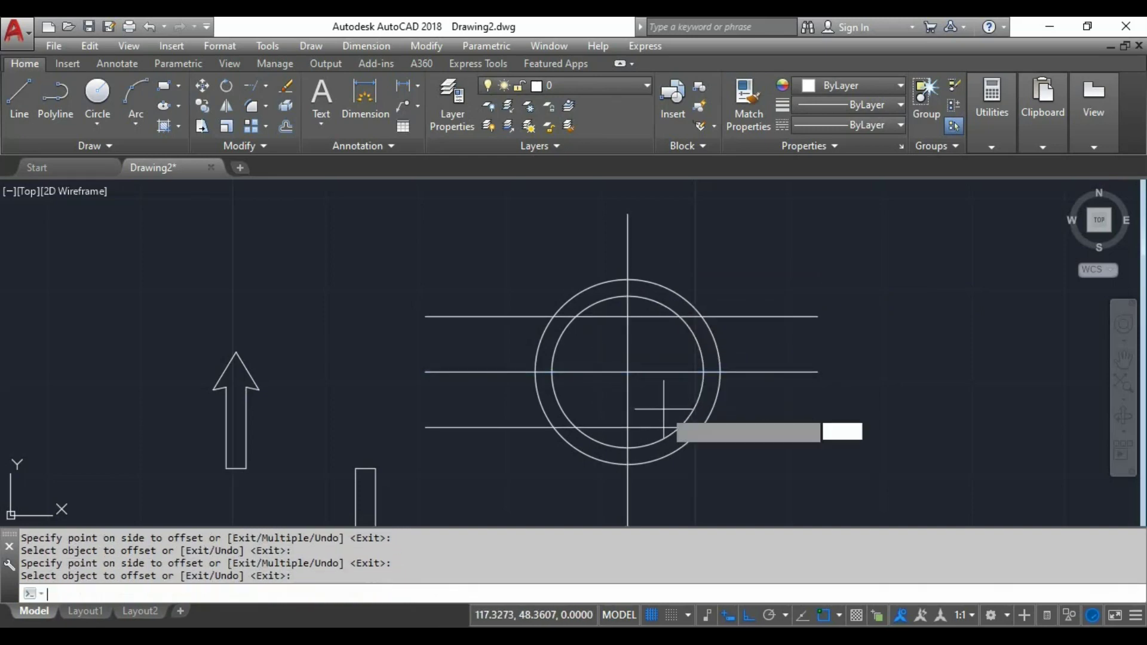
Offset the copied circles' vertical centre line 0.085 to the left and 0.085 to the right
key("Return")
type(".085")
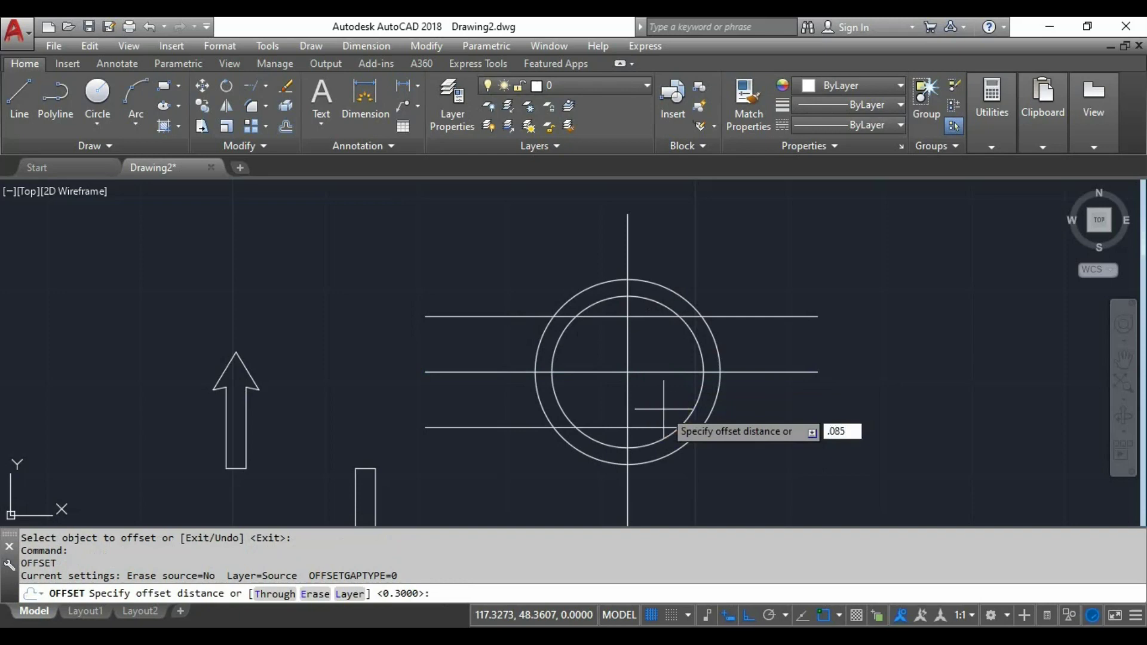
key("Return")
left_click(627, 351)
left_click(620, 358)
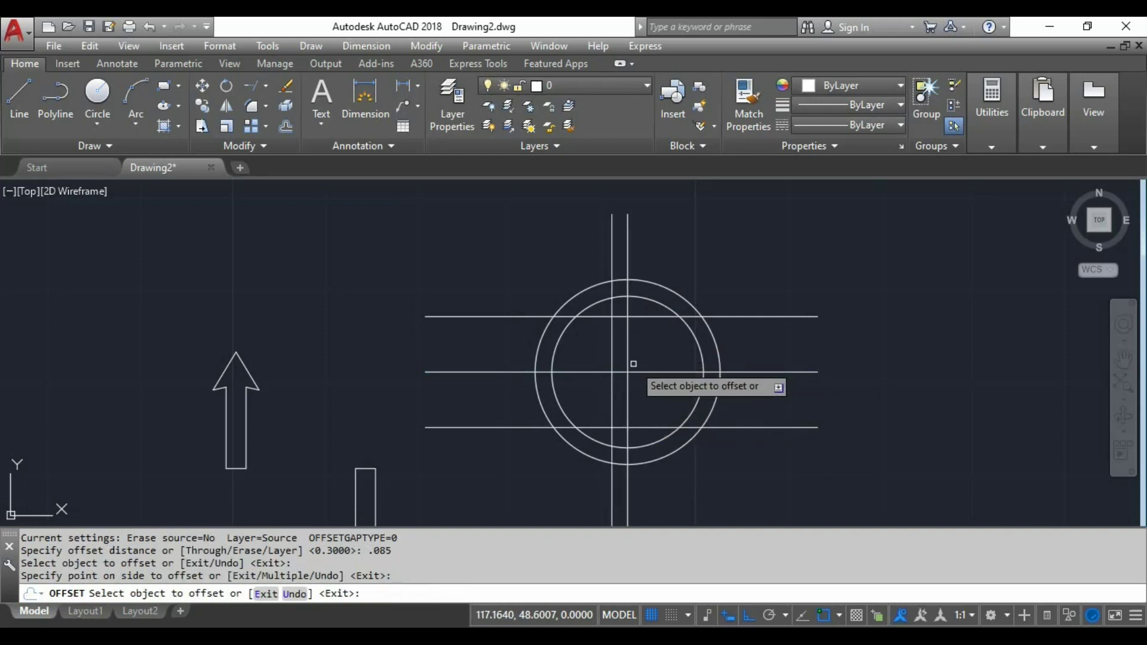
left_click(626, 357)
left_click(651, 351)
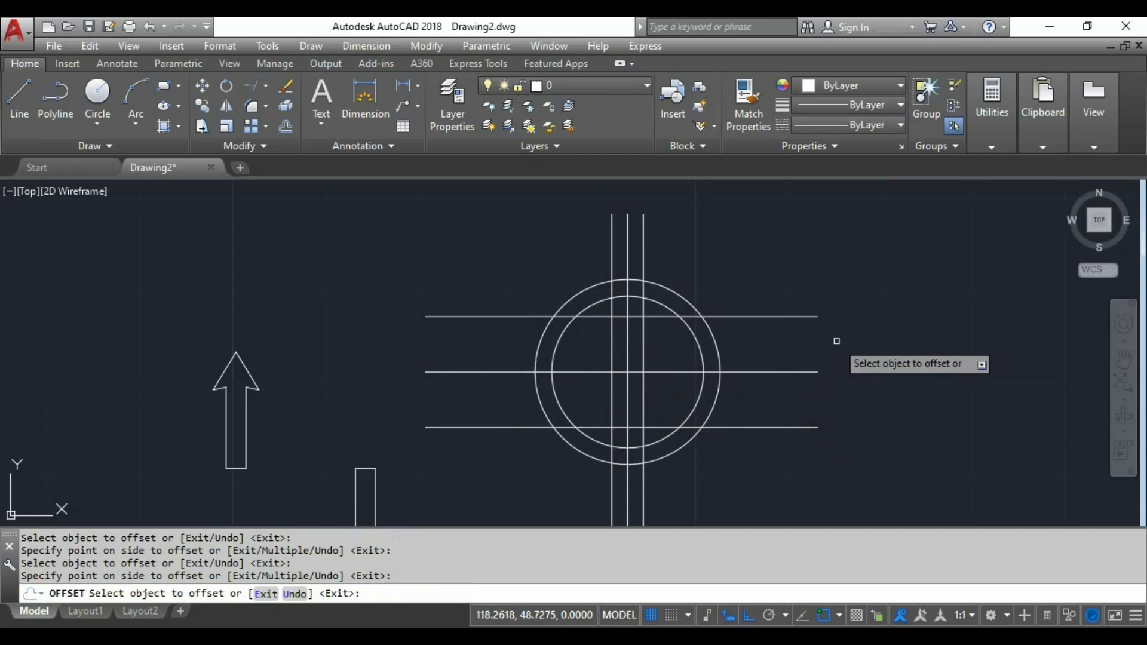
key("Return")
key("Escape")
key("Escape")
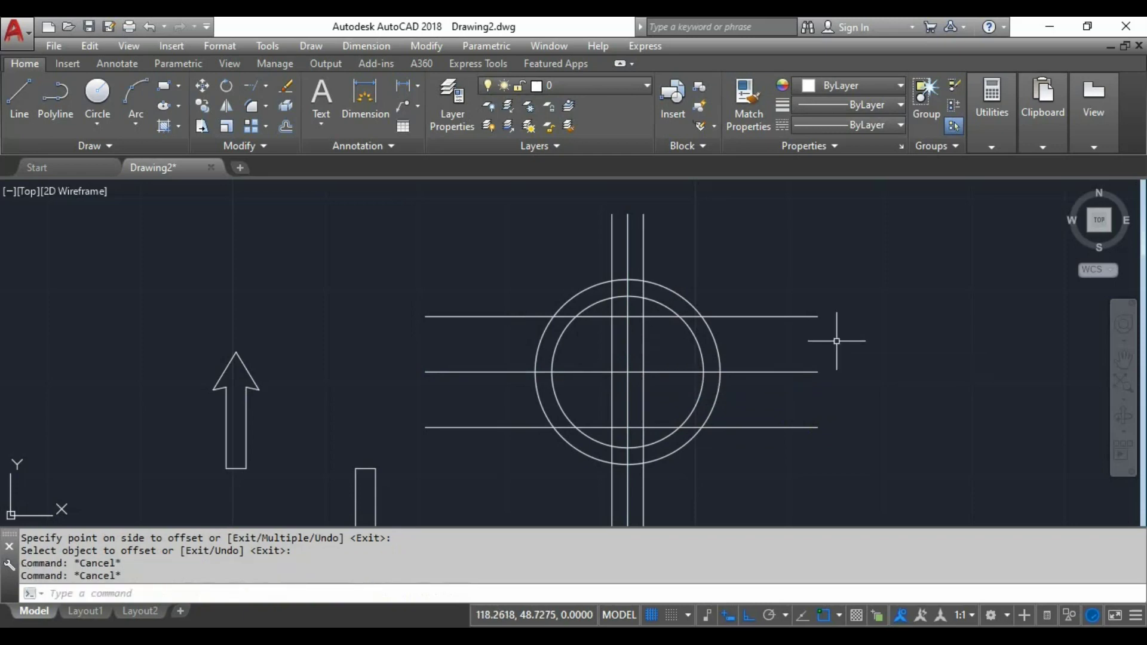
Move the downward arrow by its shaft's upper-right corner to the intersection of the left vertical and upper horizontal offset lines inside the circles
type("M")
key("Return")
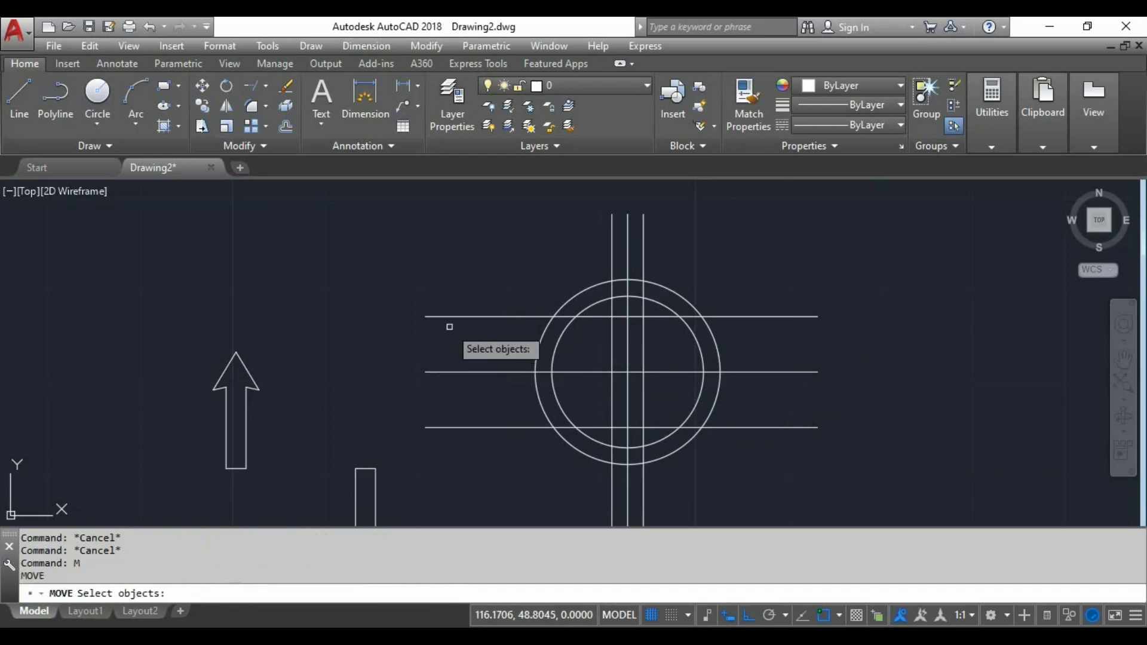
mouse_move(448, 328)
middle_mouse_down()
mouse_move(425, 274)
mouse_move(430, 214)
middle_mouse_up()
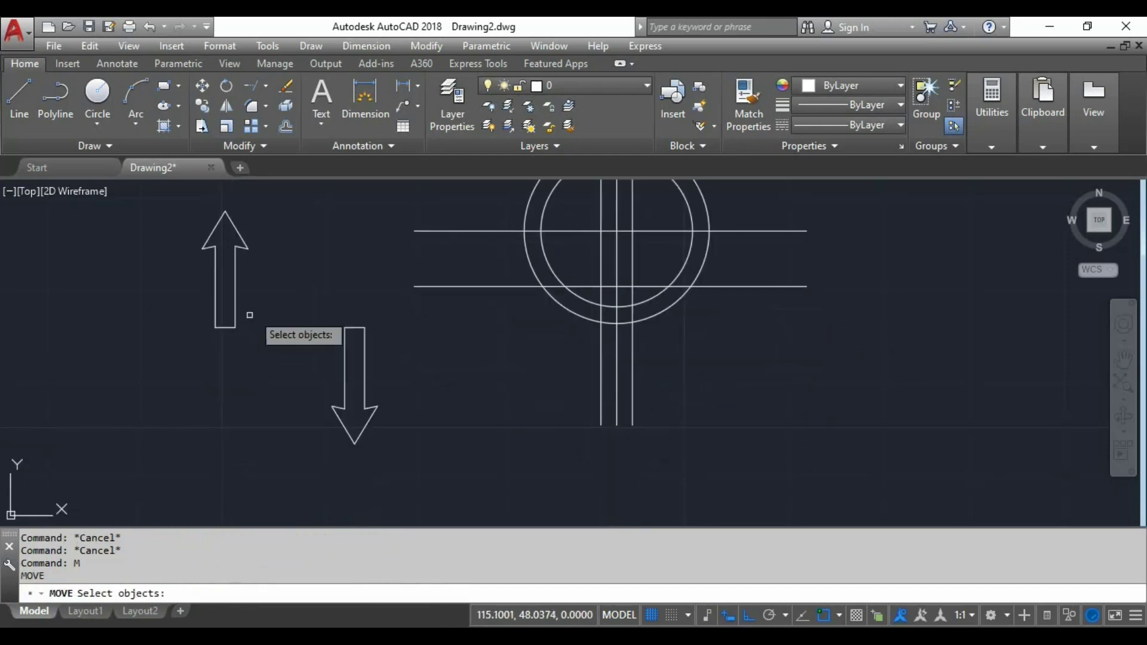
left_click(284, 296)
left_click(442, 470)
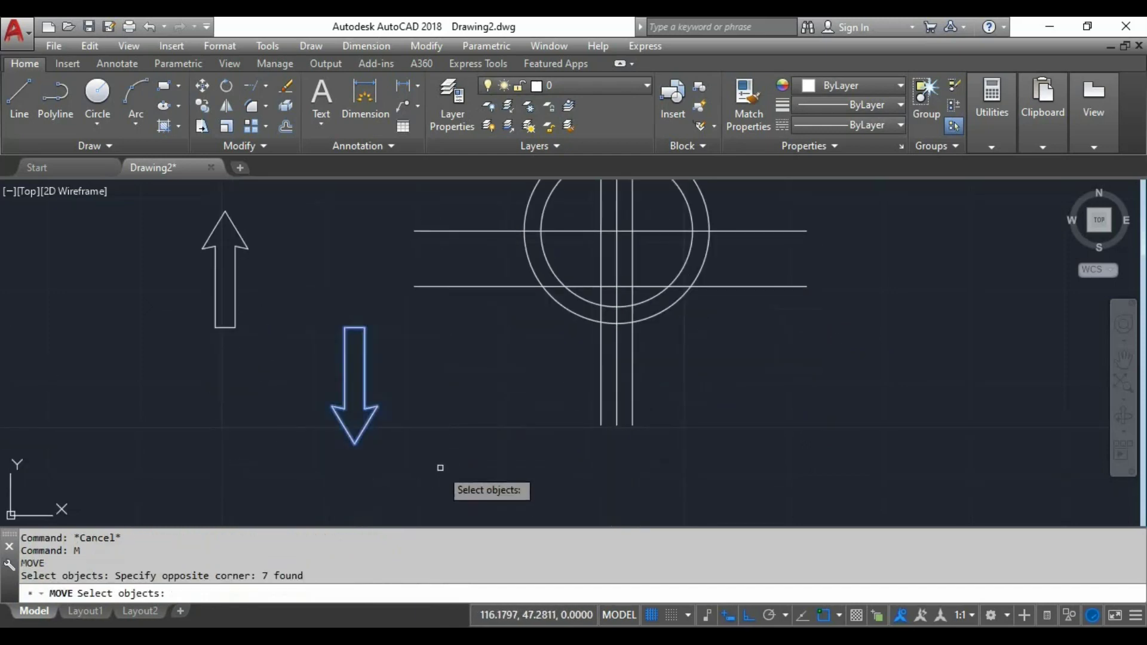
key("Return")
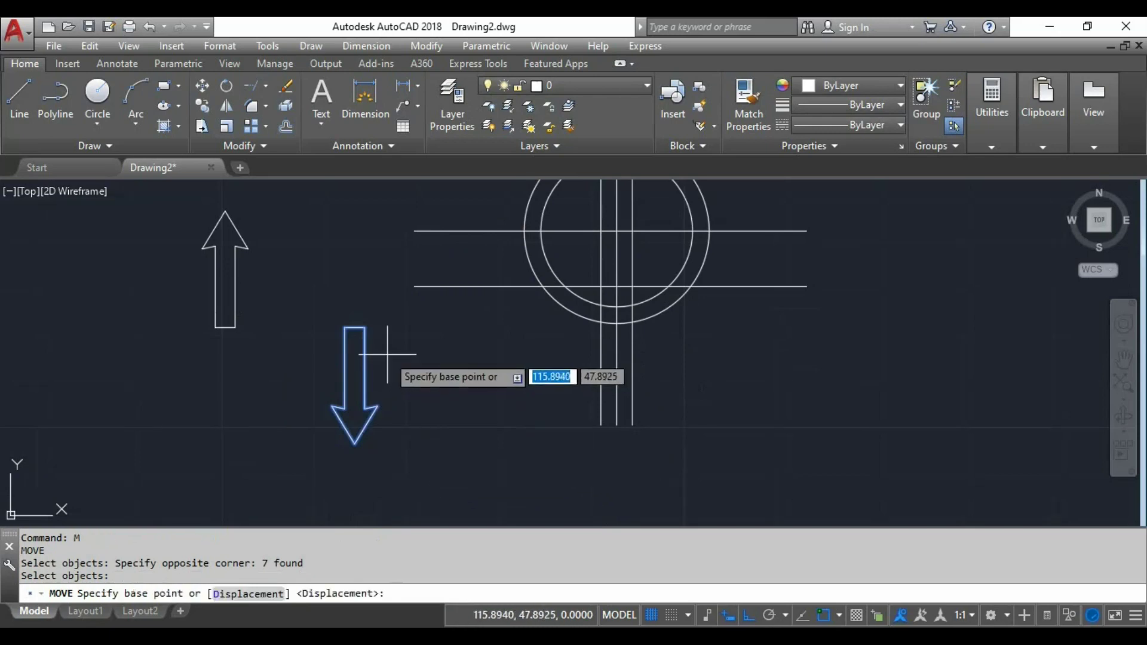
left_click(365, 327)
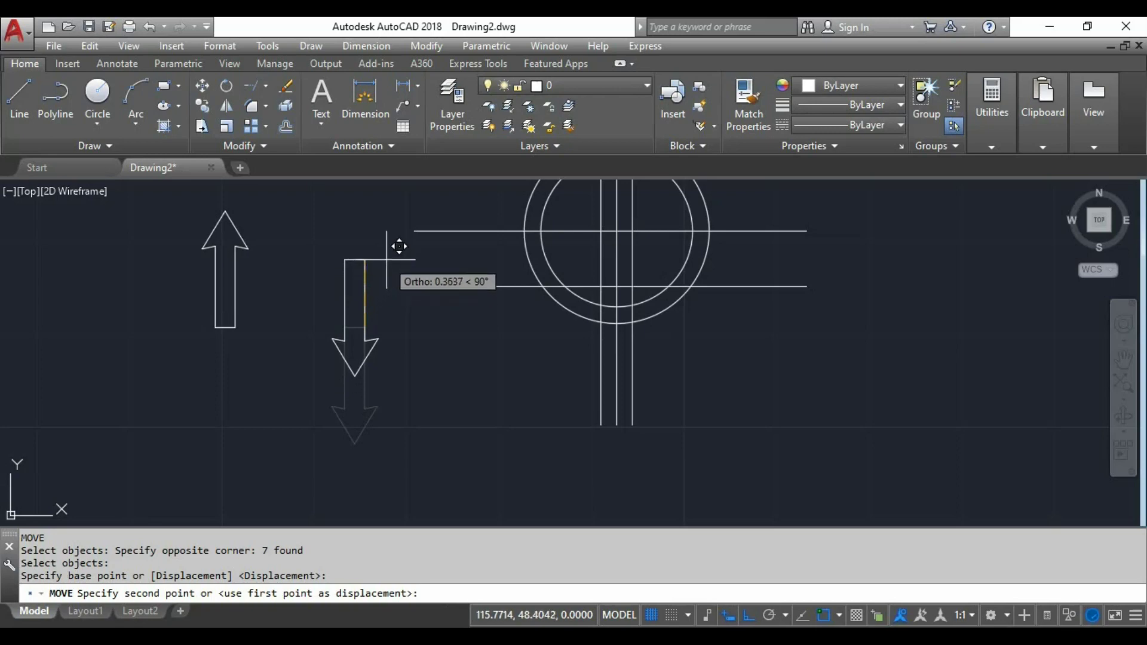
middle_click_drag(405, 226, 349, 274)
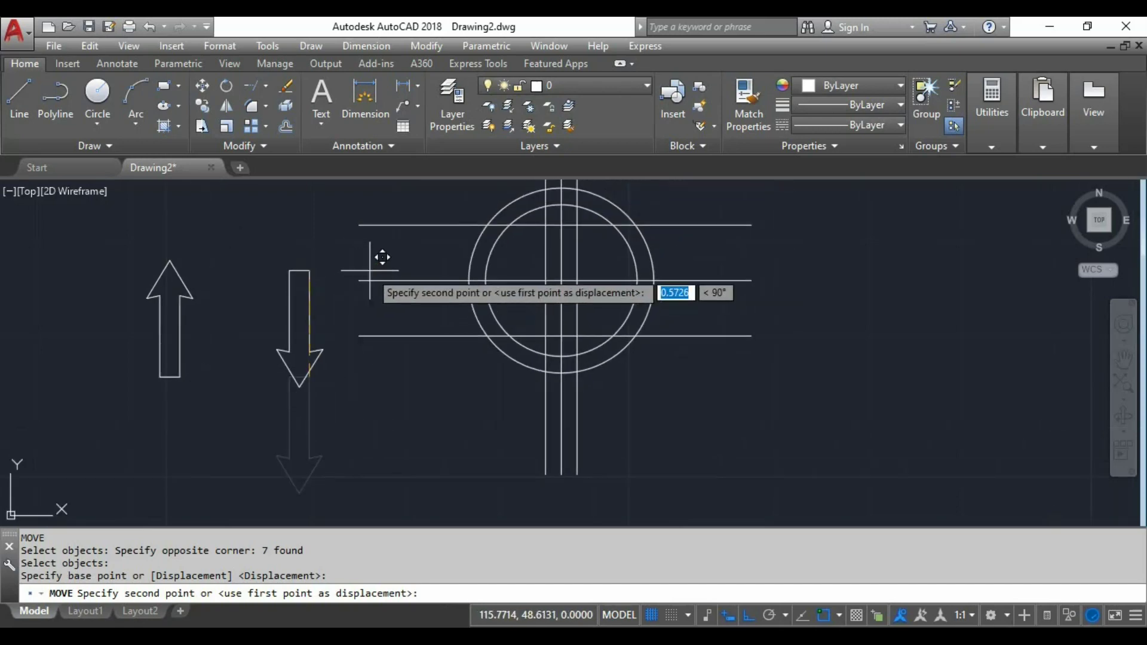
left_click(545, 225)
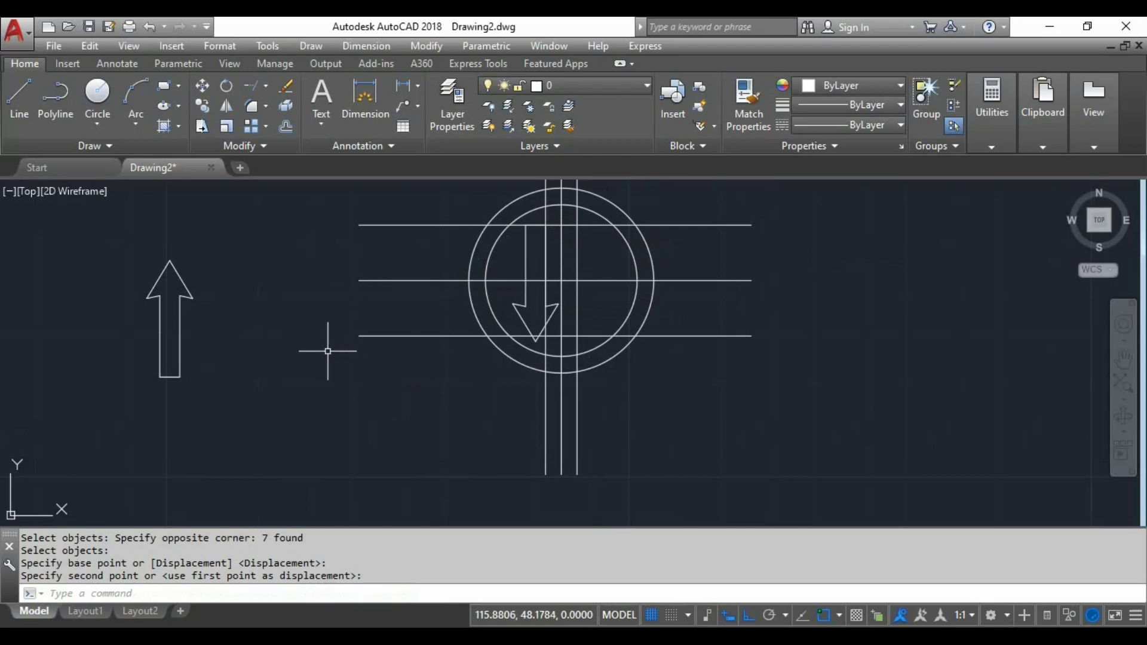
Move the upward arrow by its shaft's lower-left corner to the intersection of the right vertical and lower horizontal offset lines
key("Return")
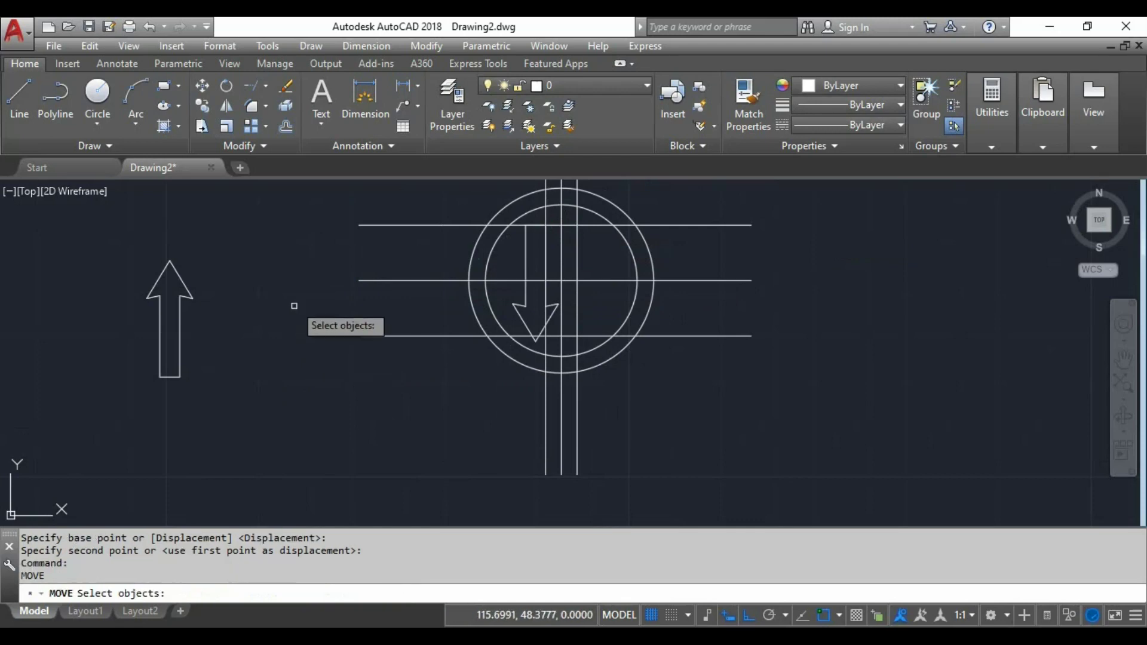
left_click(247, 224)
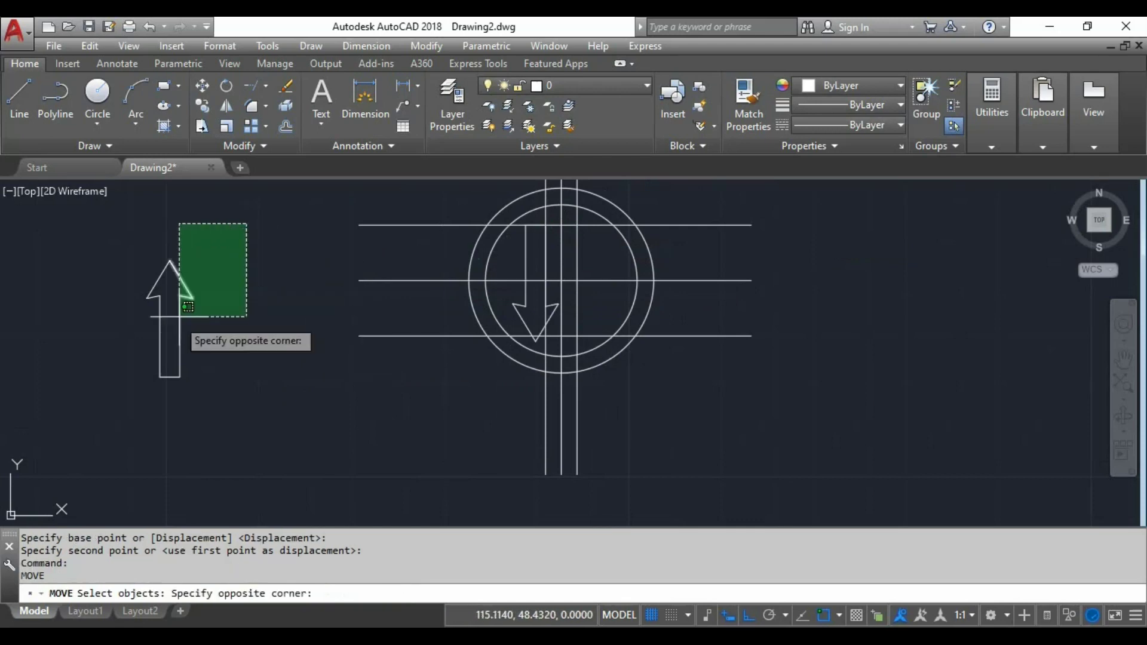
left_click(123, 413)
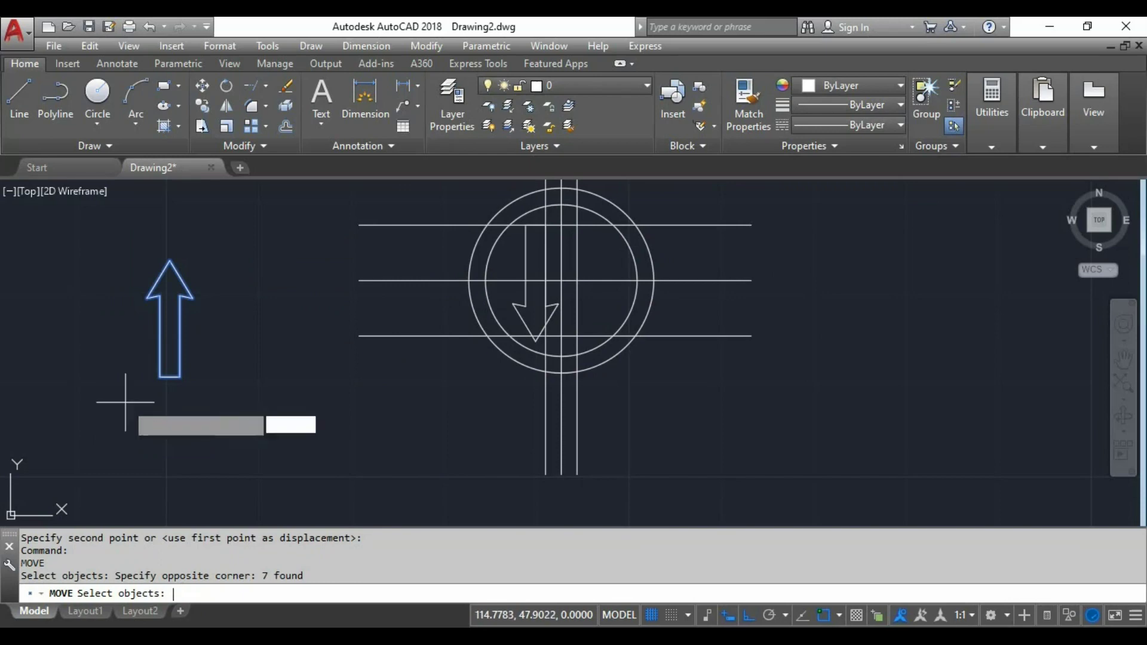
key("Return")
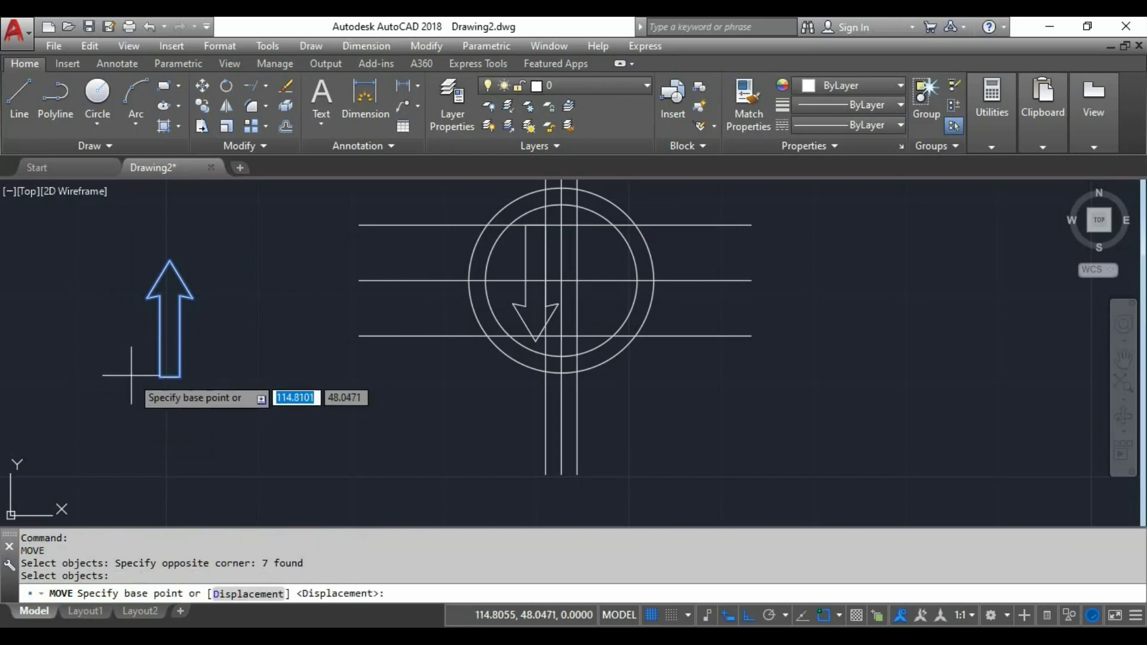
left_click(159, 376)
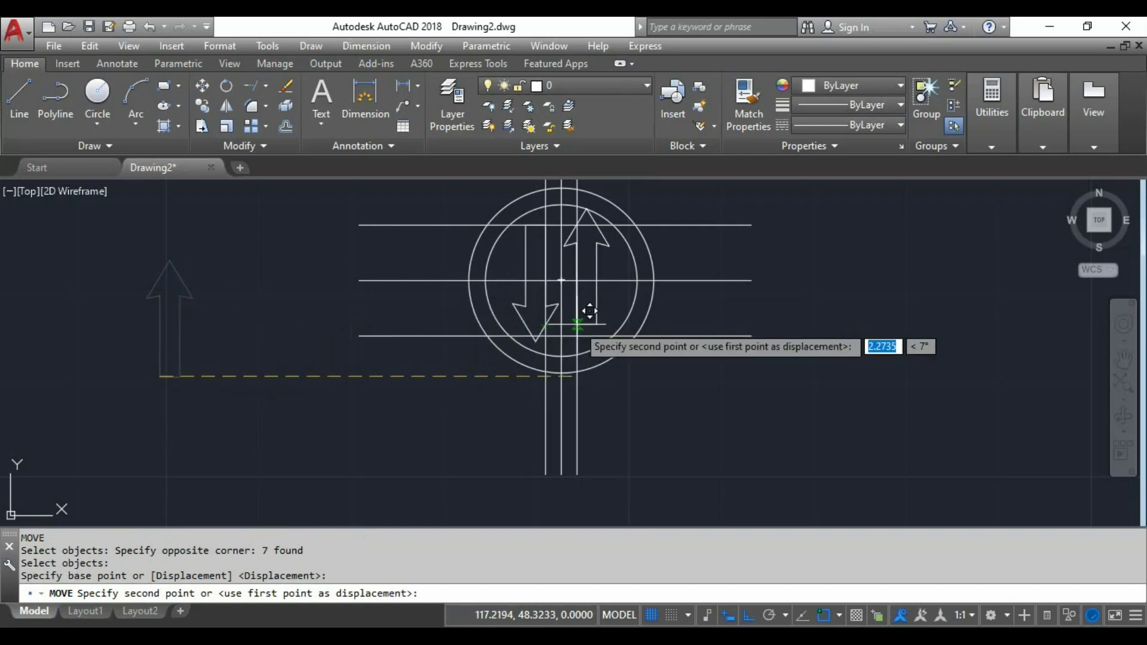
left_click(581, 336)
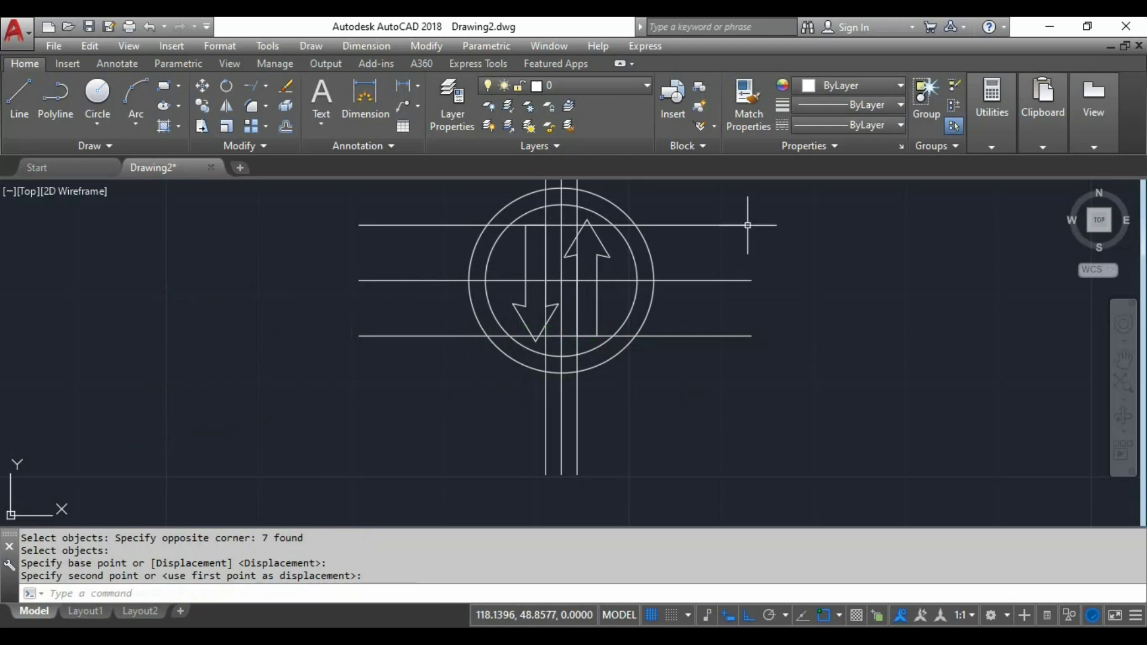
Erase the horizontal and vertical offset lines around the two arrows, keeping both centre lines of the circles
left_click(772, 196)
left_click(725, 356)
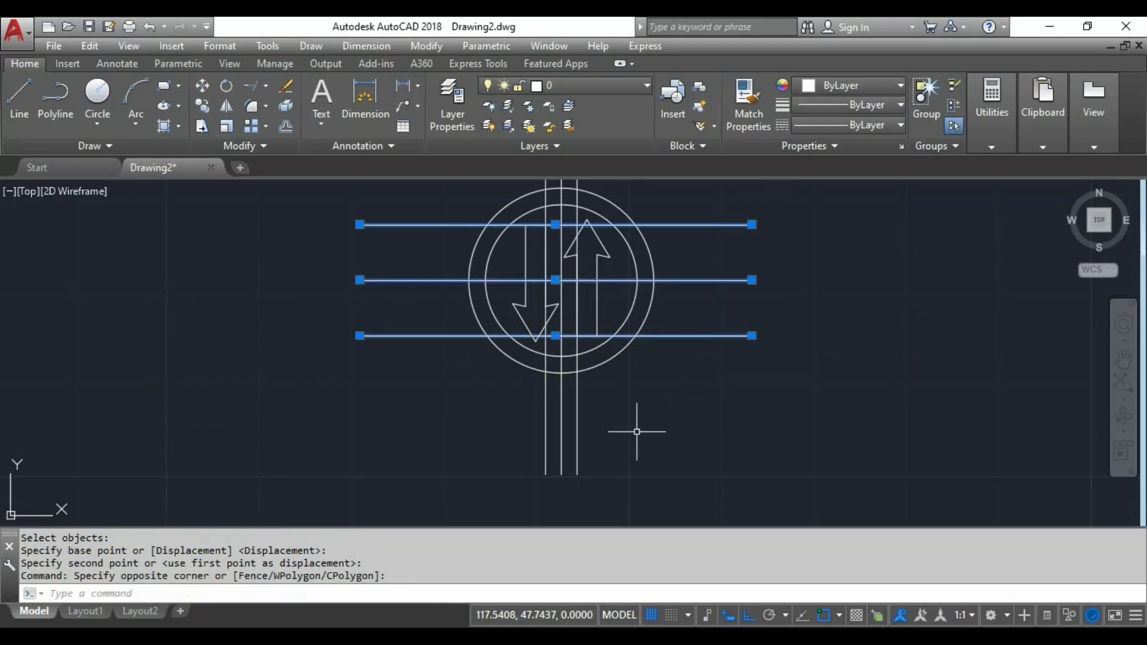
left_click(577, 407)
left_click(545, 414)
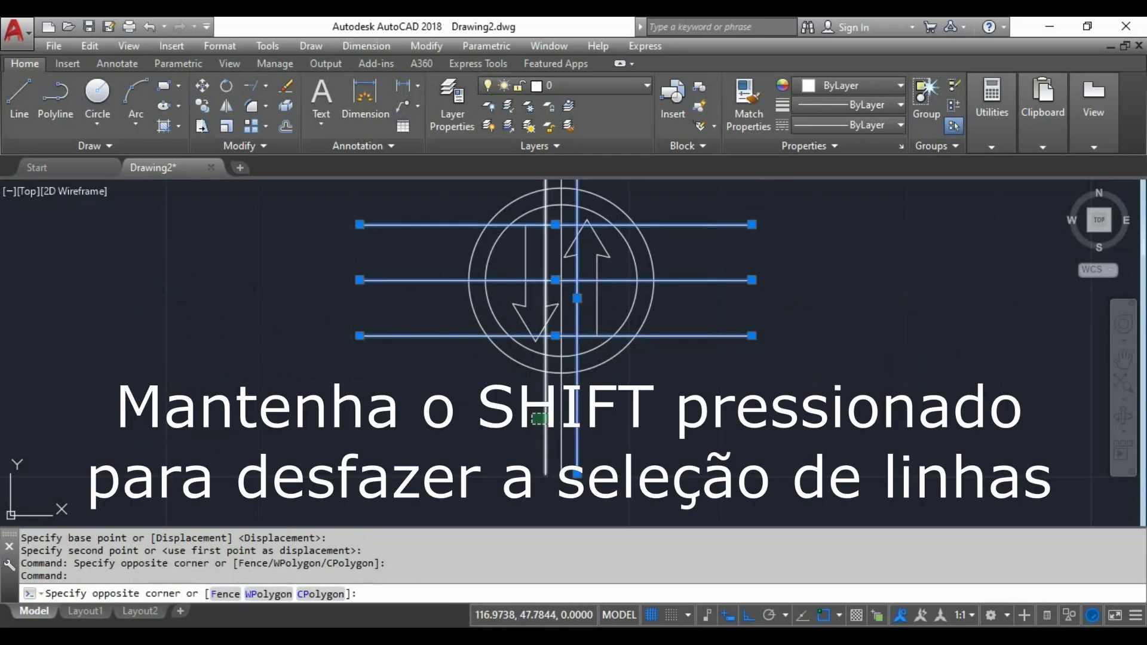
left_click(704, 280, "shift")
key("Delete")
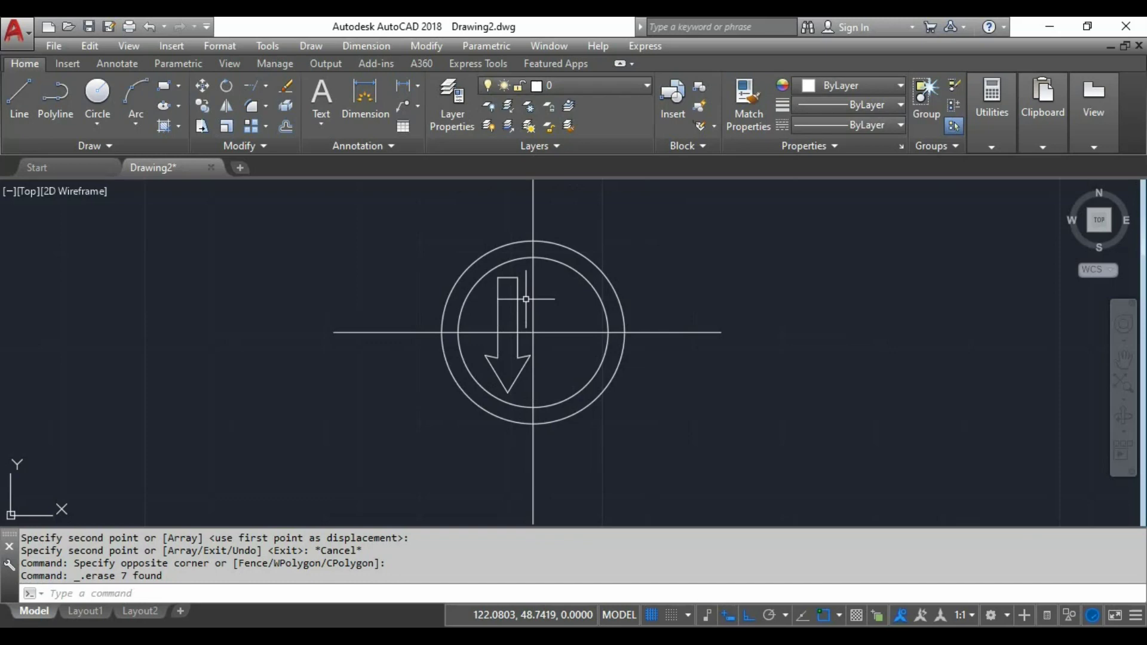
Mirror the downward arrow in the copied sign about the circles' vertical centre line, keeping the source arrow
type("MI")
key("Return")
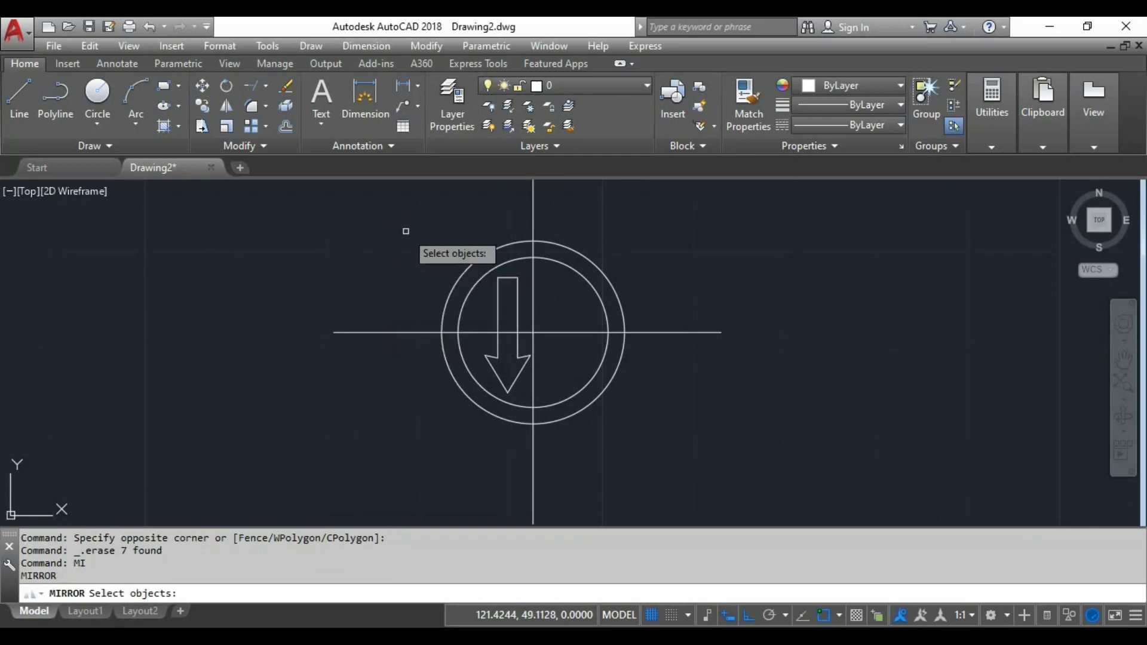
left_click(404, 231)
left_click(535, 414)
key("Return")
left_click(533, 242)
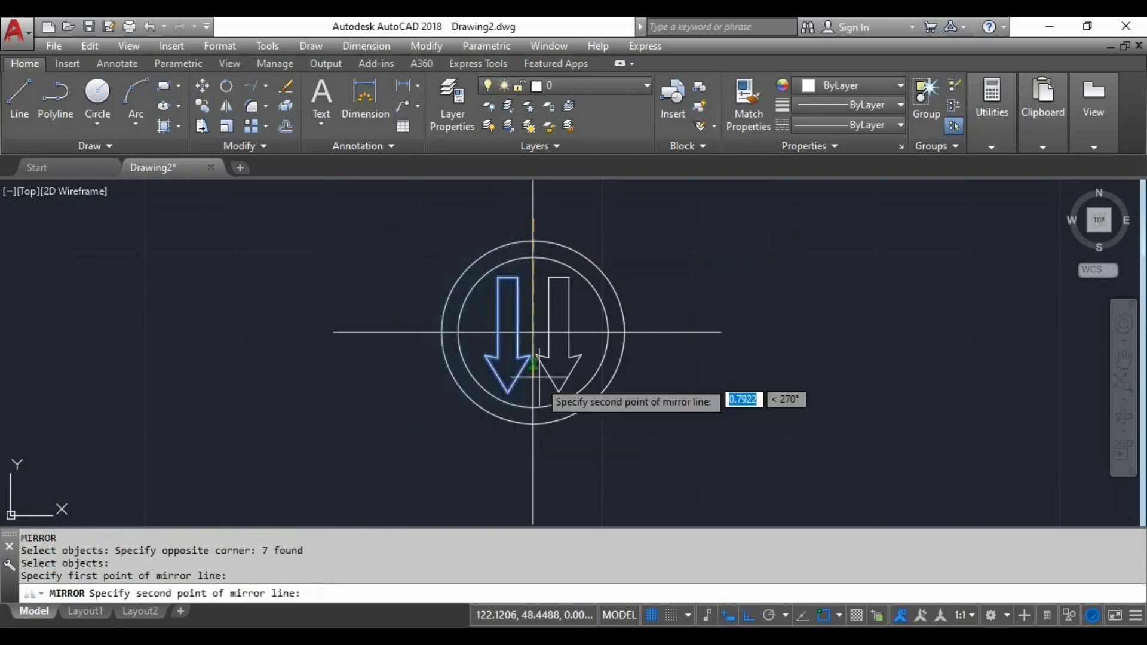
left_click(542, 446)
type("n")
key("Return")
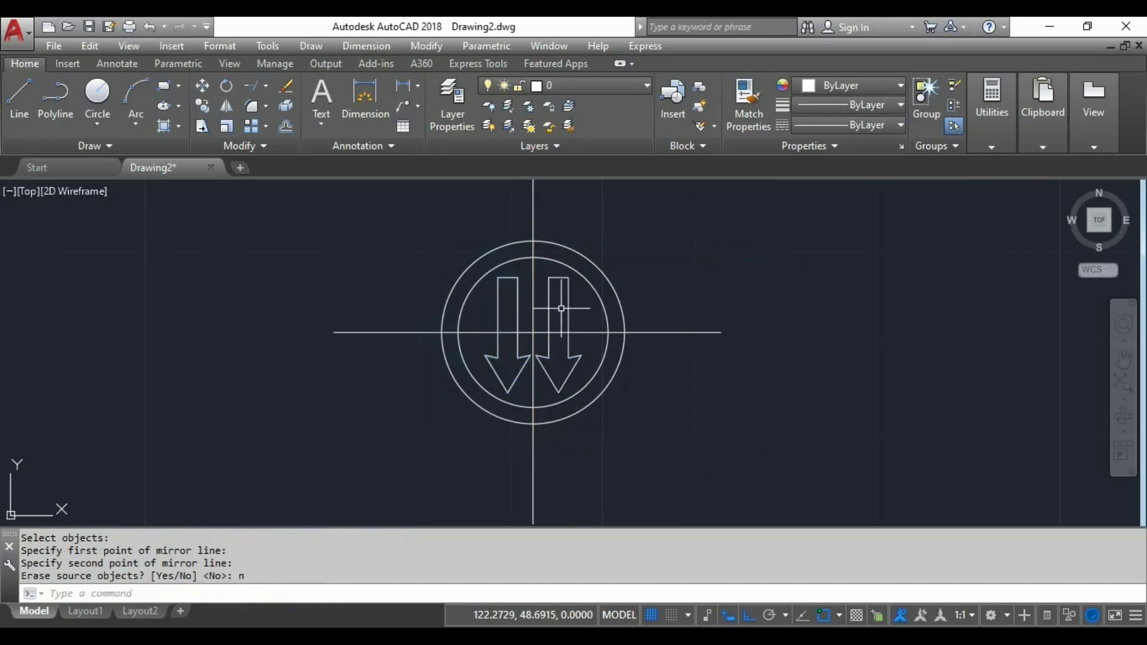
Mirror the right-hand downward arrow about the circles' horizontal centre line, erasing the source arrow
type("MI")
key("Return")
left_click(528, 265)
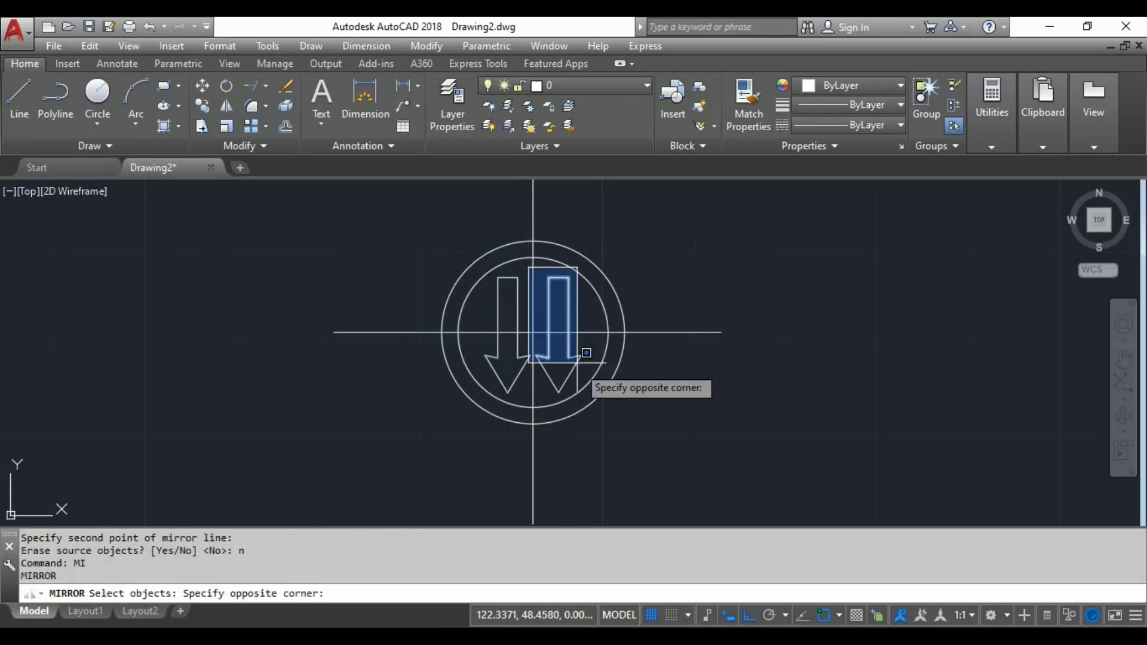
left_click(603, 418)
key("Return")
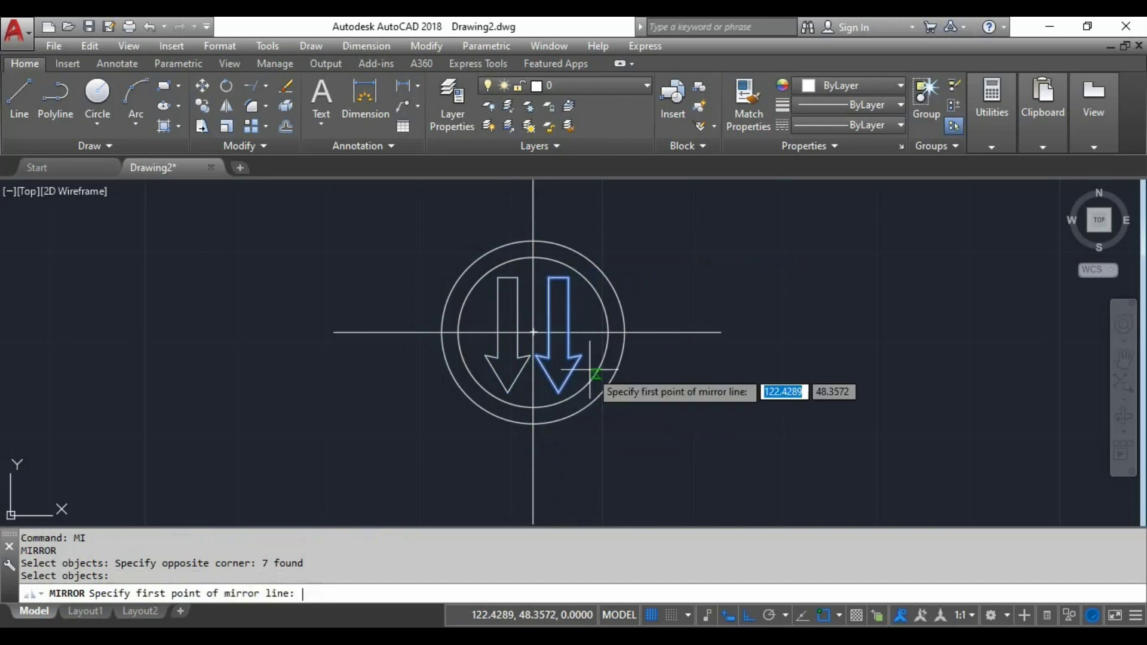
left_click(642, 331)
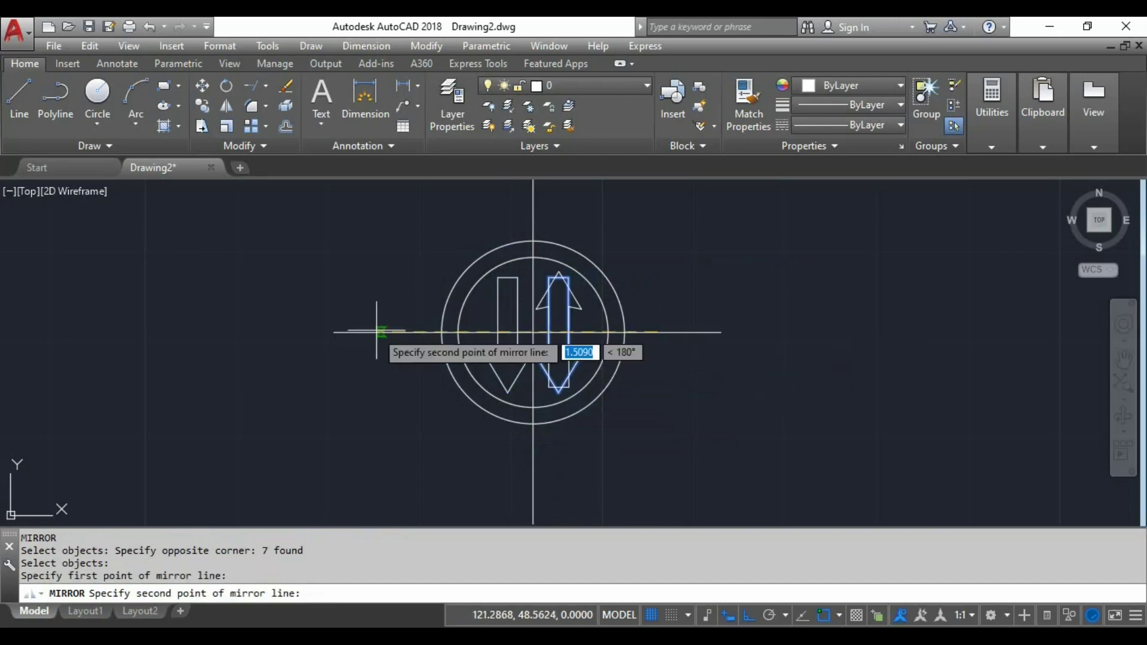
left_click(327, 332)
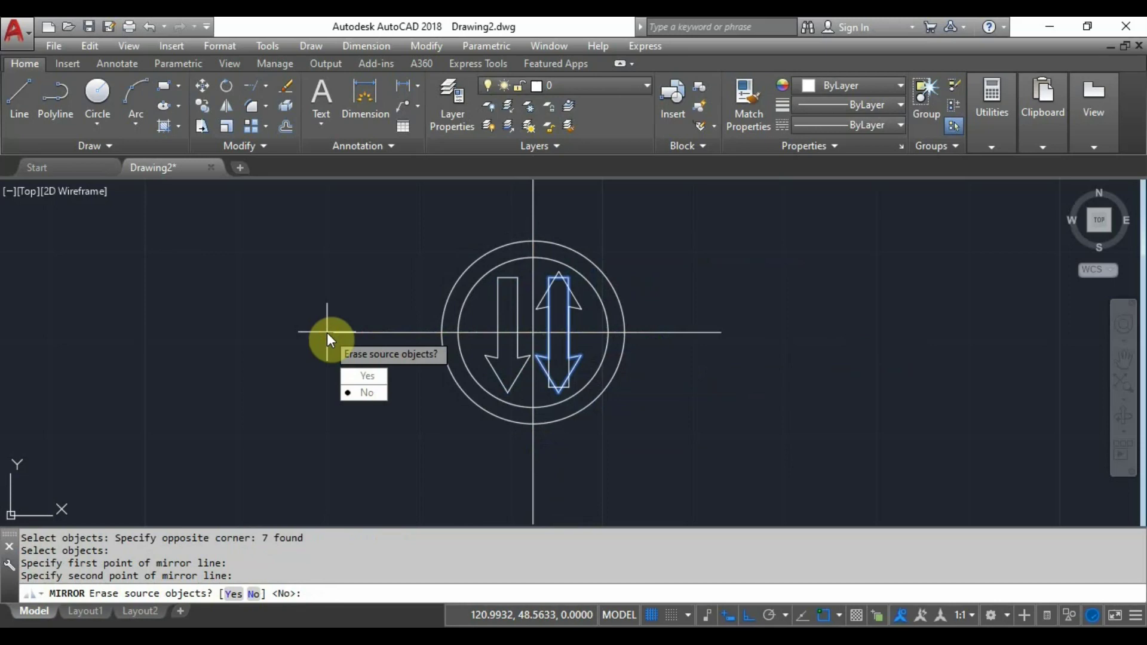
type("y")
key("Return")
middle_click_drag(643, 314, 609, 320)
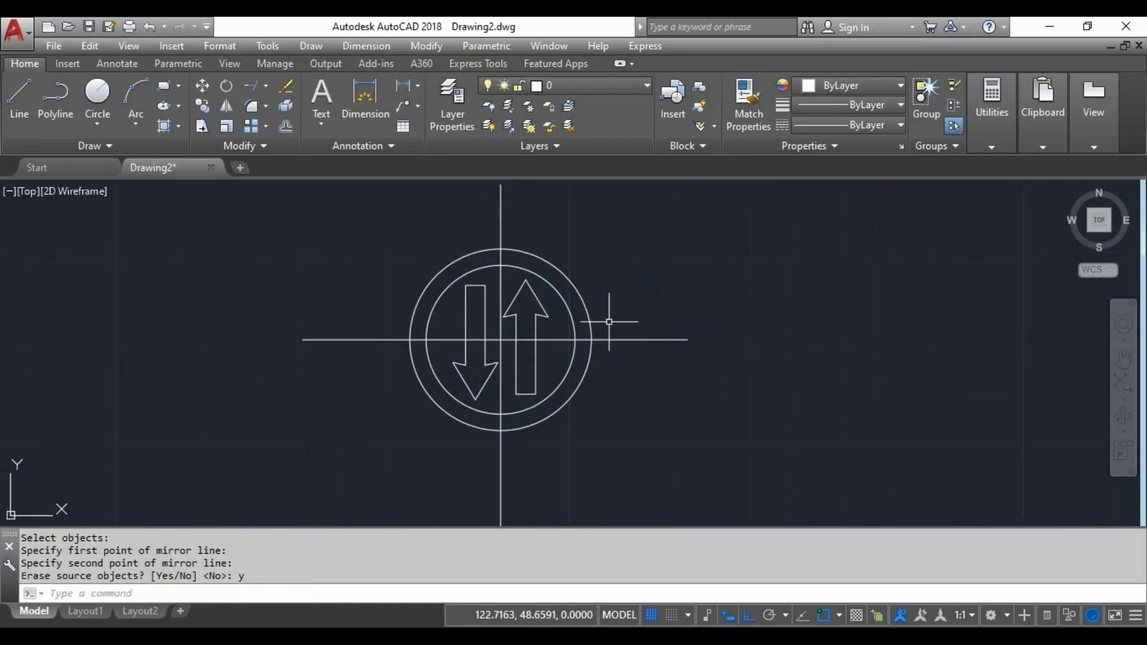
scroll(592, 314, "down", 2)
middle_click_drag(456, 302, 683, 288)
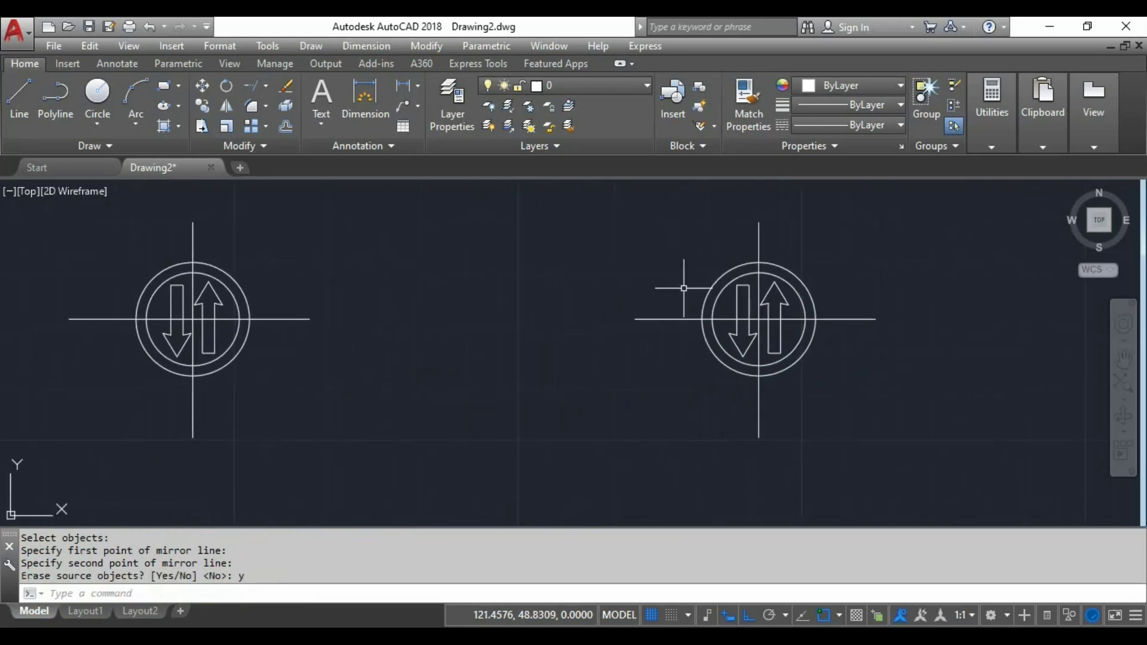